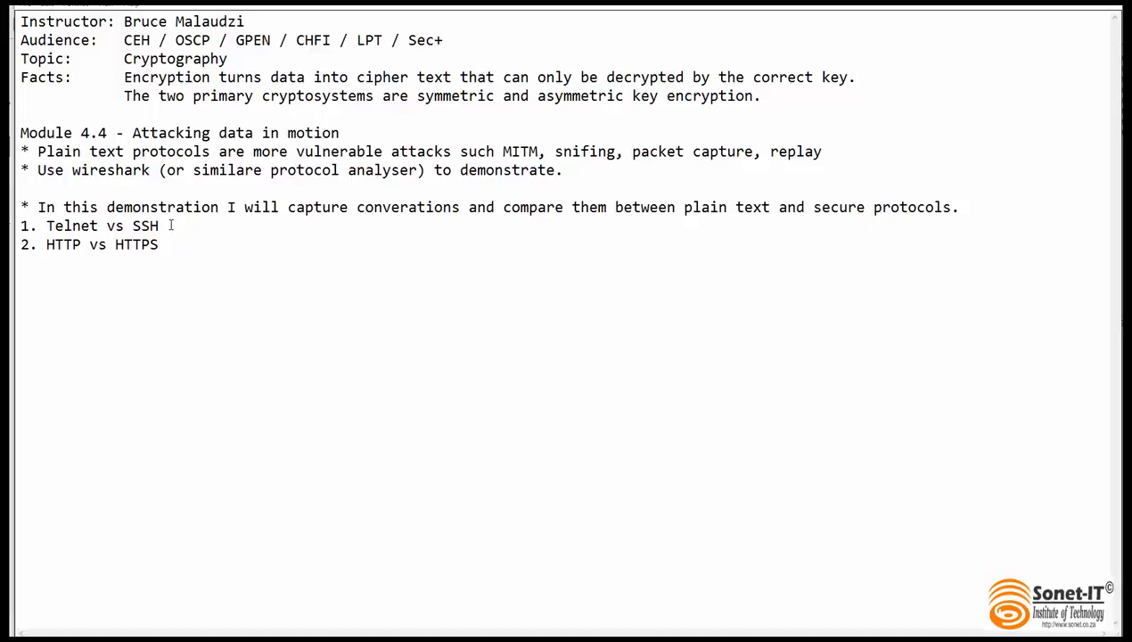
pyautogui.moveTo(160, 225); pyautogui.dragTo(48, 225)
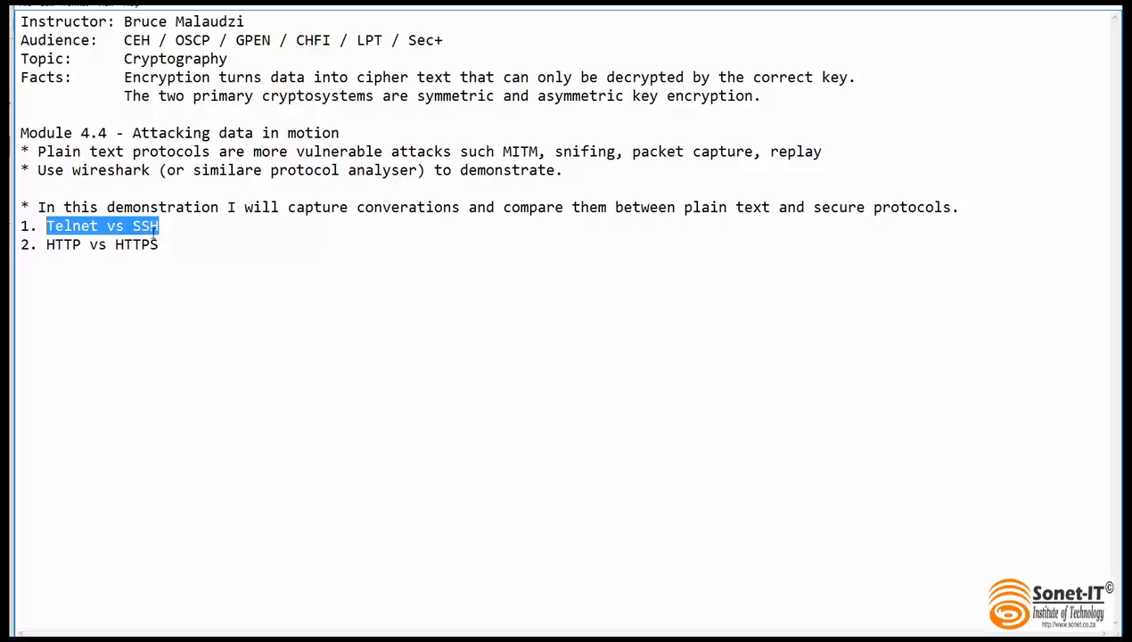
pyautogui.moveTo(160, 245); pyautogui.dragTo(46, 246)
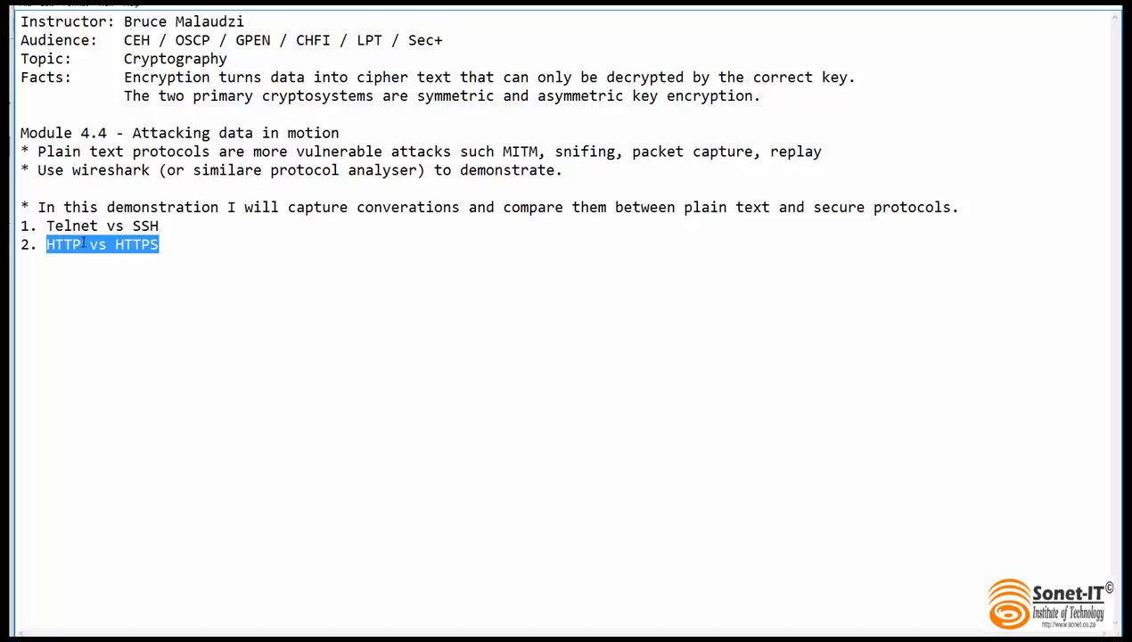
pyautogui.click(159, 245)
pyautogui.doubleClick(156, 245)
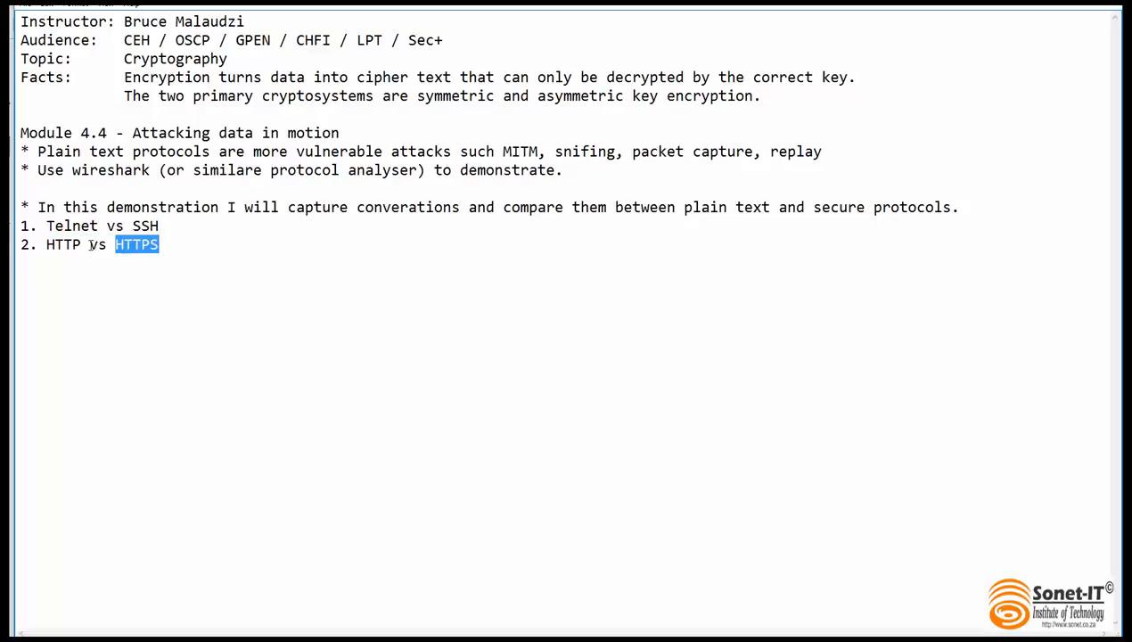
pyautogui.moveTo(81, 245); pyautogui.dragTo(47, 245)
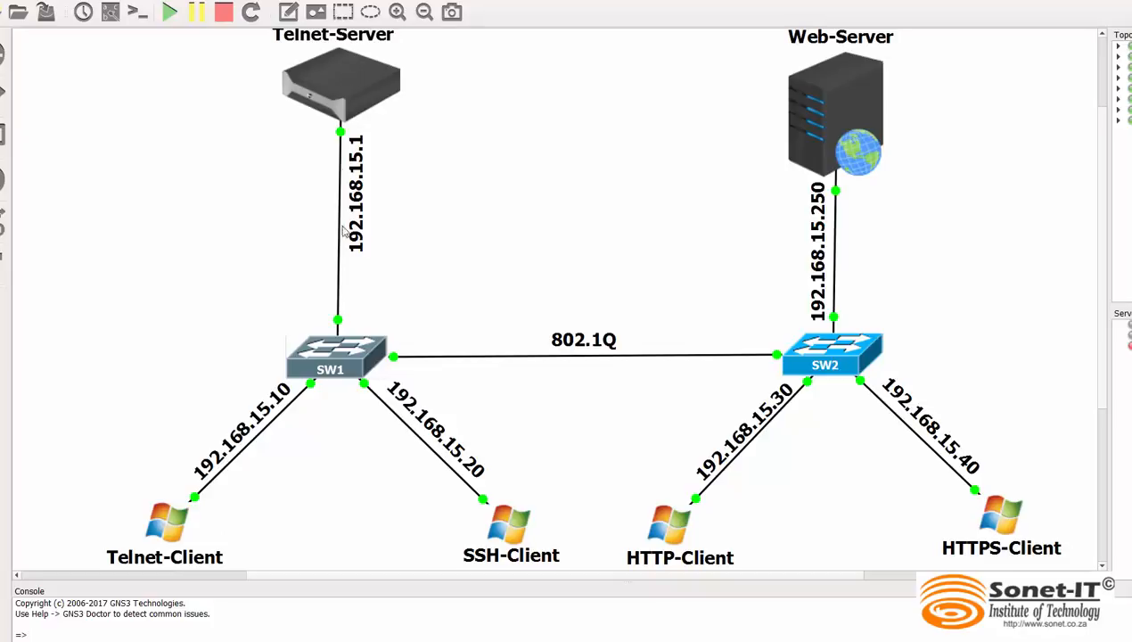
# Start a packet capture on the Telnet-Server to SW1 link using SW1 port Ethernet0/3, and minimize the Wireshark window
pyautogui.rightClick(339, 279)
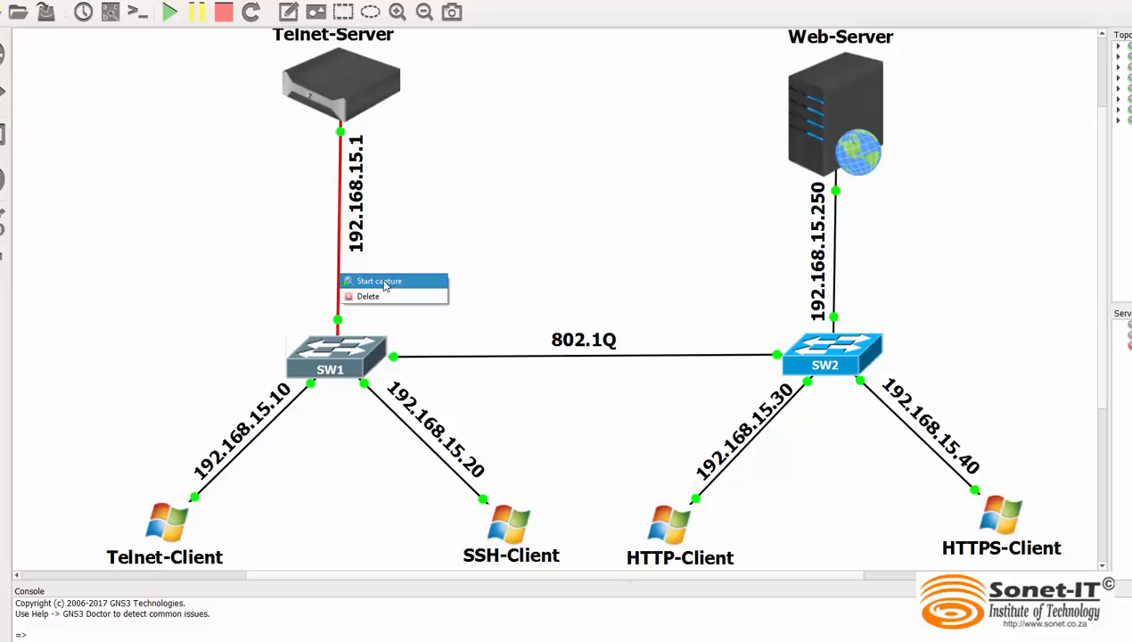
pyautogui.click(385, 284)
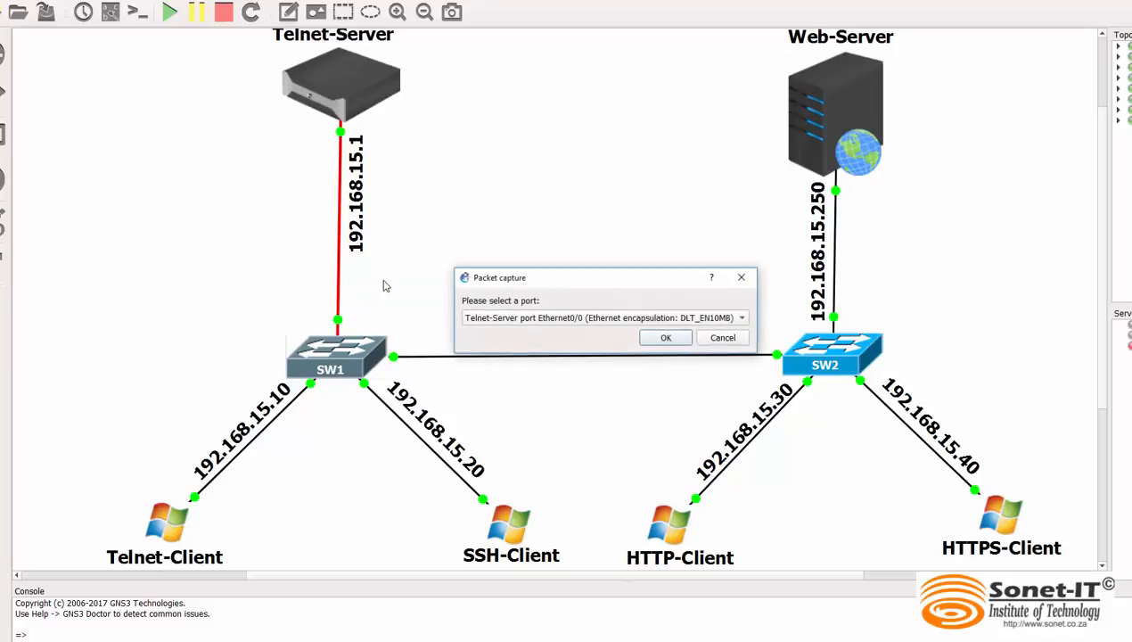
pyautogui.click(735, 323)
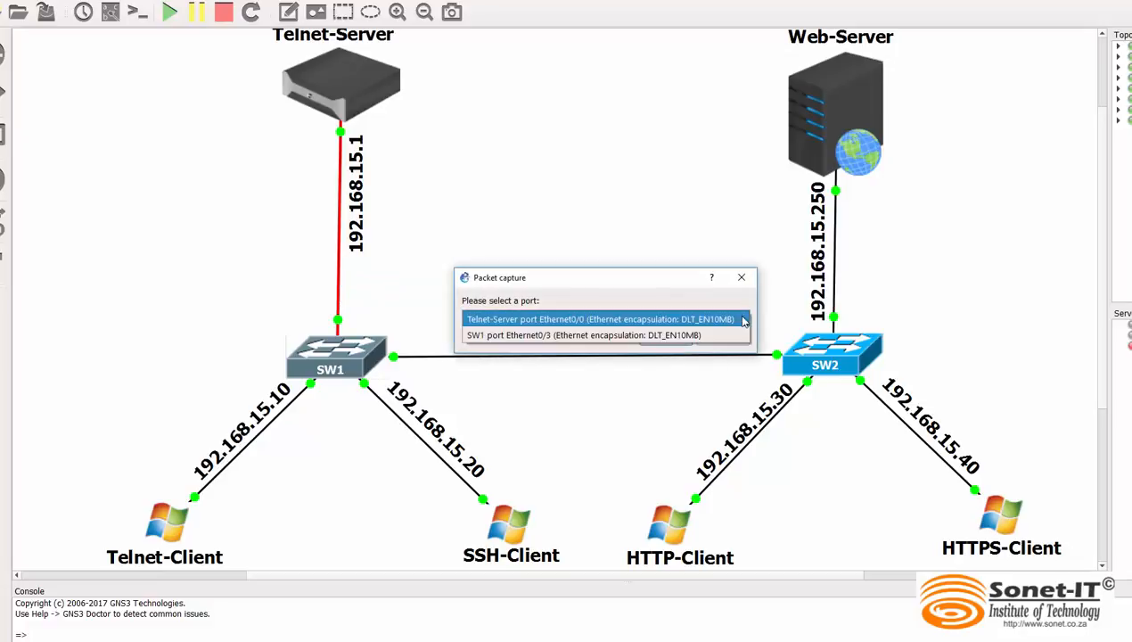
pyautogui.click(573, 336)
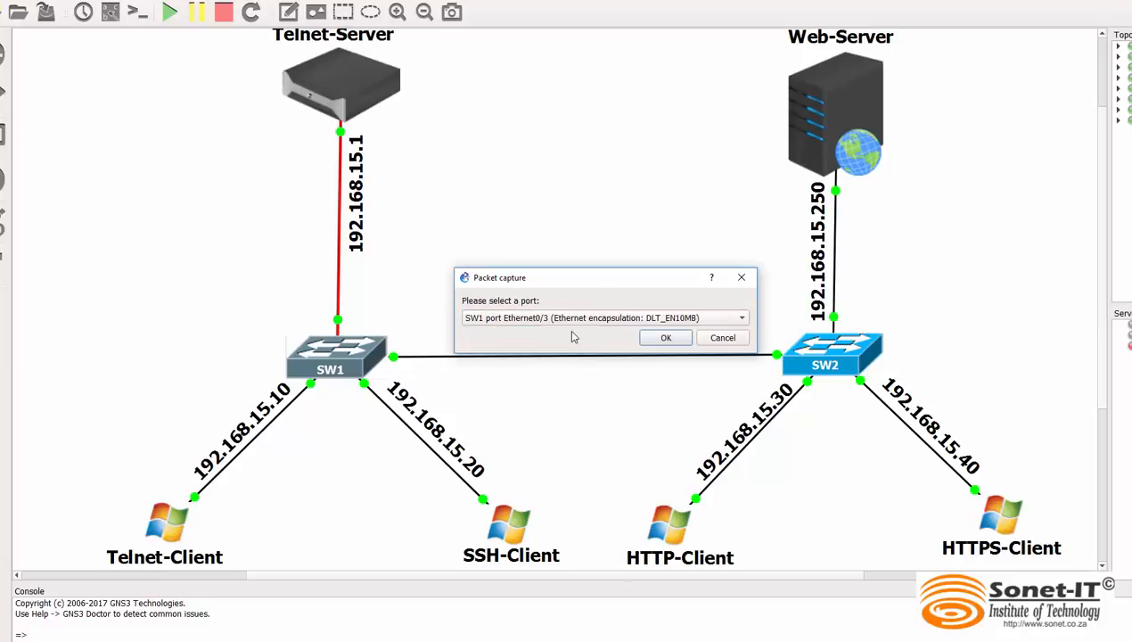
pyautogui.click(668, 340)
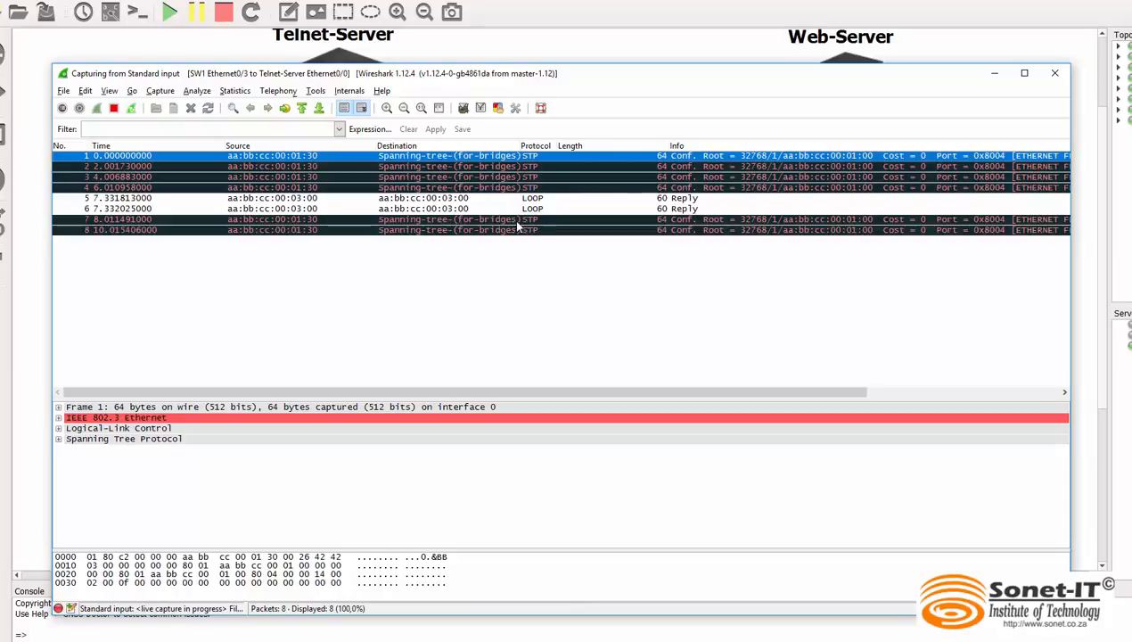
pyautogui.click(995, 74)
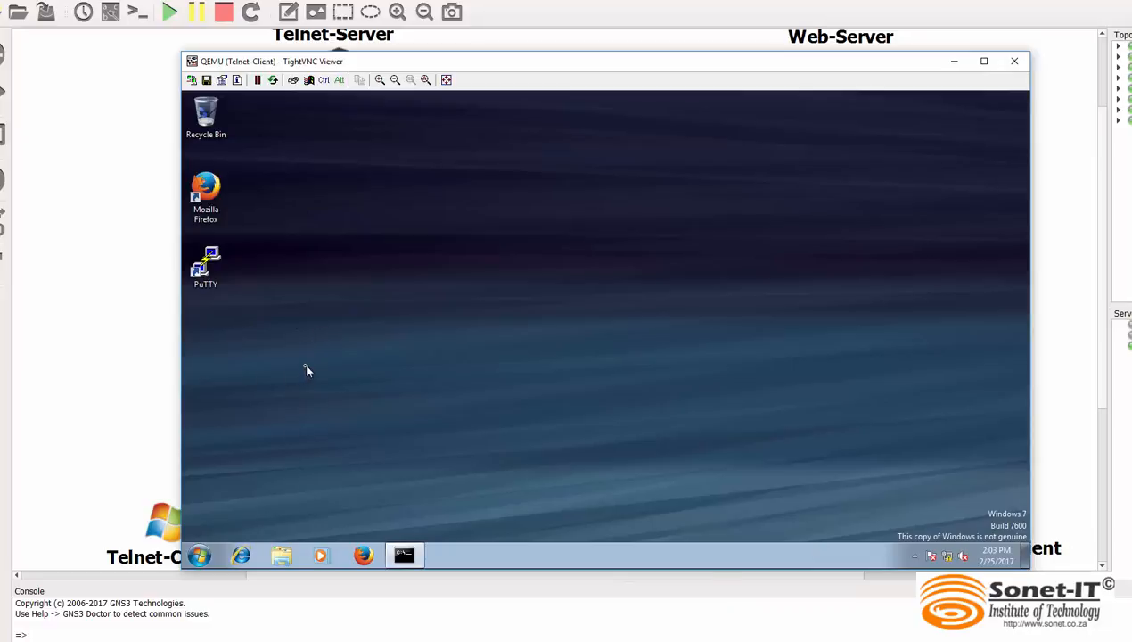
# On the Telnet-Client desktop, launch PuTTY and open a Telnet connection to 192.168.15.1
pyautogui.doubleClick(222, 260)
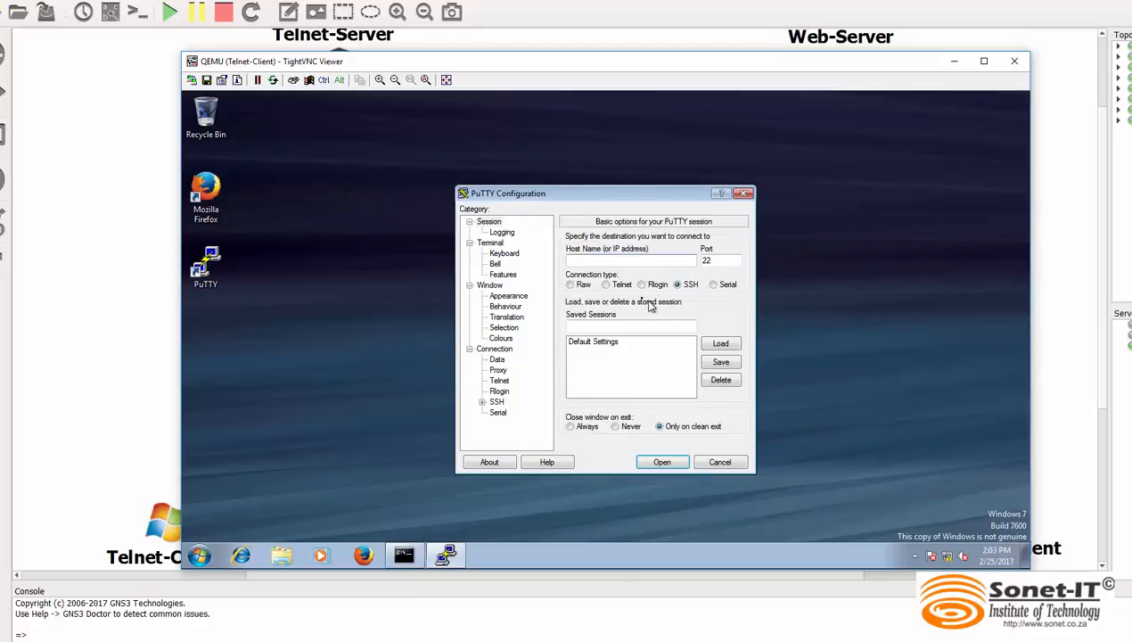
pyautogui.click(608, 285)
pyautogui.click(575, 260)
pyautogui.write('192.168.15.1')
pyautogui.click(650, 463)
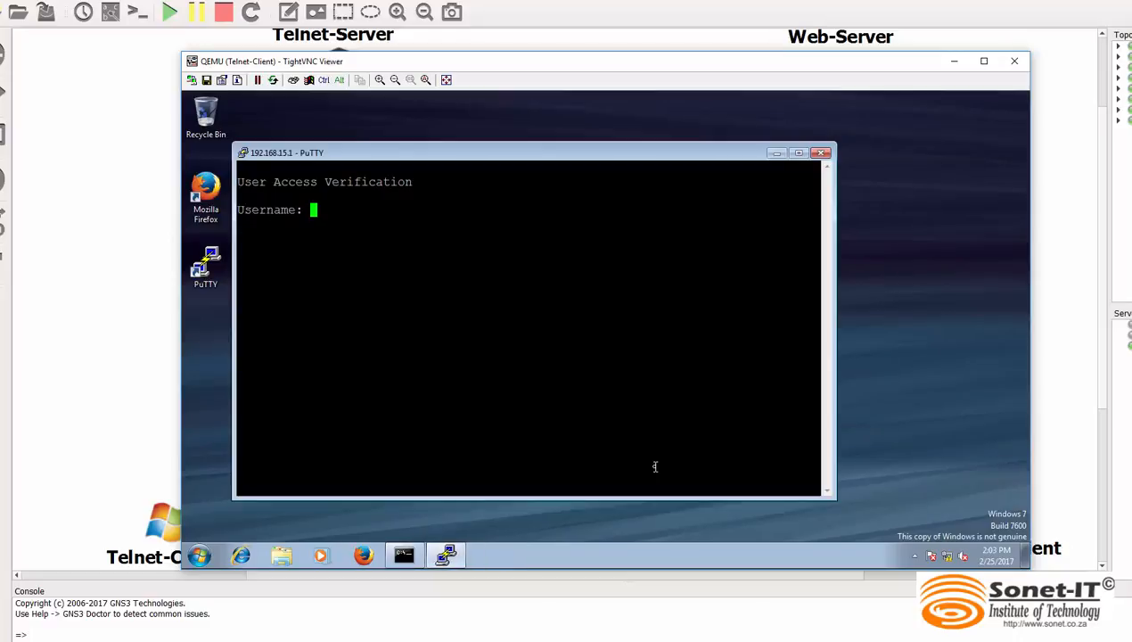
# Log in to the Telnet server with the account username and password
pyautogui.write('lisa')
pyautogui.press('Return')
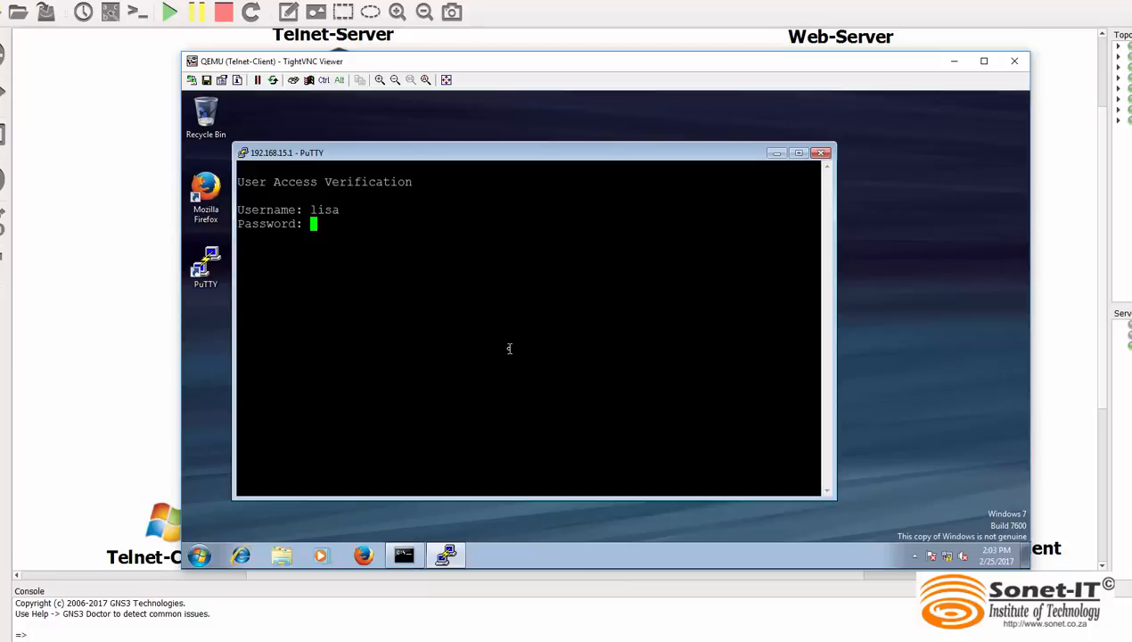
pyautogui.press('Return')
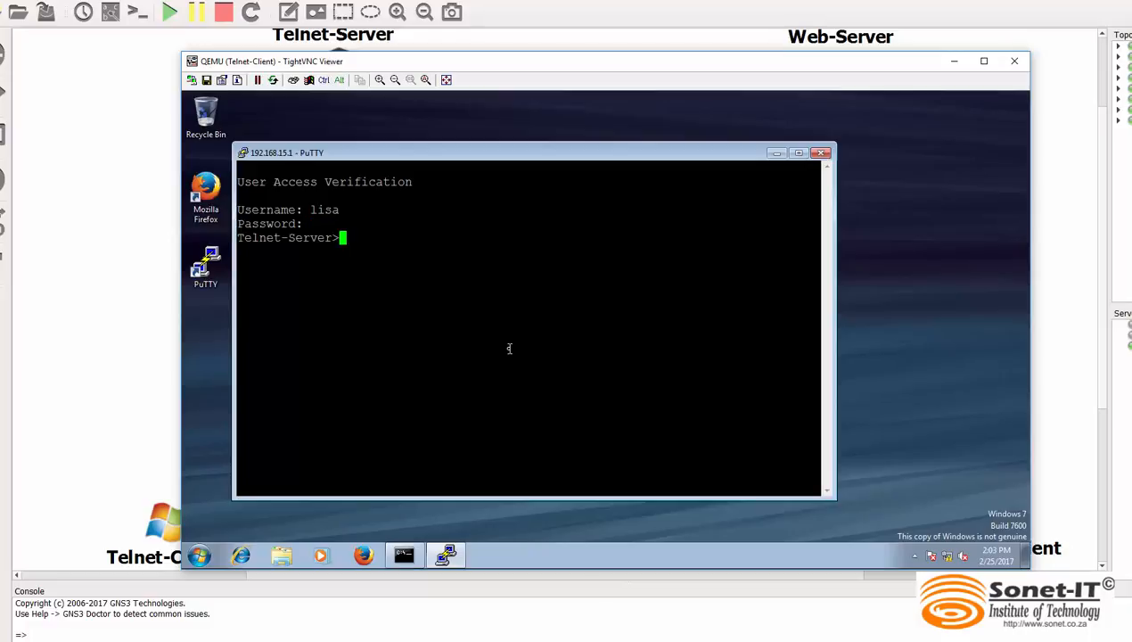
# Run show ip int br on the Telnet server and page through to the end of the interface list
pyautogui.write('show ip int br')
pyautogui.press('Return')
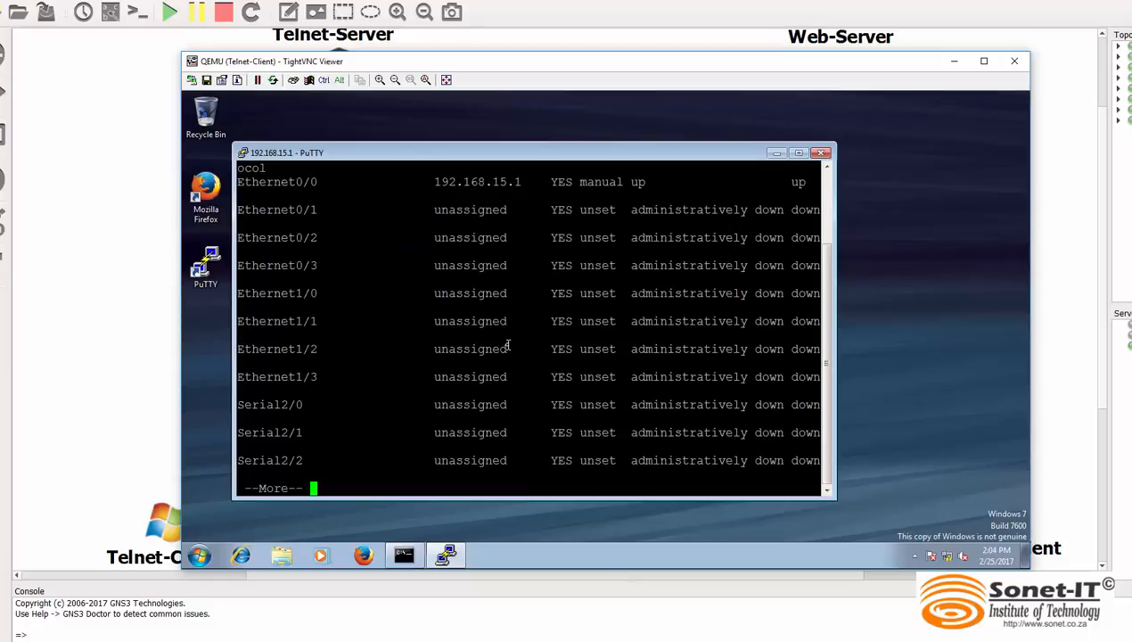
pyautogui.press('space')
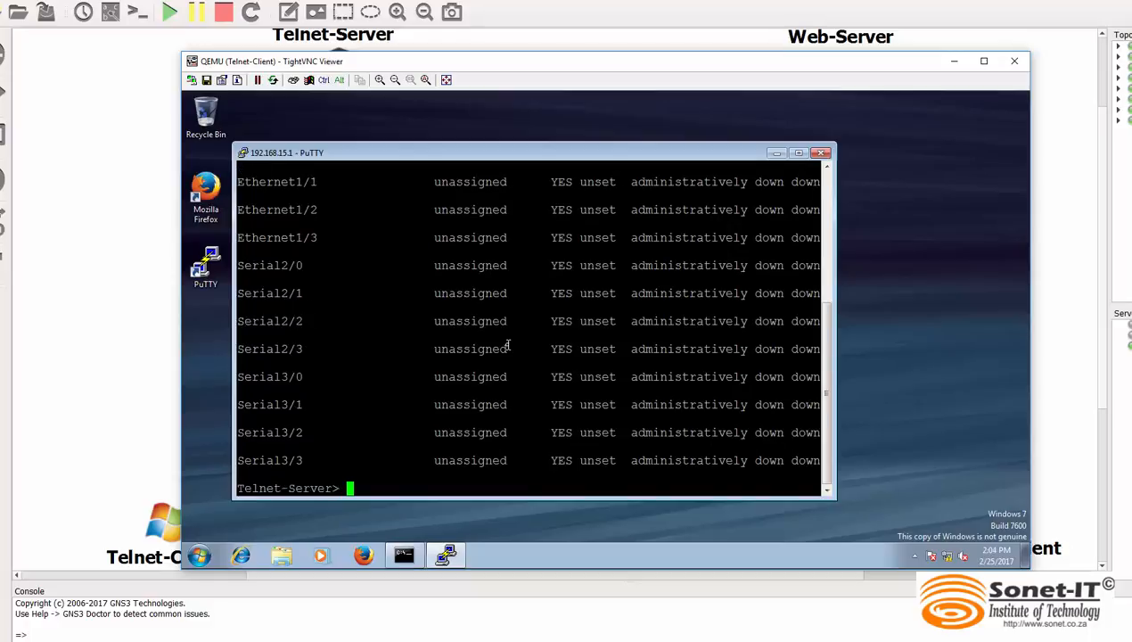
# Enter privileged mode on the Telnet server with enable and the enable password, adding several blank prompt lines
pyautogui.write('enable')
pyautogui.press('Return')
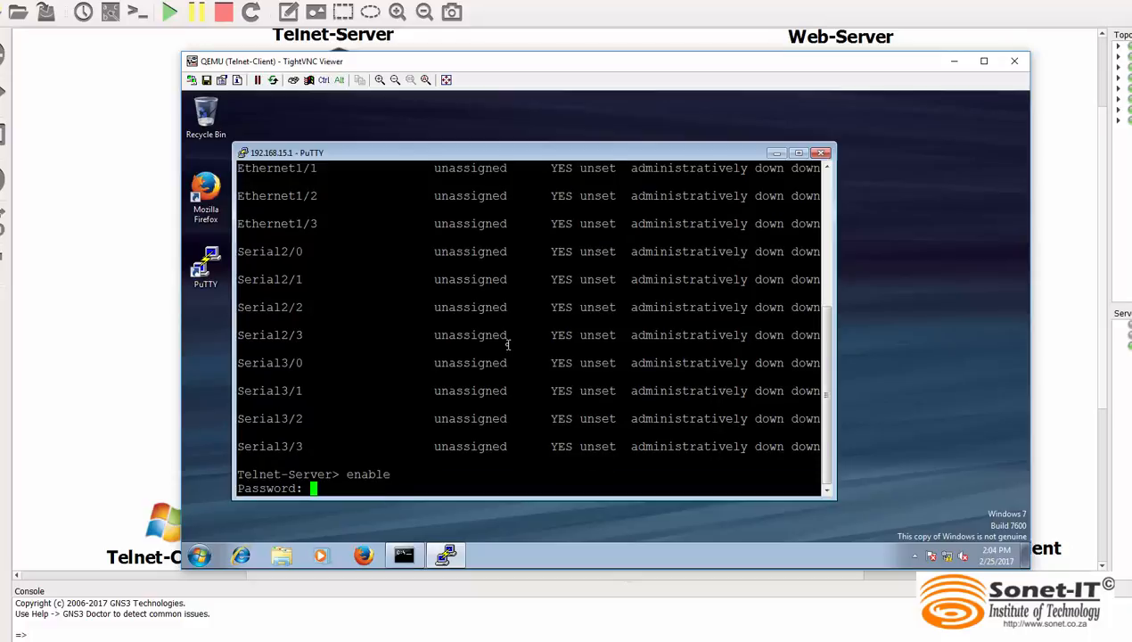
pyautogui.press('Return')
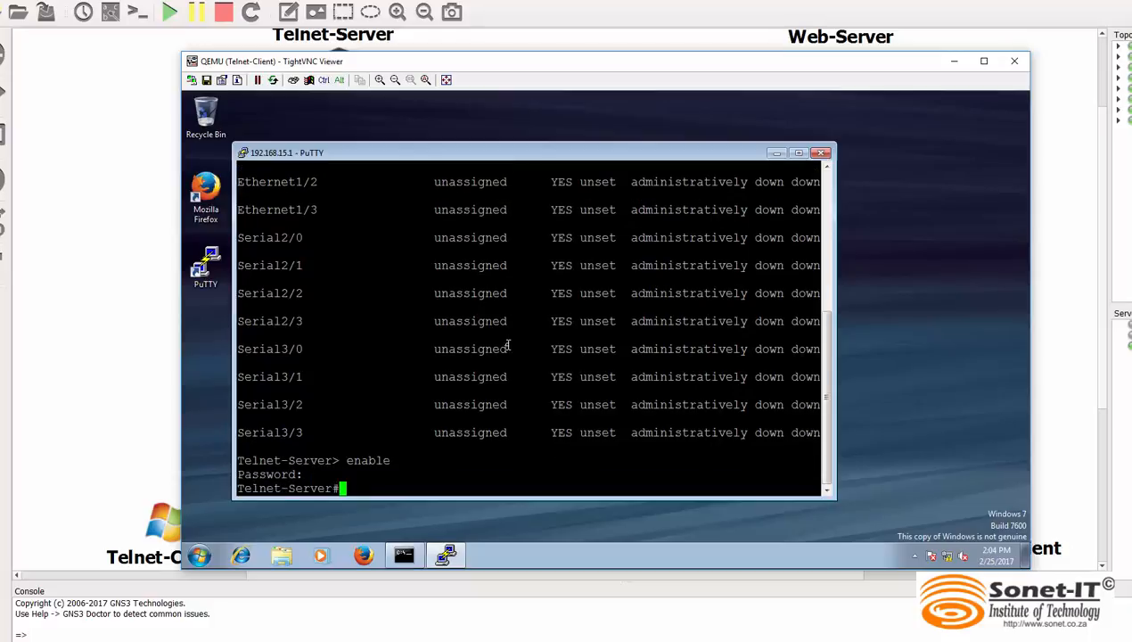
pyautogui.press('Return')
pyautogui.press('Return')
pyautogui.press('Return')
pyautogui.press('Return')
pyautogui.press('Return')
pyautogui.press('Return')
pyautogui.press('Return')
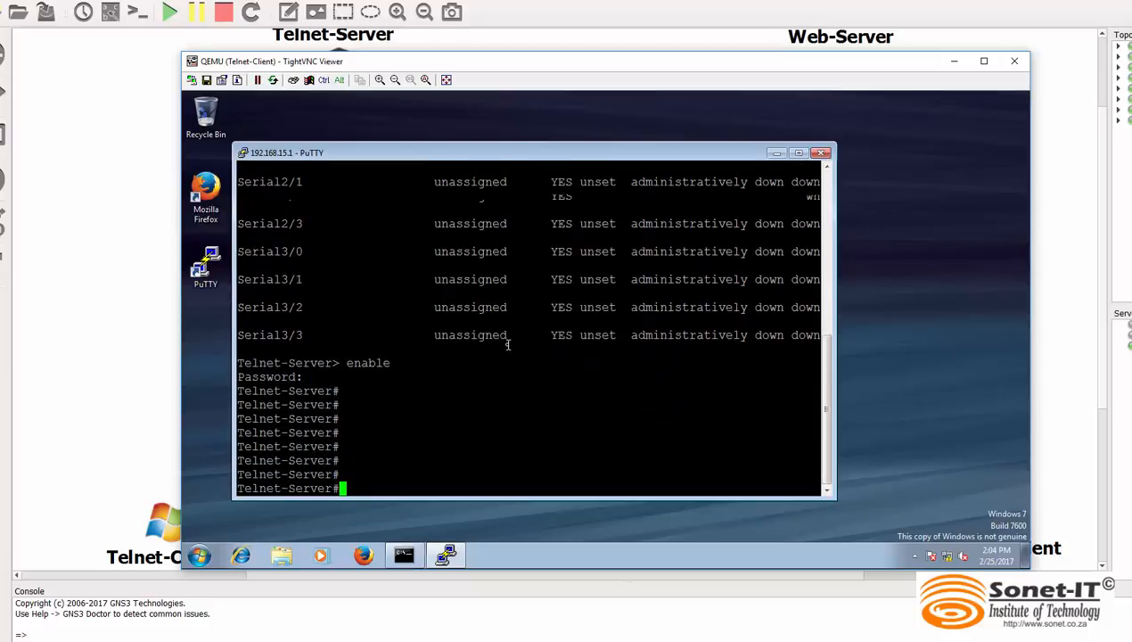
# Display the server's running configuration with show run and page through to its end
pyautogui.write('show run')
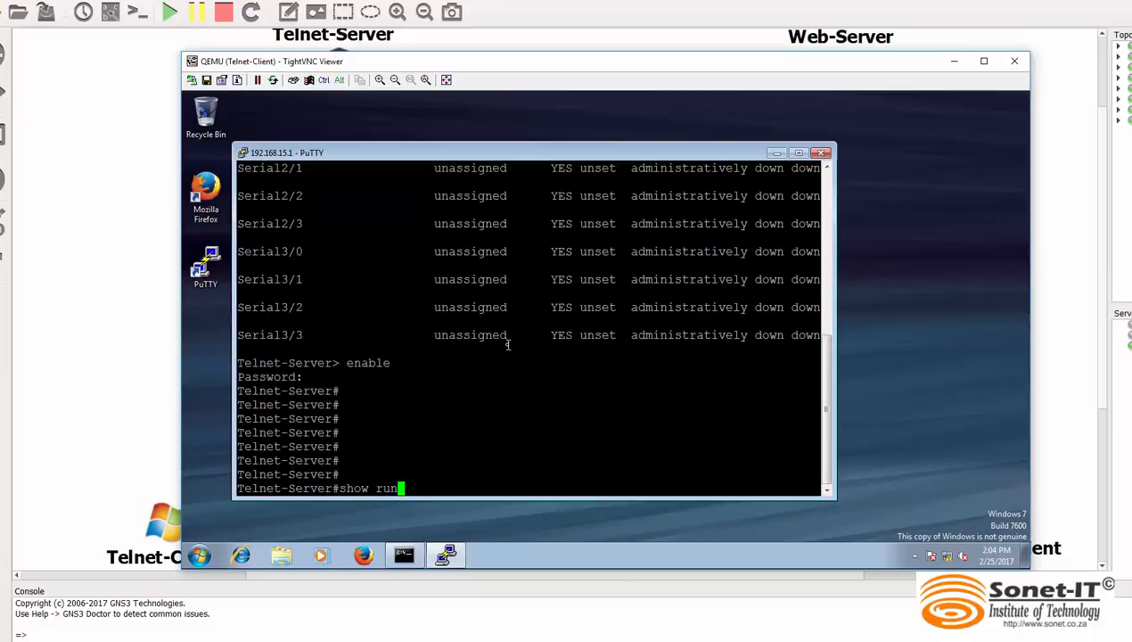
pyautogui.press('Return')
pyautogui.press('space')
pyautogui.press('space')
pyautogui.press('space')
pyautogui.press('space')
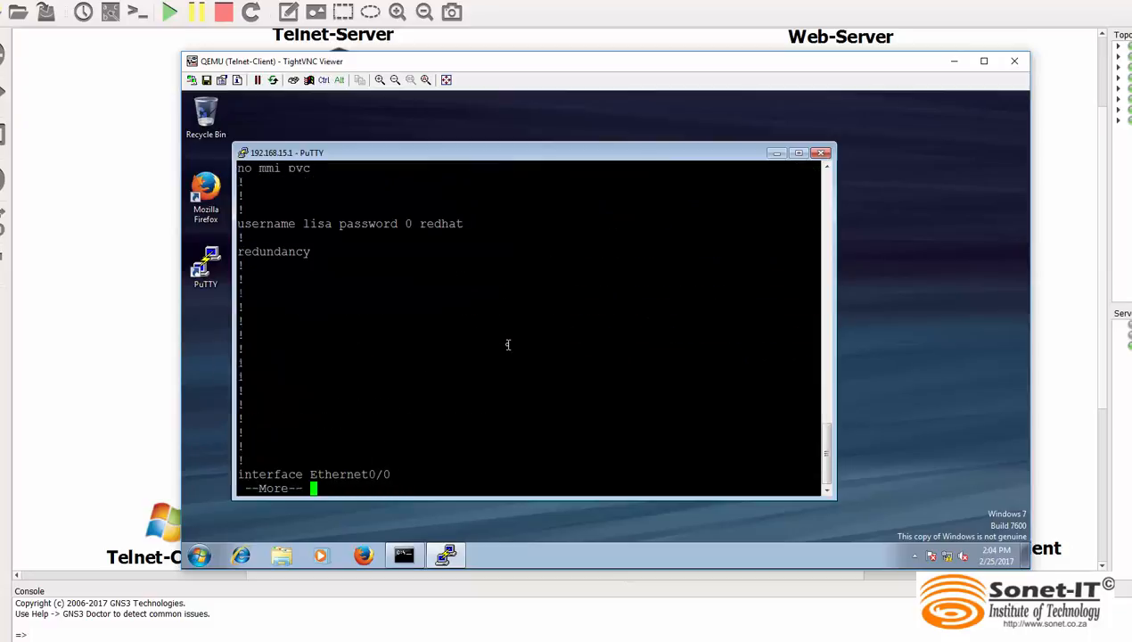
pyautogui.press('space')
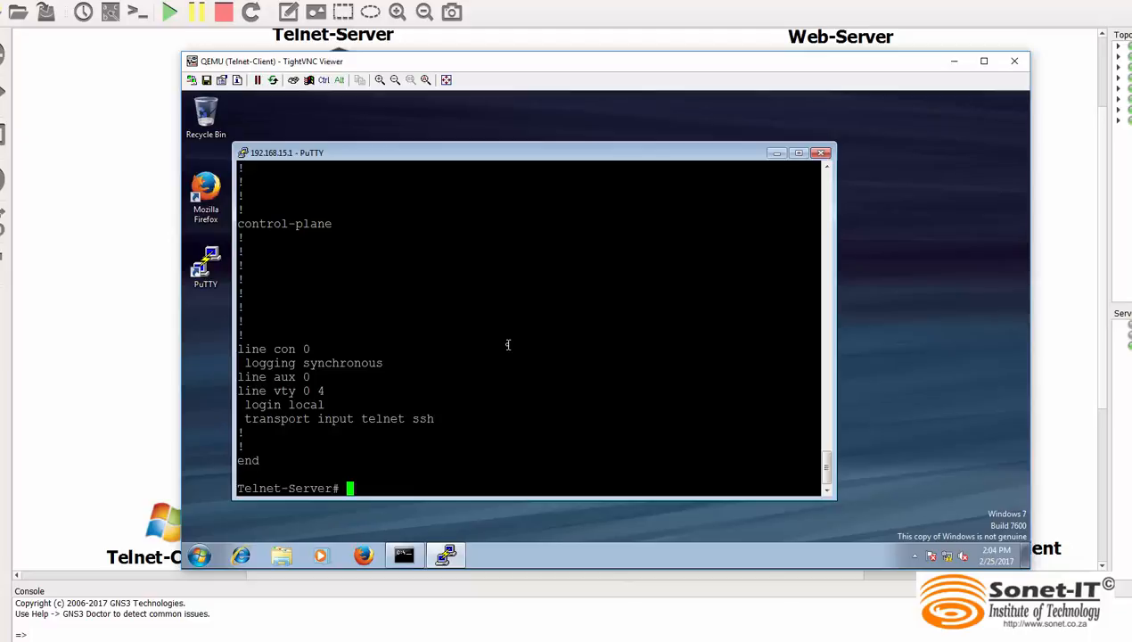
# End the Telnet session with exit, and stop the running packet capture in Wireshark
pyautogui.write('exit')
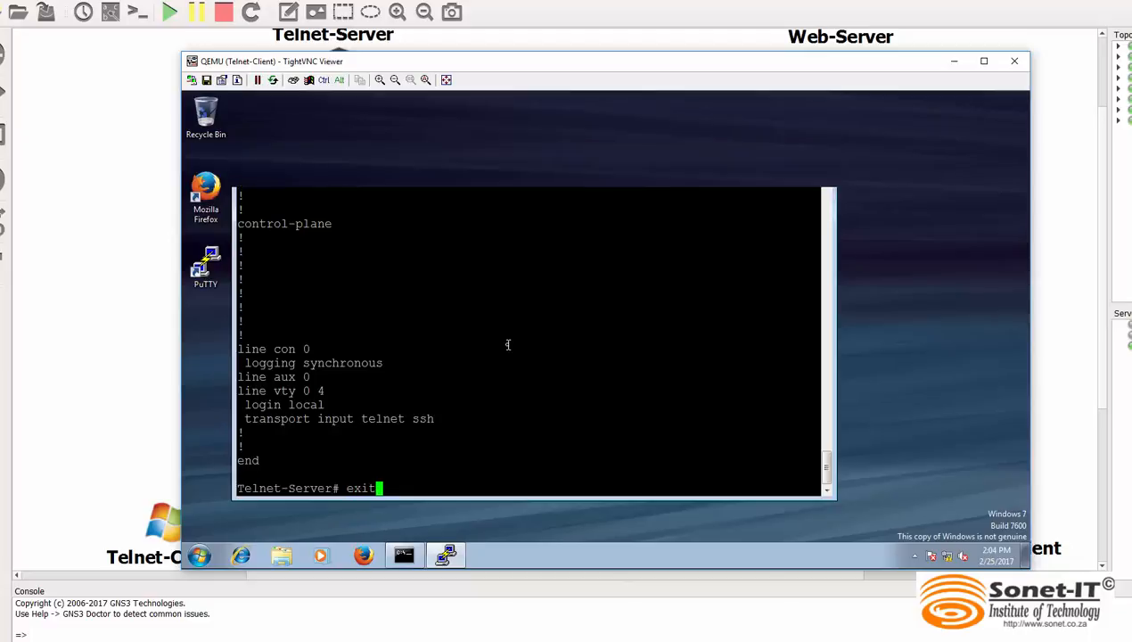
pyautogui.press('Return')
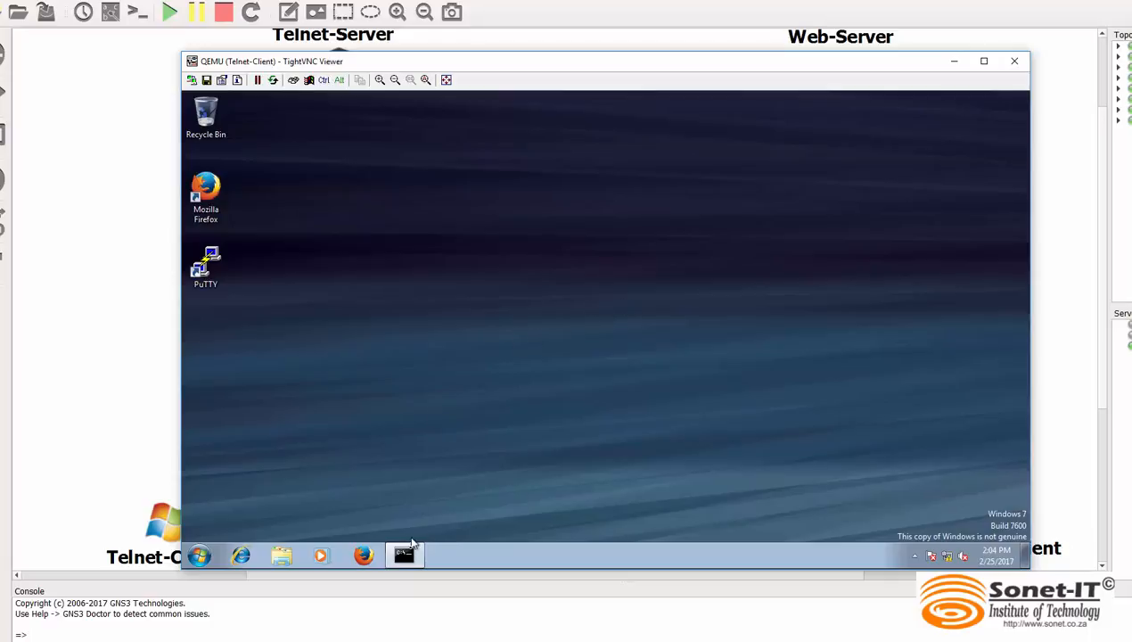
pyautogui.click(629, 640)
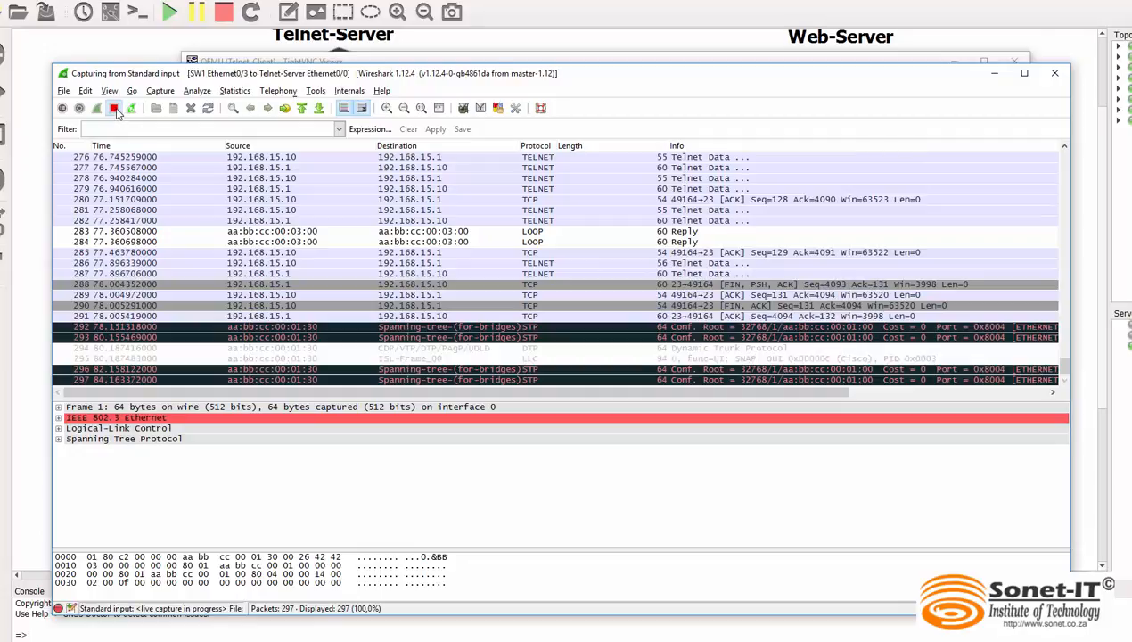
pyautogui.click(114, 108)
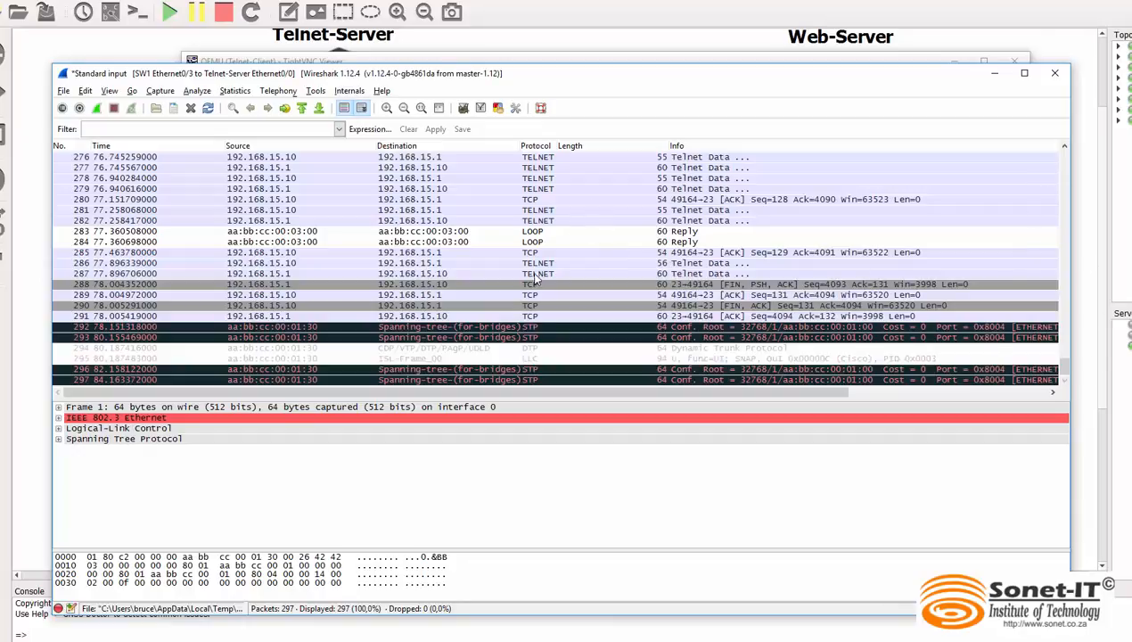
# Follow the TCP stream of a captured Telnet packet sent from 192.168.15.10 to 192.168.15.1
pyautogui.click(478, 264)
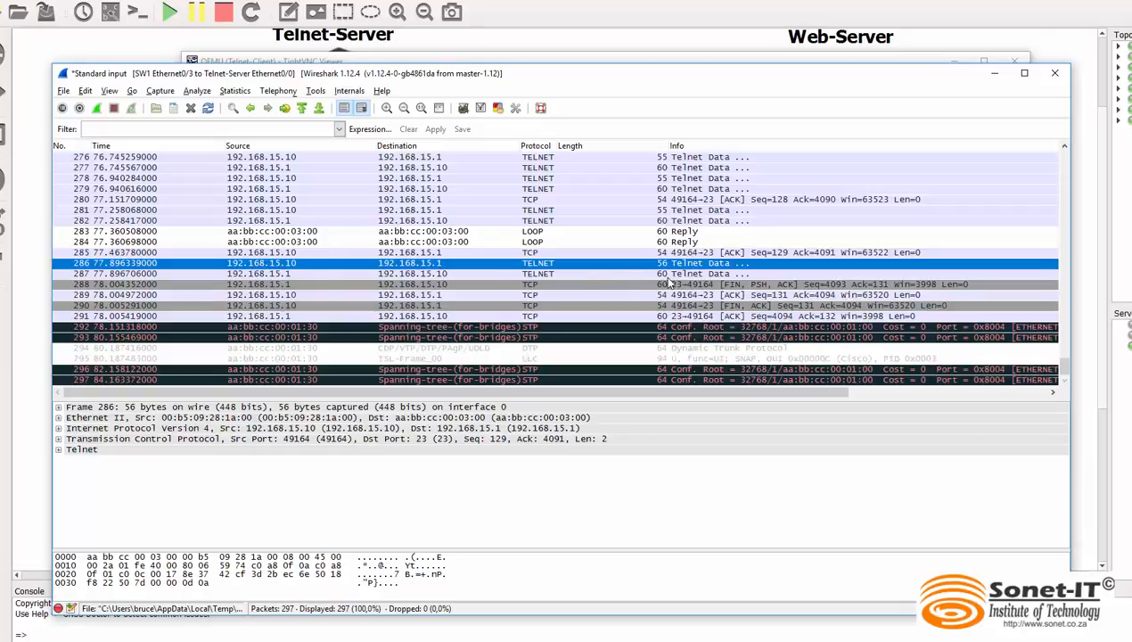
pyautogui.click(526, 275)
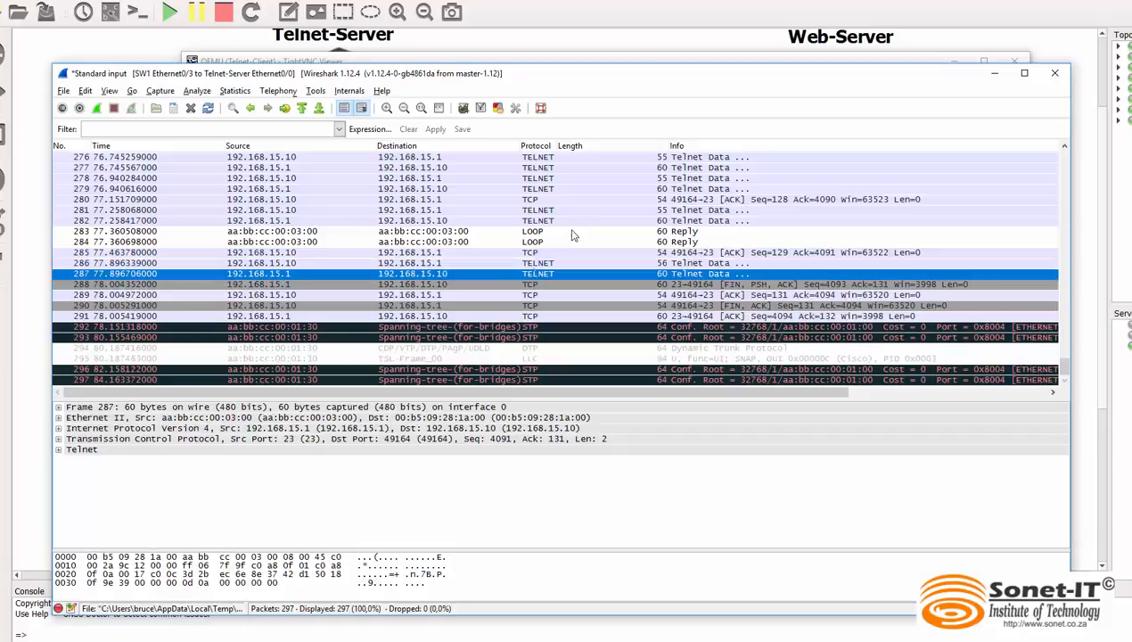
pyautogui.click(537, 212)
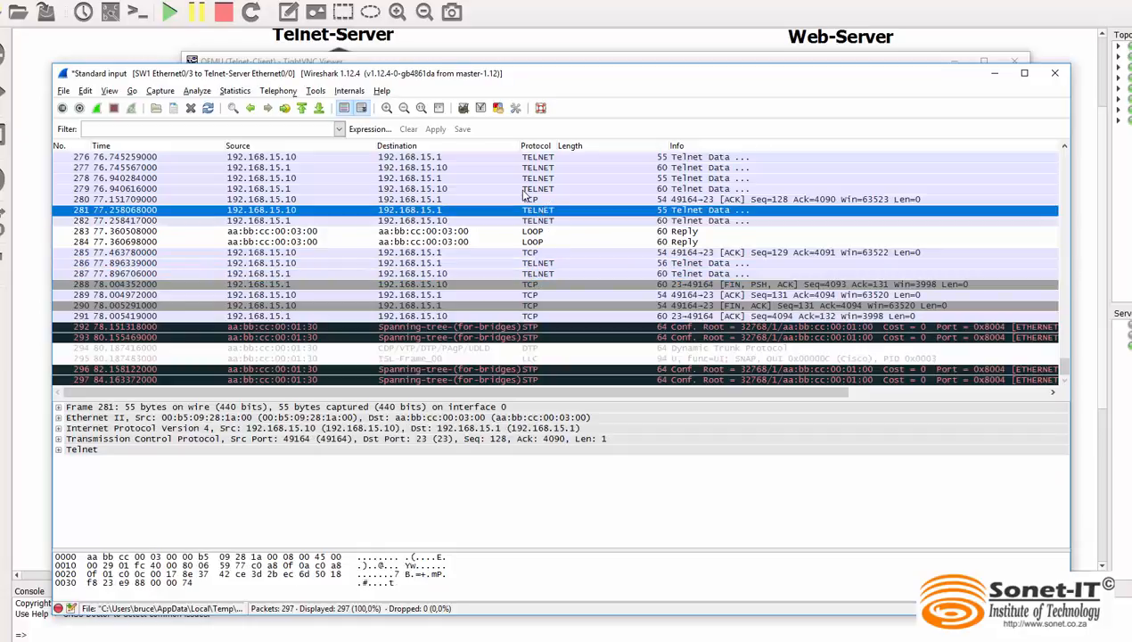
pyautogui.click(513, 189)
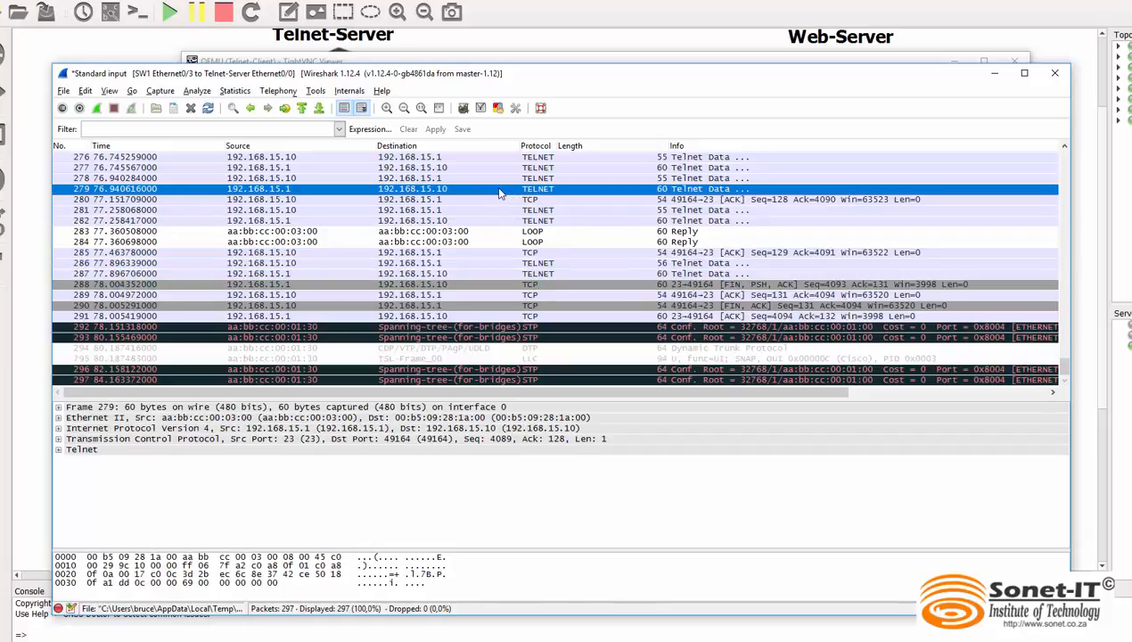
pyautogui.rightClick(496, 181)
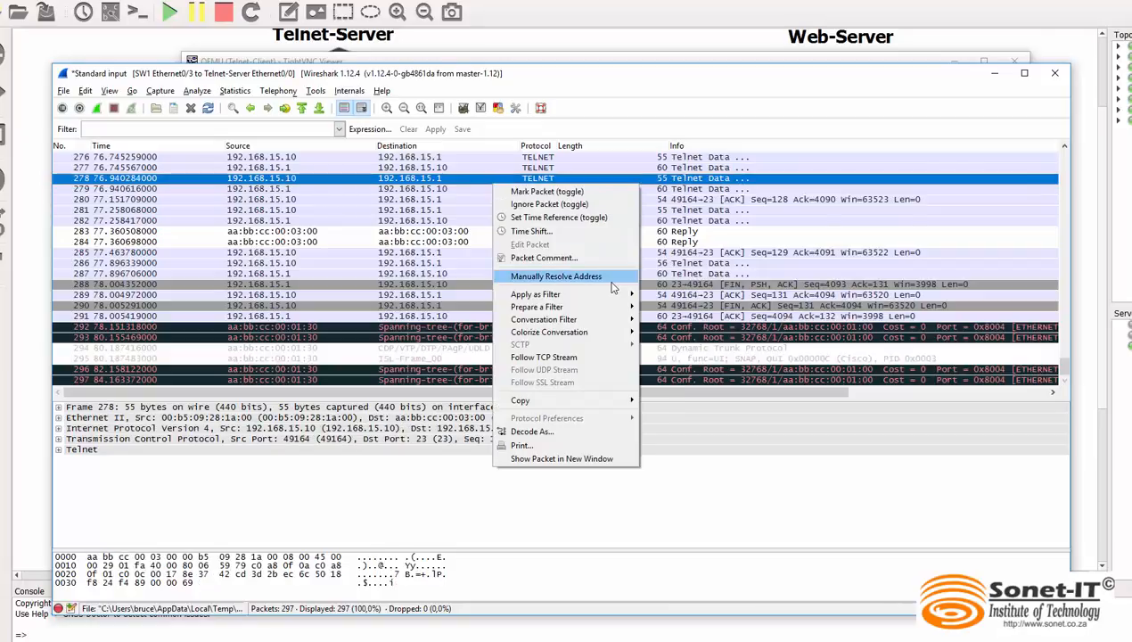
pyautogui.click(559, 360)
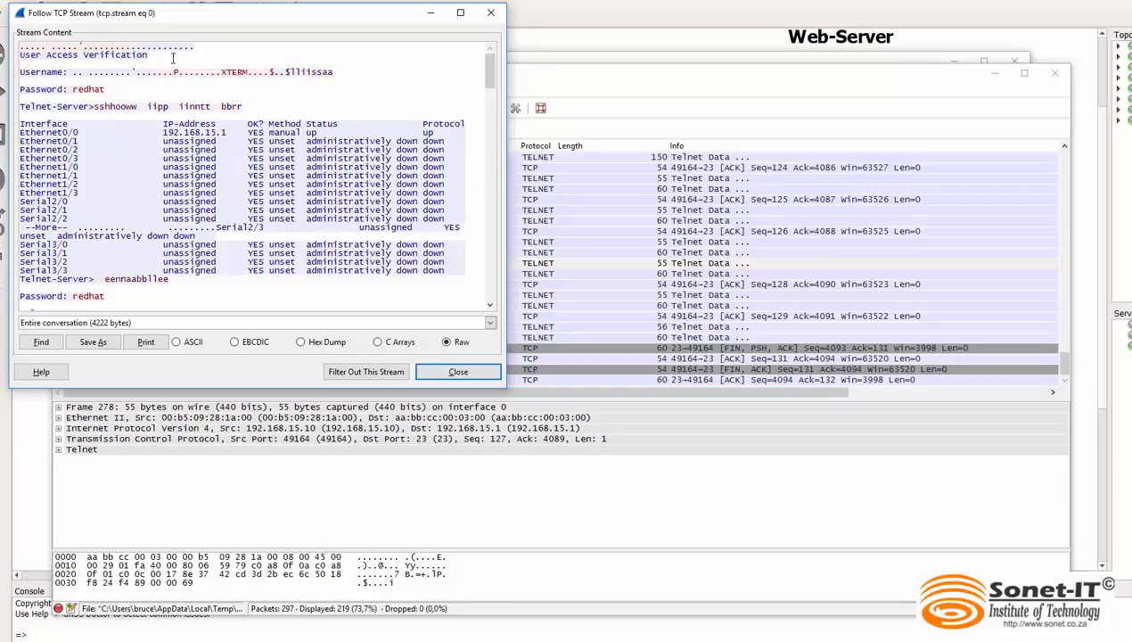
# Examine the login username, the password and the first show command in the followed Telnet stream
pyautogui.moveTo(333, 72); pyautogui.dragTo(273, 71)
pyautogui.click(318, 83)
pyautogui.moveTo(338, 71); pyautogui.dragTo(286, 71)
pyautogui.click(338, 87)
pyautogui.moveTo(106, 90); pyautogui.dragTo(73, 90)
pyautogui.moveTo(245, 106); pyautogui.dragTo(95, 108)
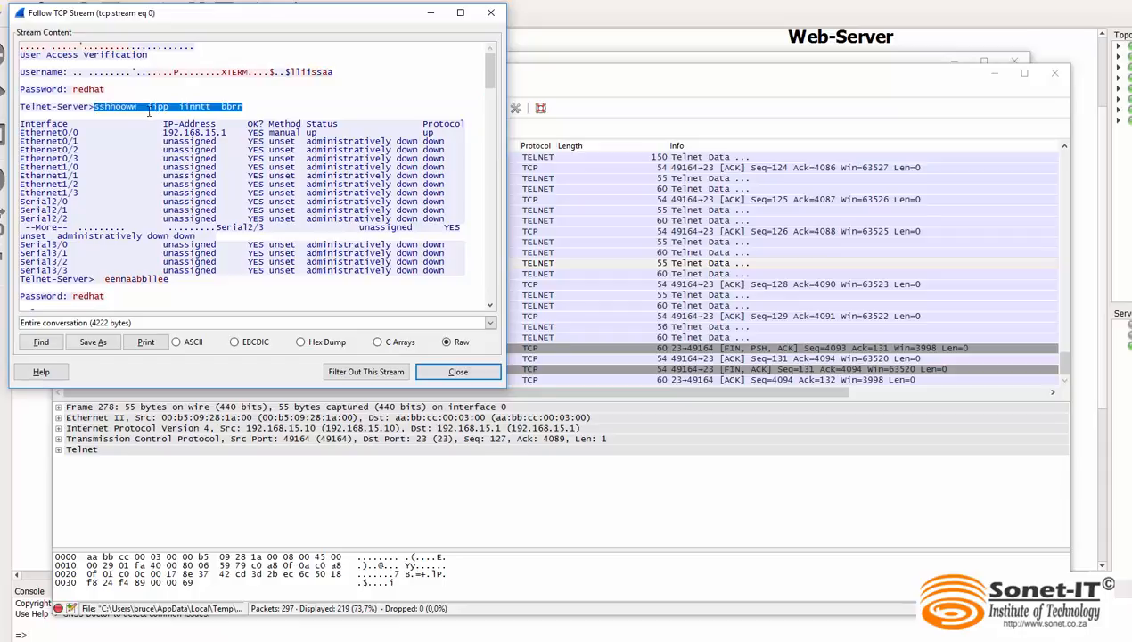
pyautogui.click(176, 114)
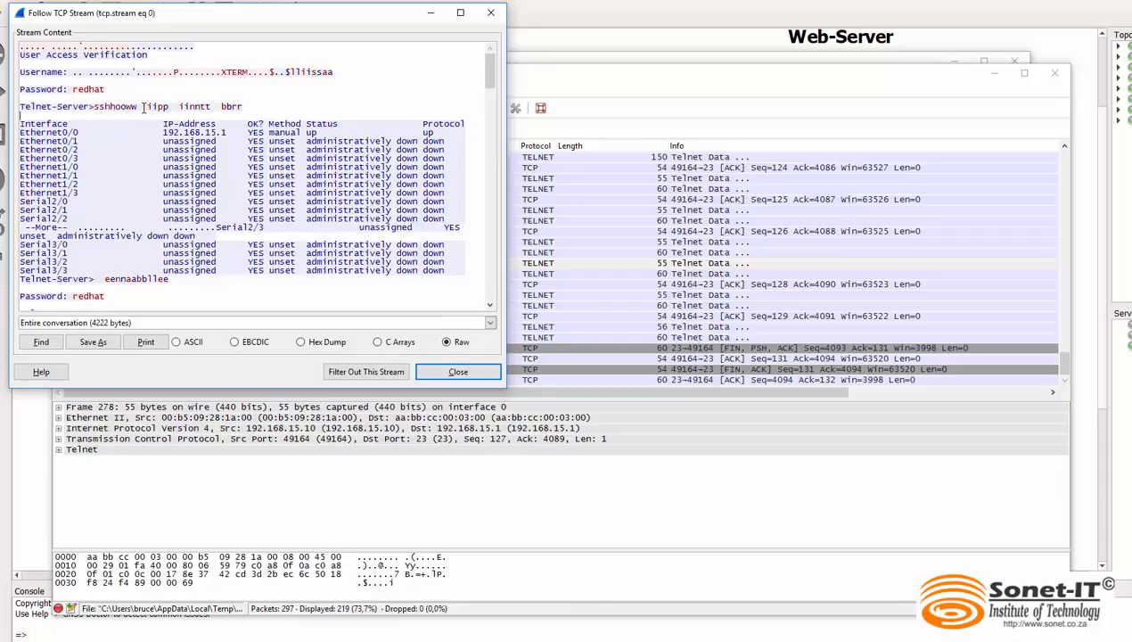
pyautogui.moveTo(144, 107); pyautogui.dragTo(108, 107)
pyautogui.click(110, 114)
pyautogui.moveTo(242, 107); pyautogui.dragTo(116, 106)
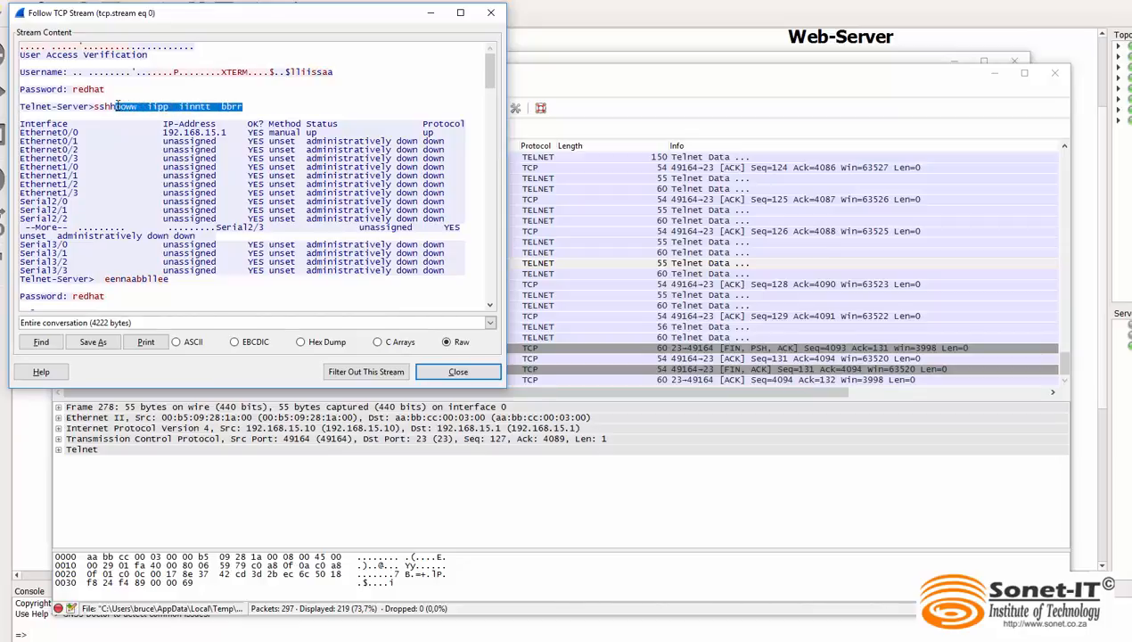
# Examine the interface list, the enable command and the enable password in the followed Telnet stream
pyautogui.click(242, 107)
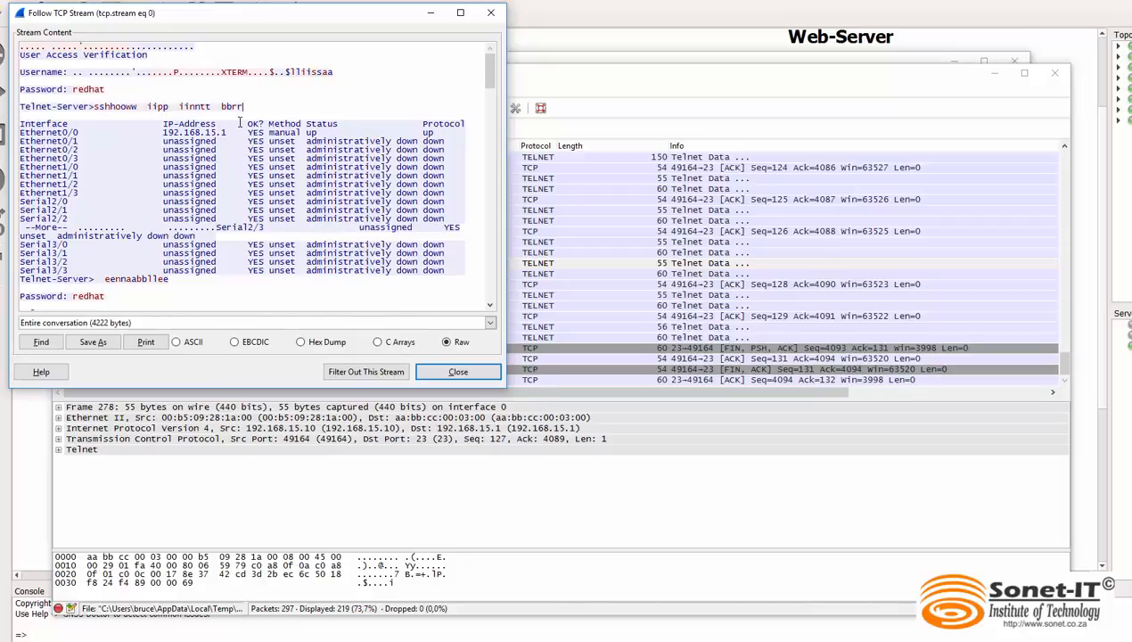
pyautogui.moveTo(92, 184); pyautogui.dragTo(57, 176)
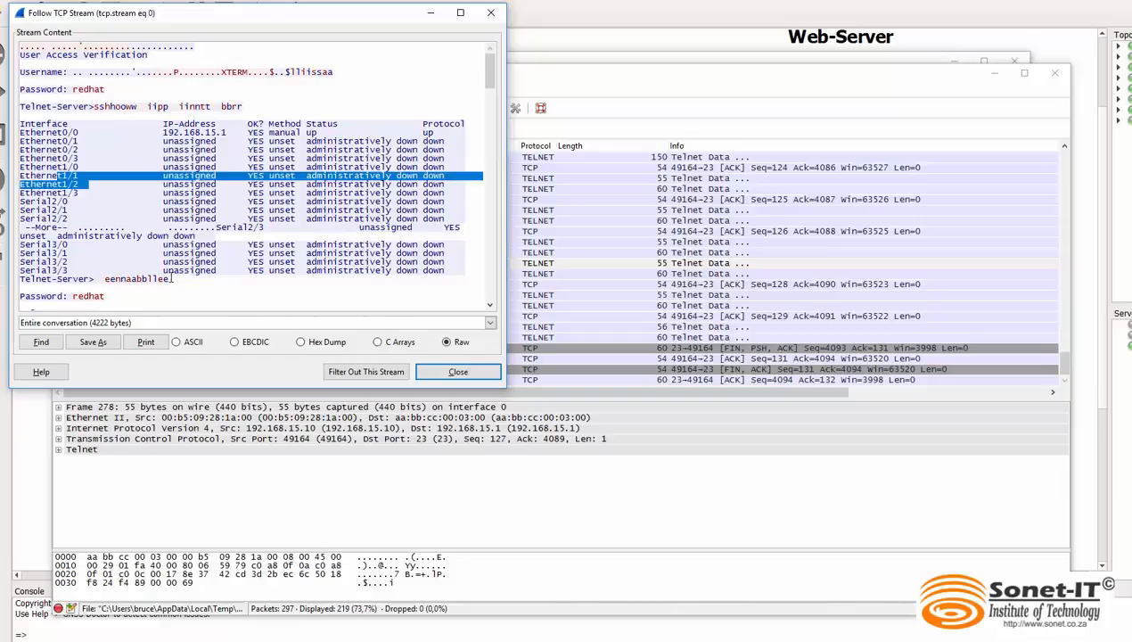
pyautogui.moveTo(169, 278); pyautogui.dragTo(105, 279)
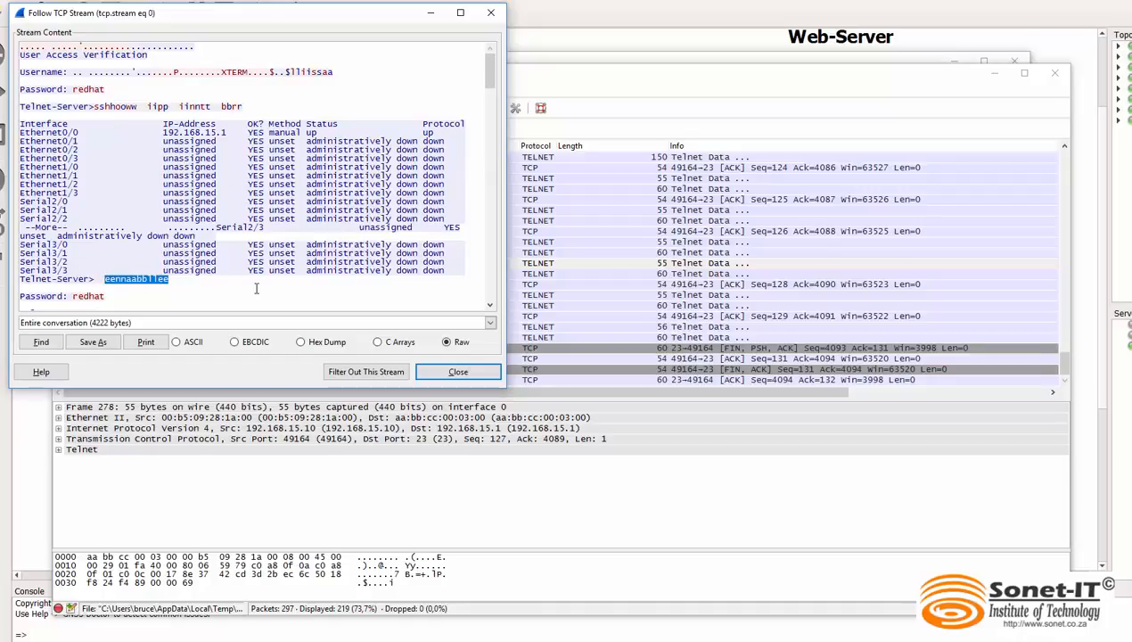
pyautogui.scroll(-1, 228, 290)
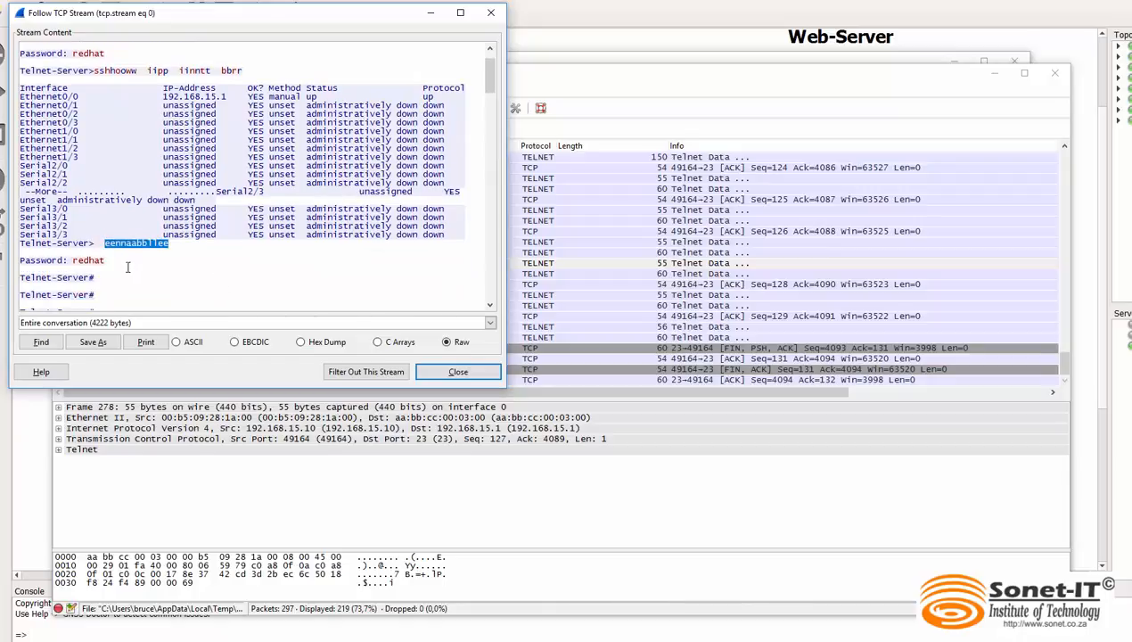
pyautogui.moveTo(107, 261); pyautogui.dragTo(68, 261)
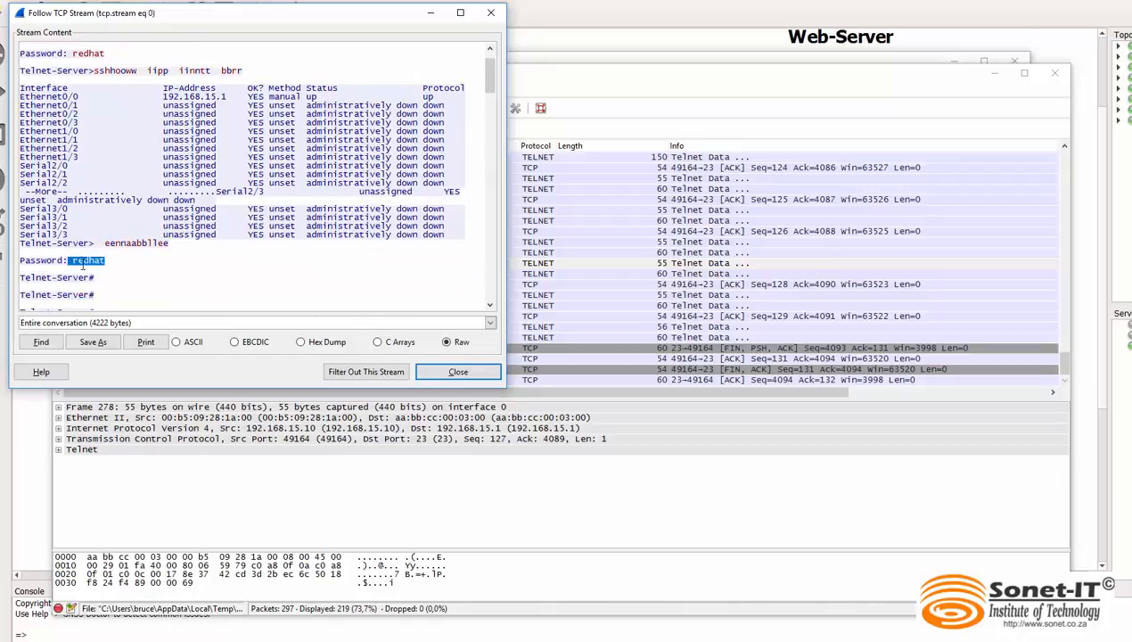
pyautogui.scroll(1, 141, 278)
pyautogui.scroll(-1, 141, 278)
pyautogui.scroll(-7, 211, 120)
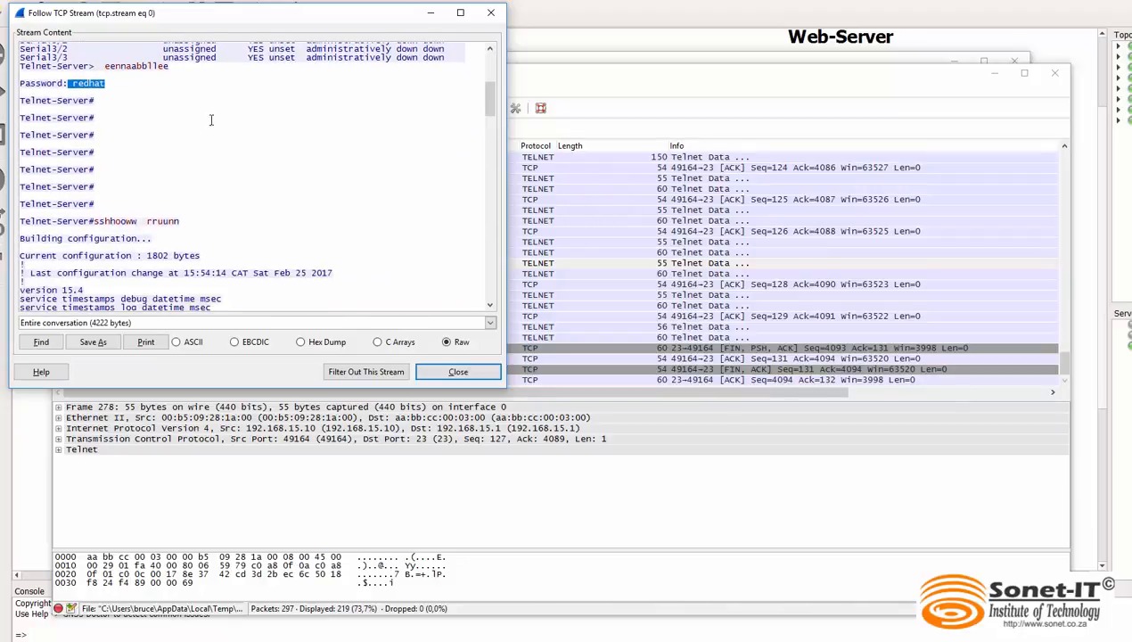
# Examine the show run command and the configuration's username and password line through to the stream's end, and close the stream view
pyautogui.moveTo(93, 197); pyautogui.dragTo(27, 201)
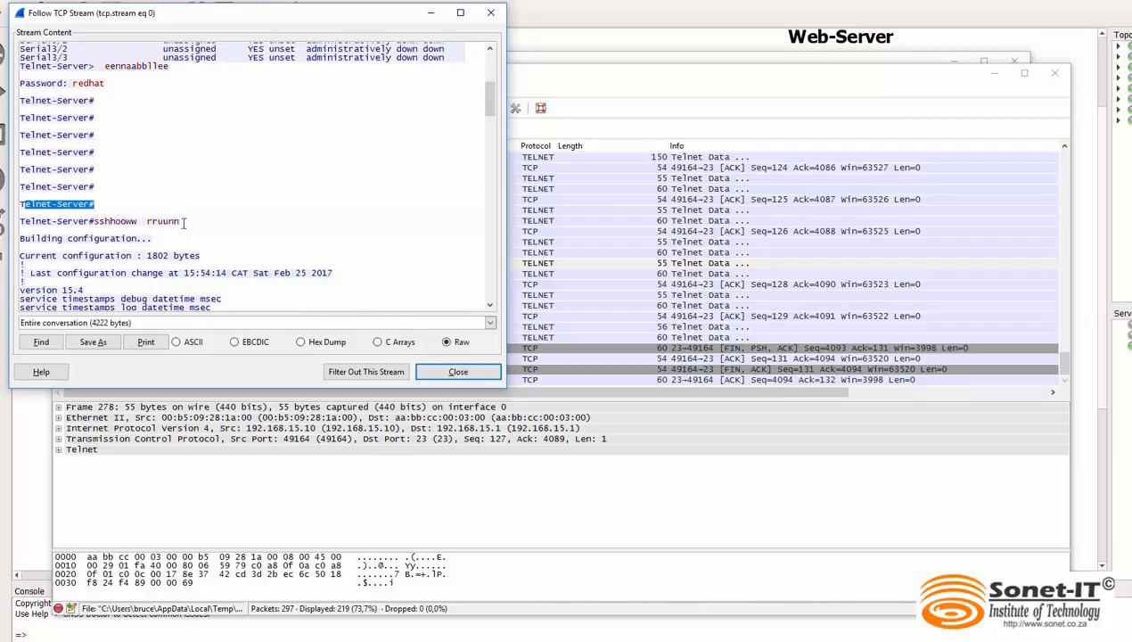
pyautogui.moveTo(182, 222); pyautogui.dragTo(92, 222)
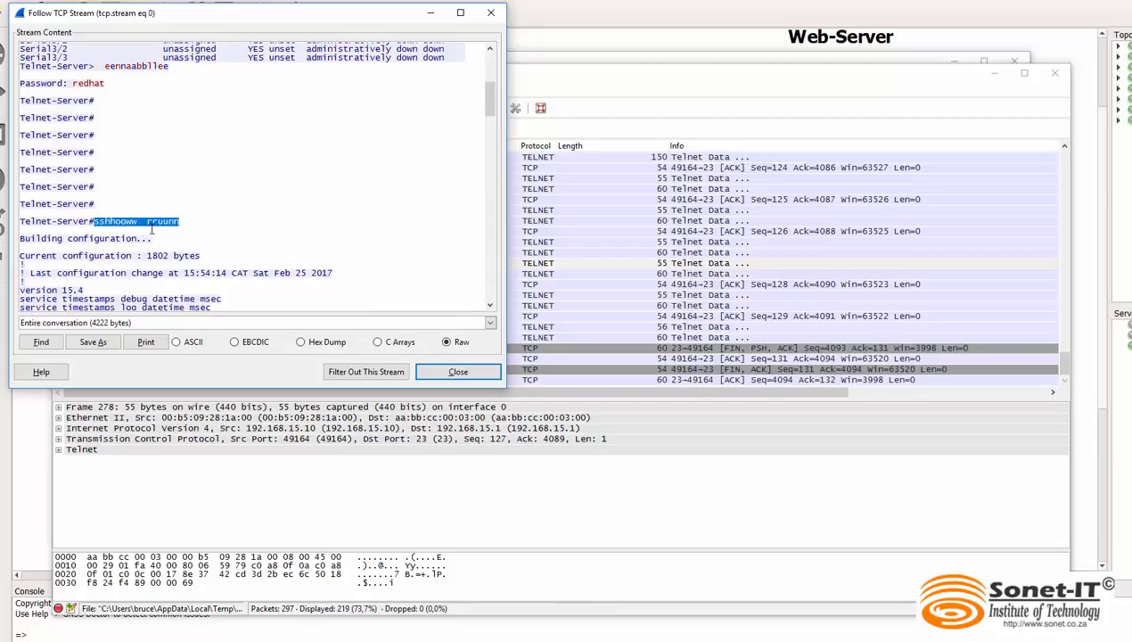
pyautogui.scroll(-3, 487, 132)
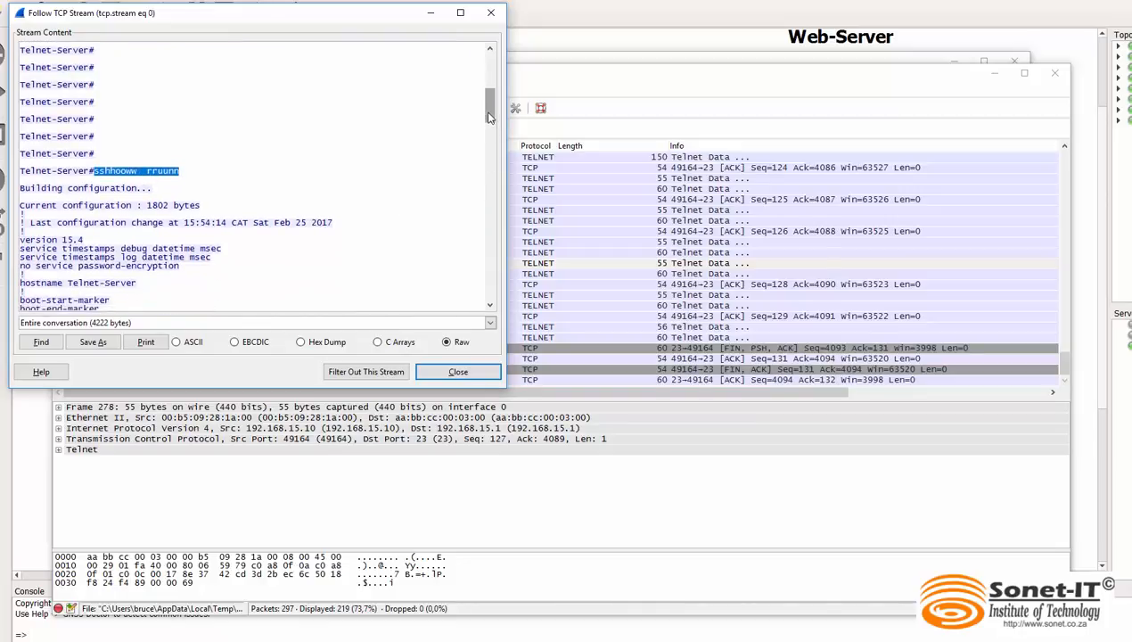
pyautogui.moveTo(487, 132); pyautogui.dragTo(490, 169)
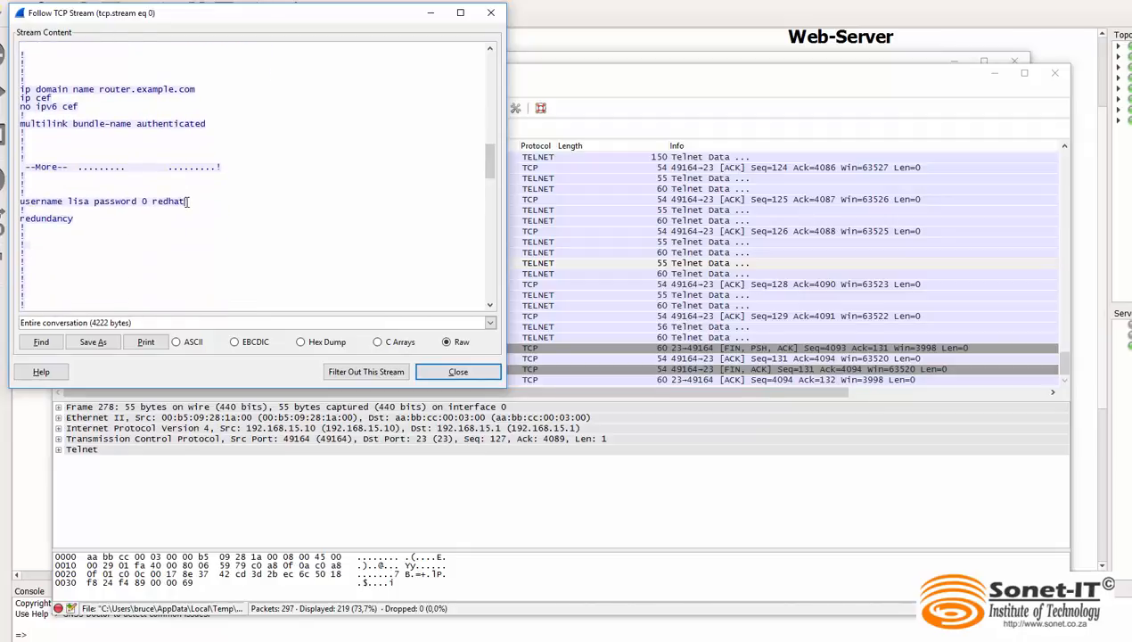
pyautogui.moveTo(187, 201); pyautogui.dragTo(21, 207)
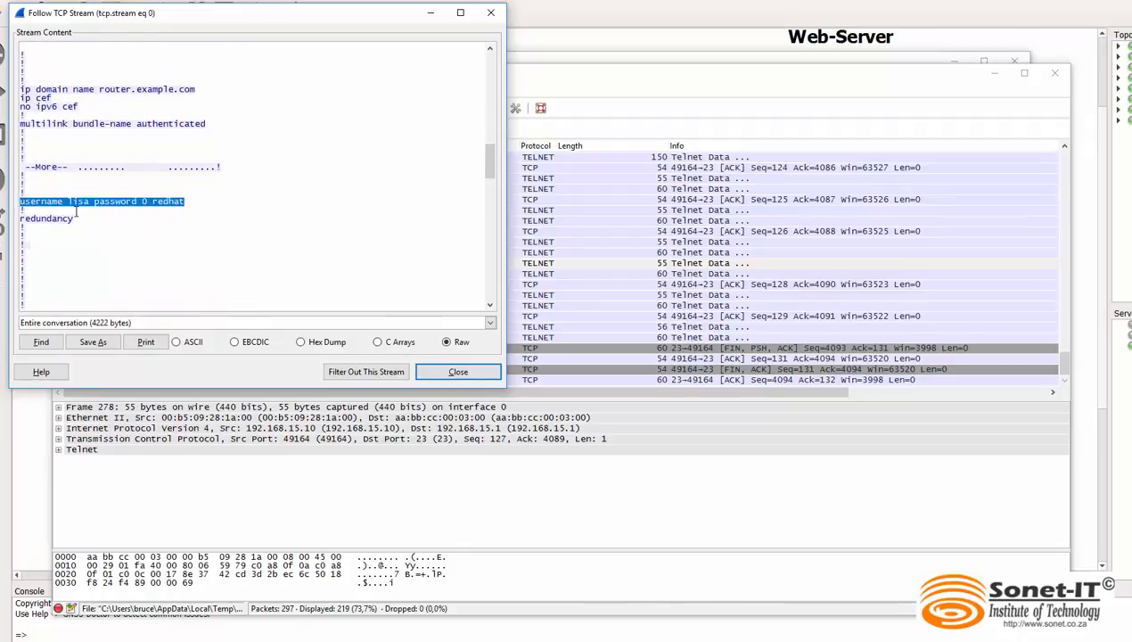
pyautogui.moveTo(489, 163); pyautogui.dragTo(509, 285)
pyautogui.moveTo(490, 280); pyautogui.dragTo(490, 56)
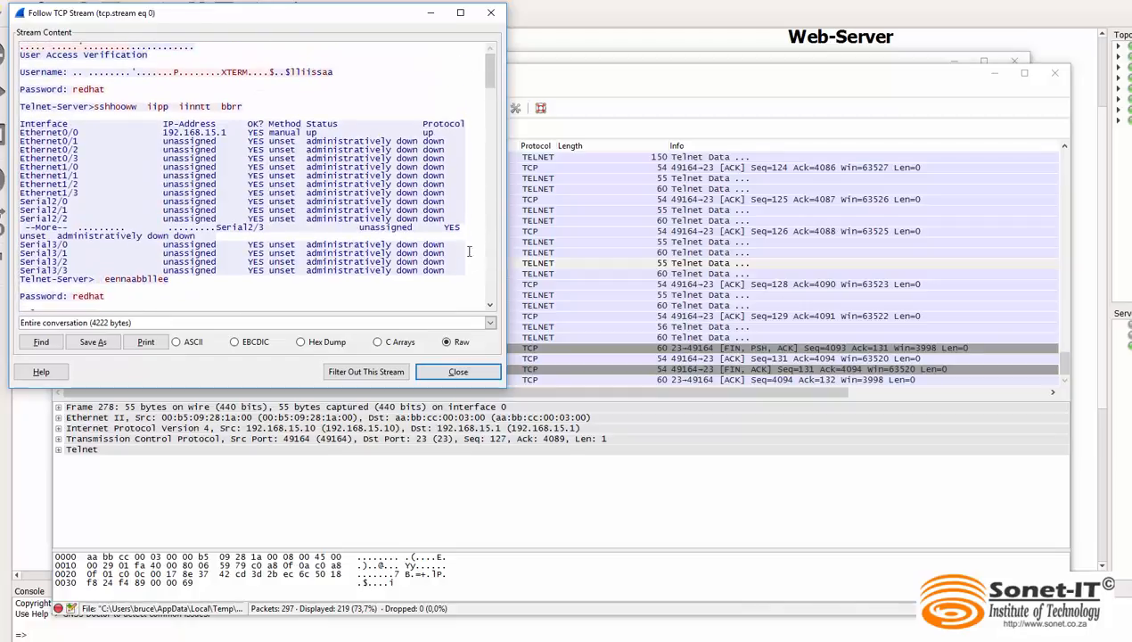
pyautogui.click(476, 376)
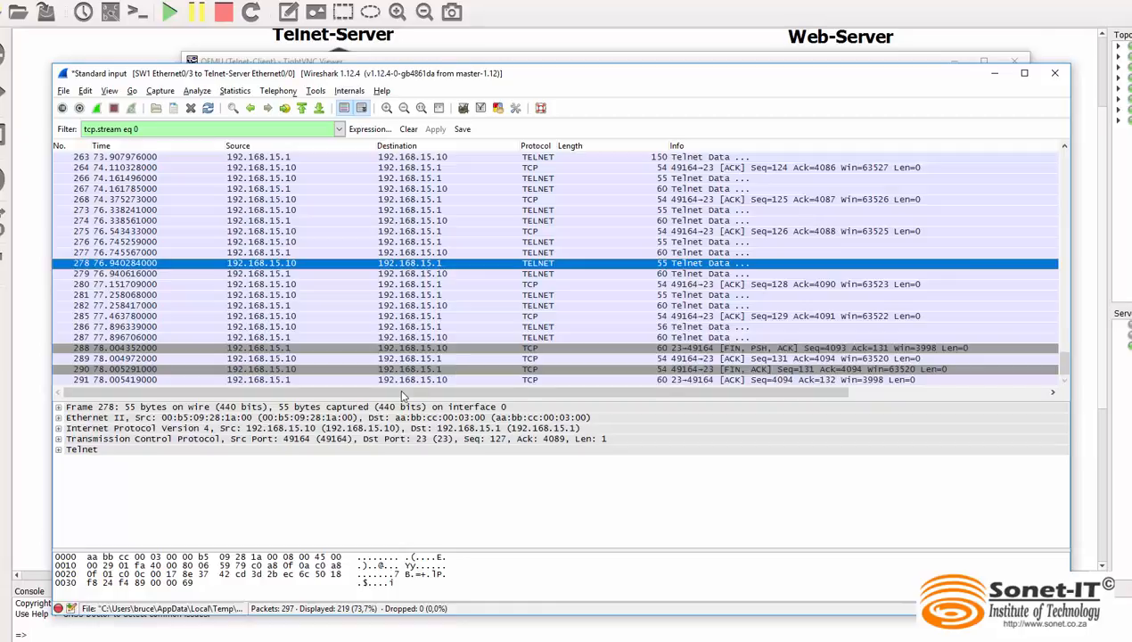
# In GNS3, start a packet capture on the SW1 to Telnet-Server link, using SW1 port Ethernet0/3
pyautogui.click(5, 636)
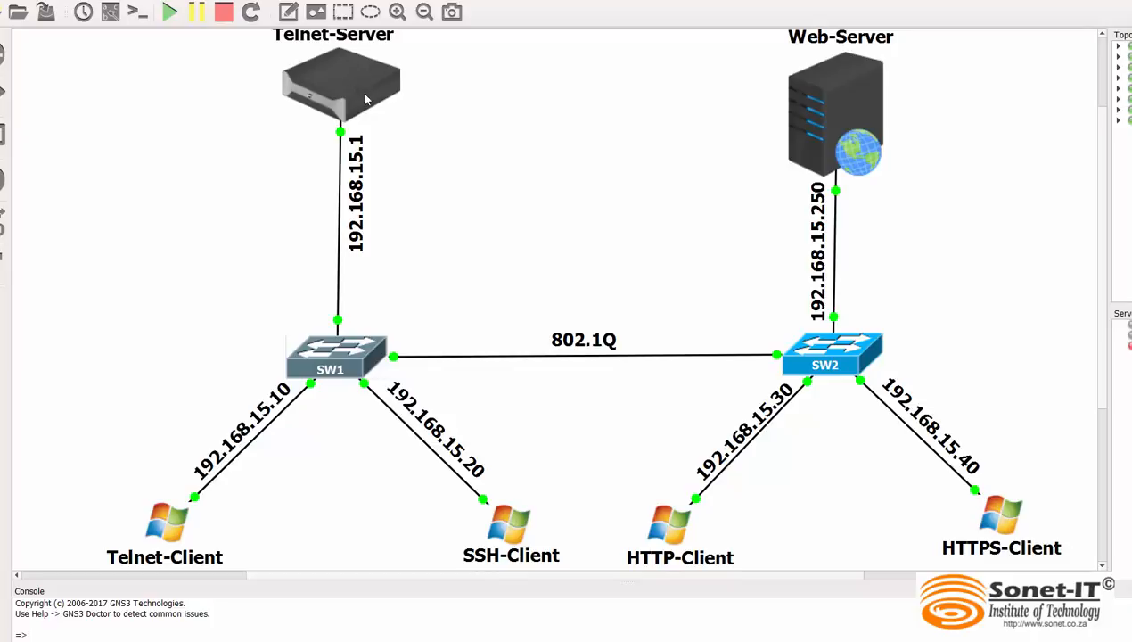
pyautogui.rightClick(339, 257)
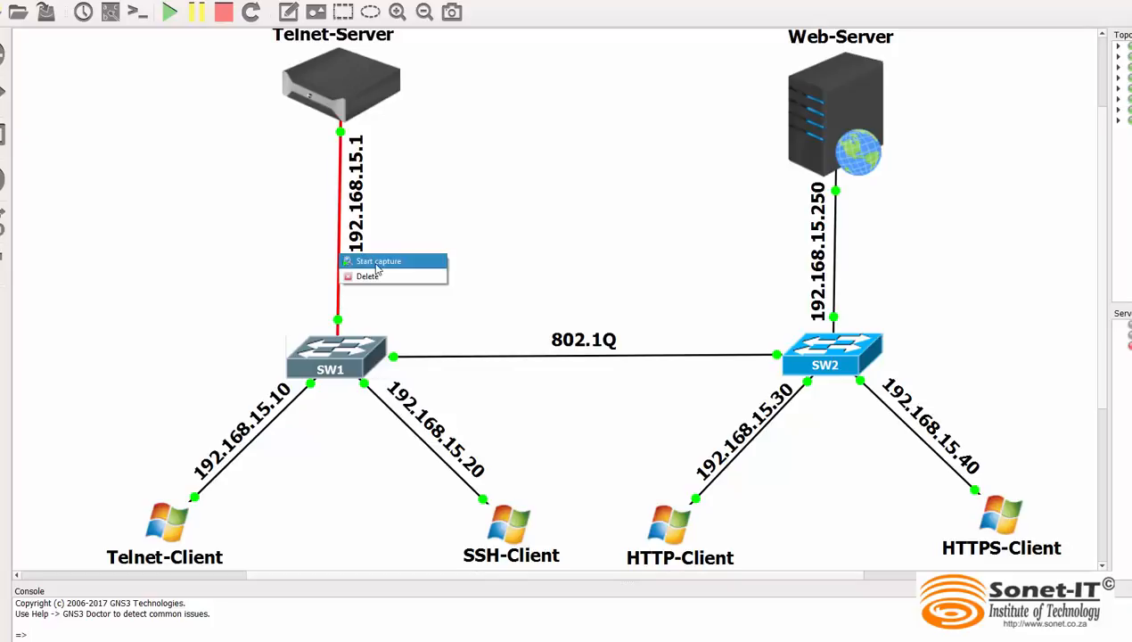
pyautogui.click(376, 264)
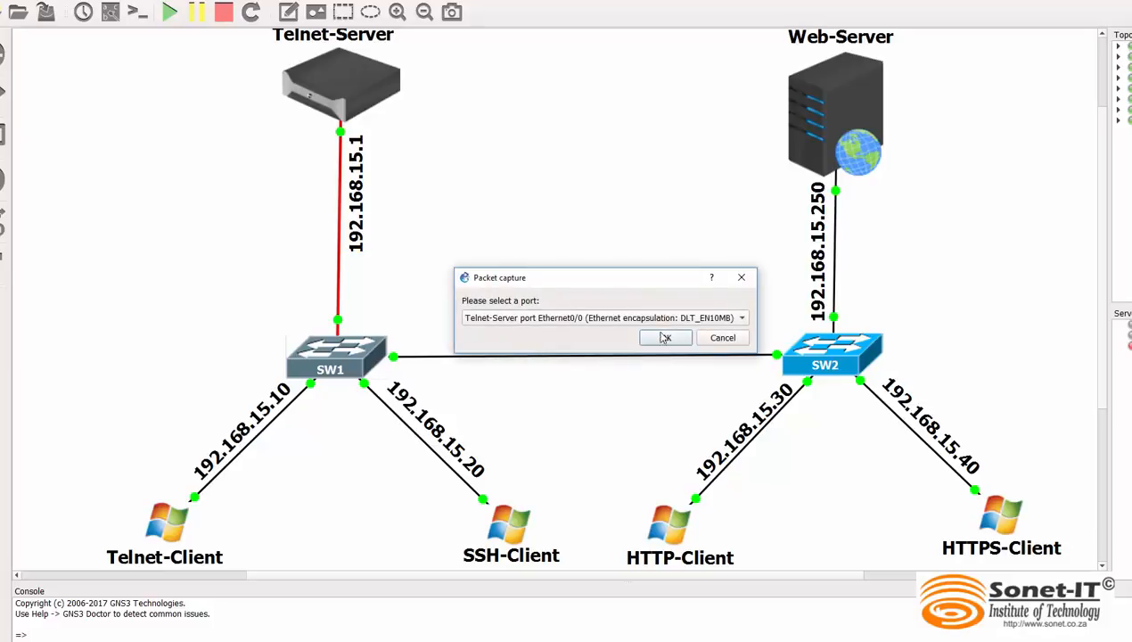
pyautogui.click(686, 319)
pyautogui.click(655, 336)
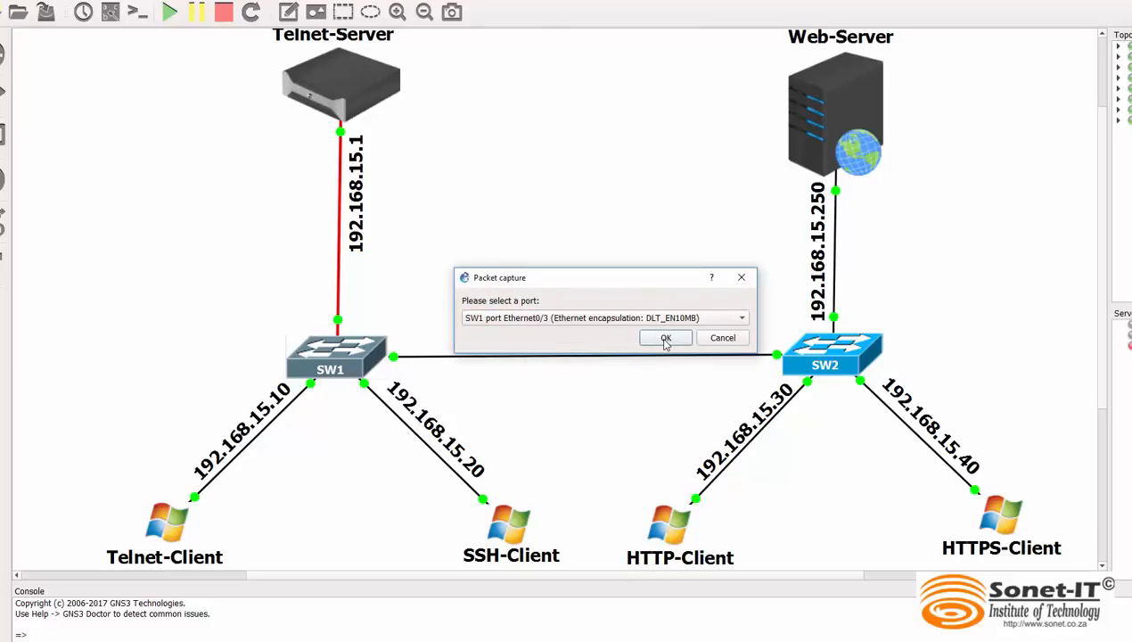
pyautogui.click(665, 339)
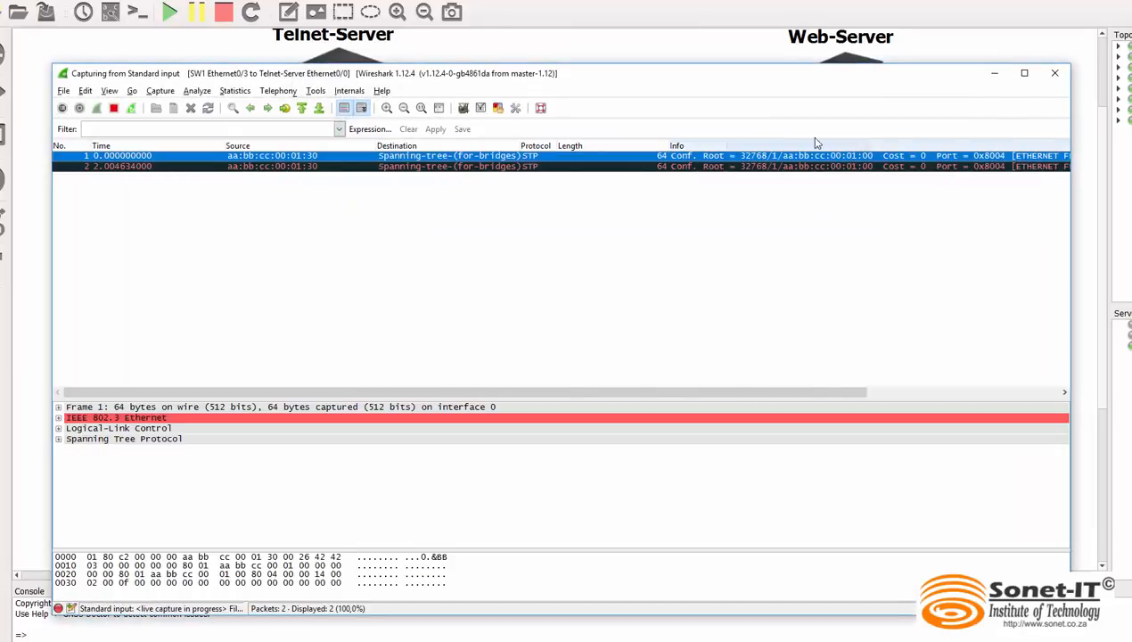
# Switch to the SSH-Client machine and log in to Windows with the account password
pyautogui.click(994, 73)
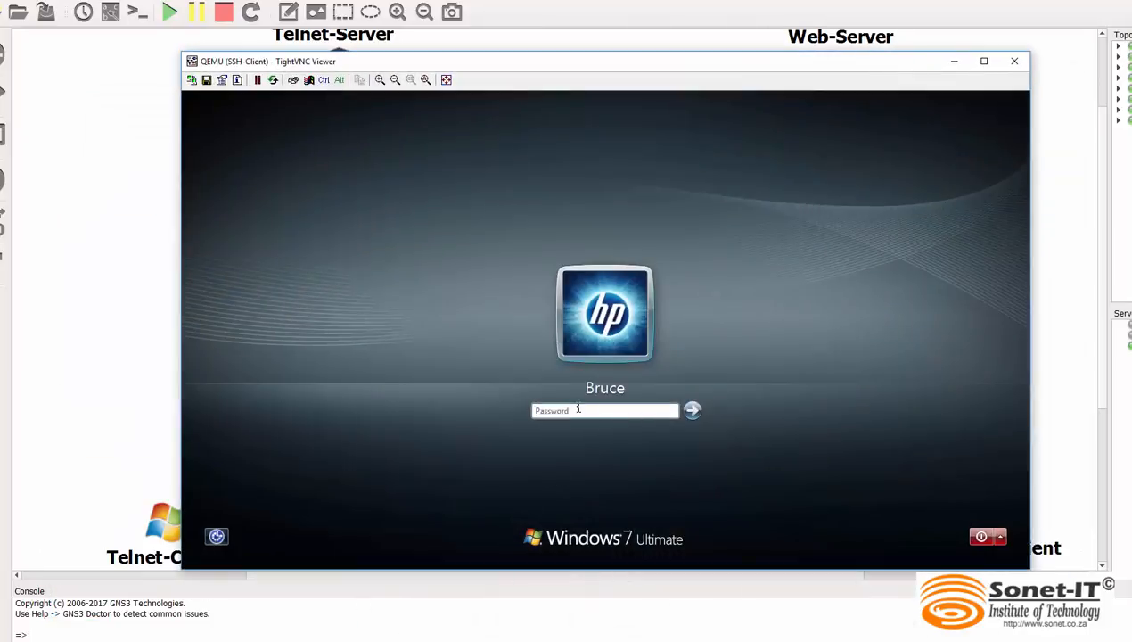
pyautogui.write('•••••')
pyautogui.press('Return')
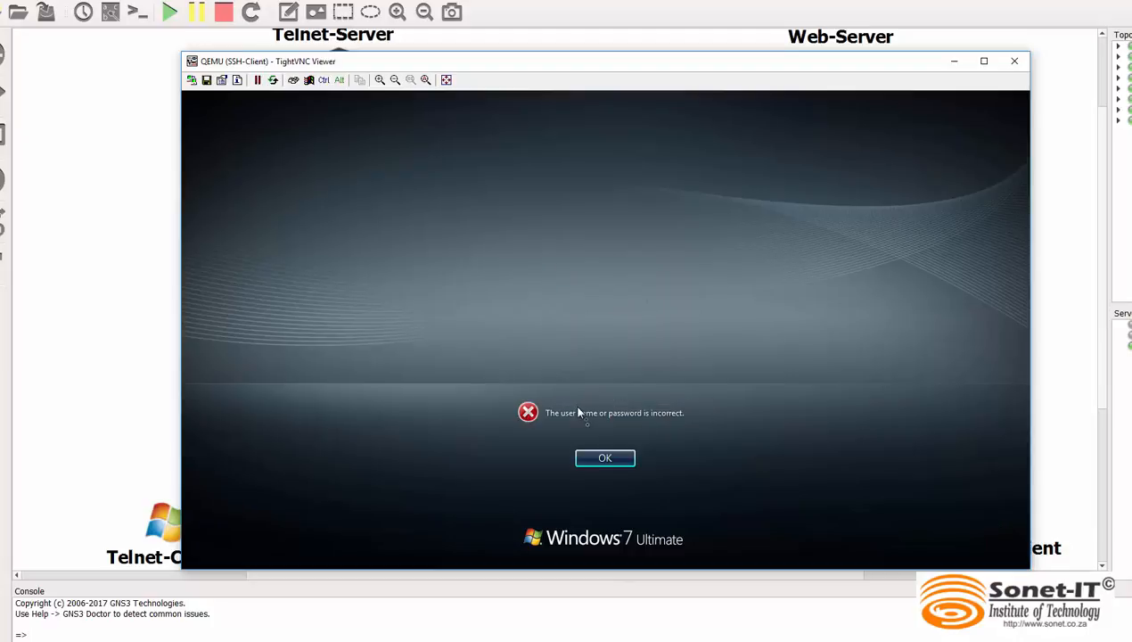
pyautogui.click(584, 457)
pyautogui.write('•••••')
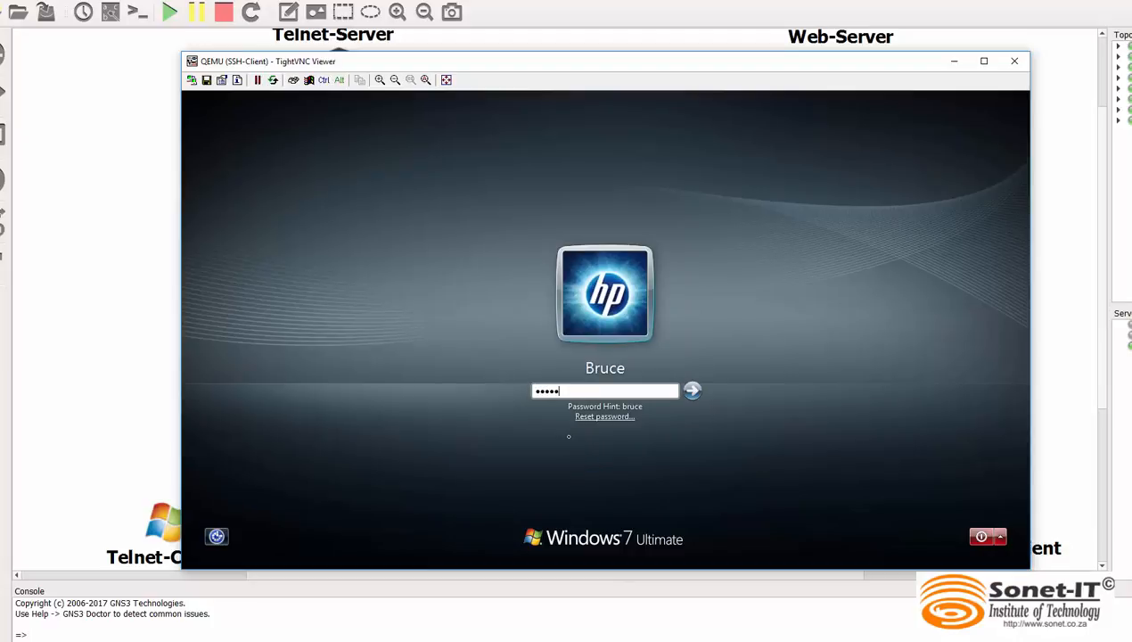
pyautogui.press('Return')
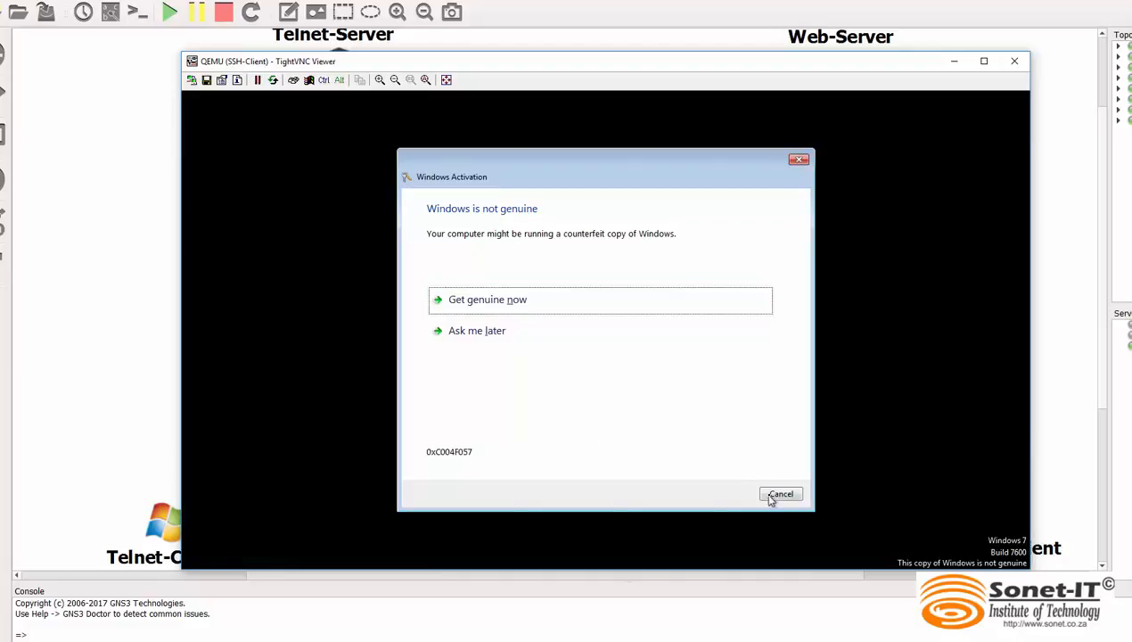
pyautogui.click(765, 495)
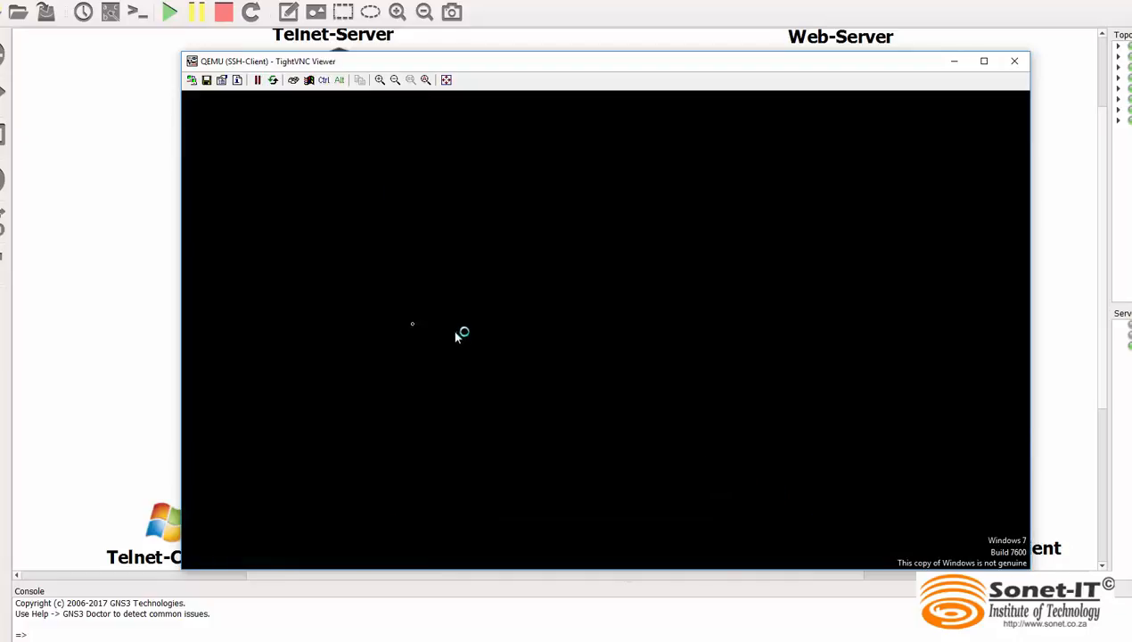
# Open an SSH connection to 192.168.15.1 in PuTTY and accept the server's new host key
pyautogui.click(204, 271)
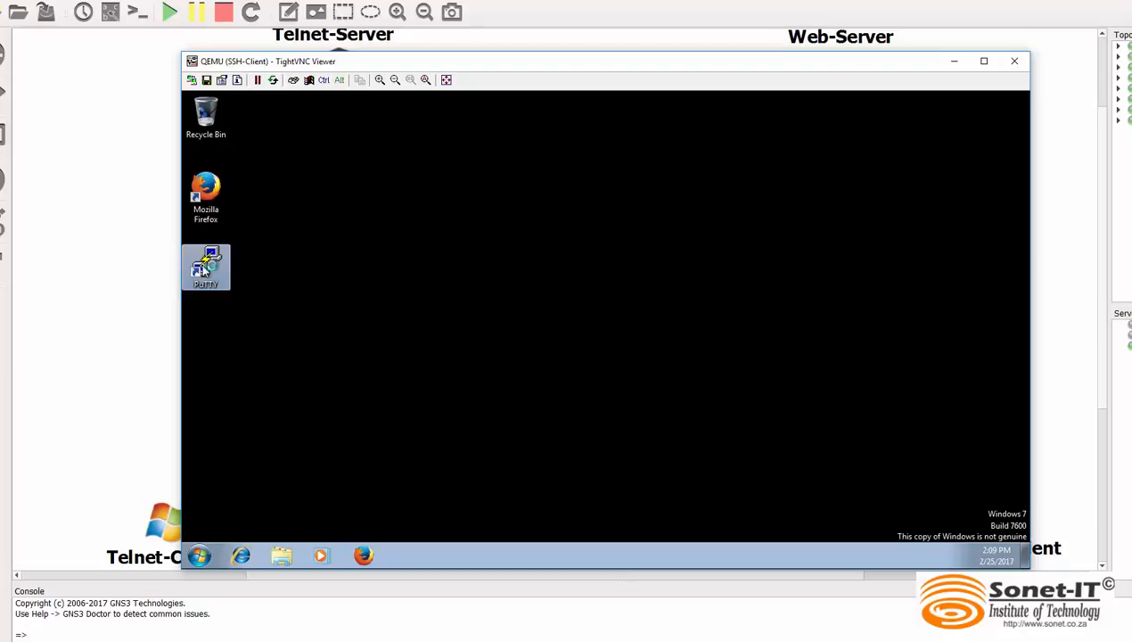
pyautogui.doubleClick(205, 259)
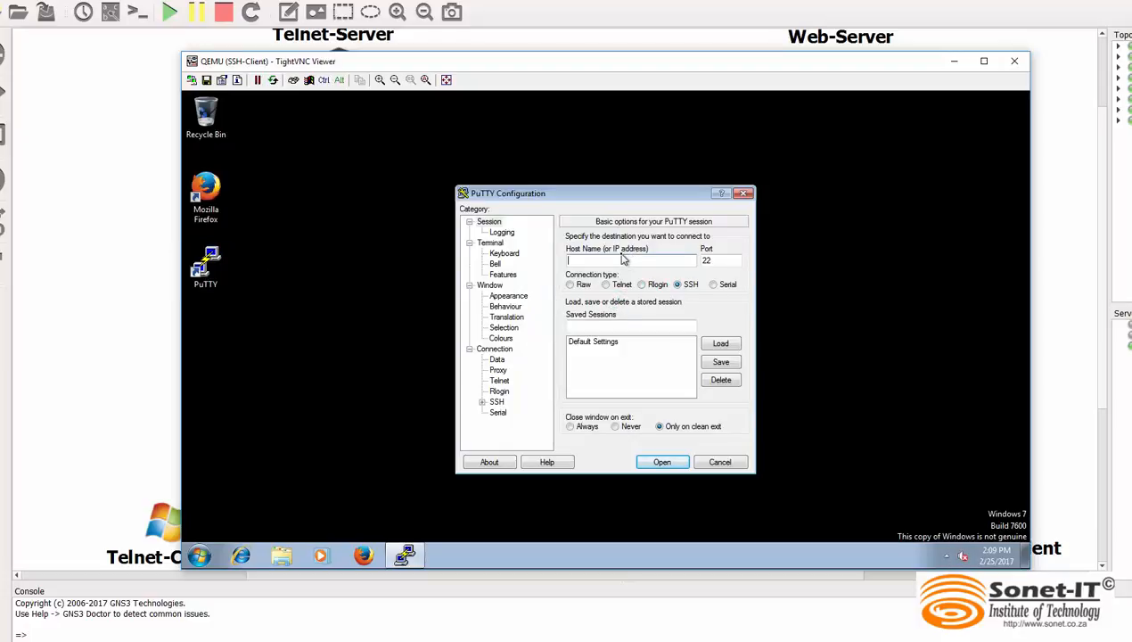
pyautogui.write('192.')
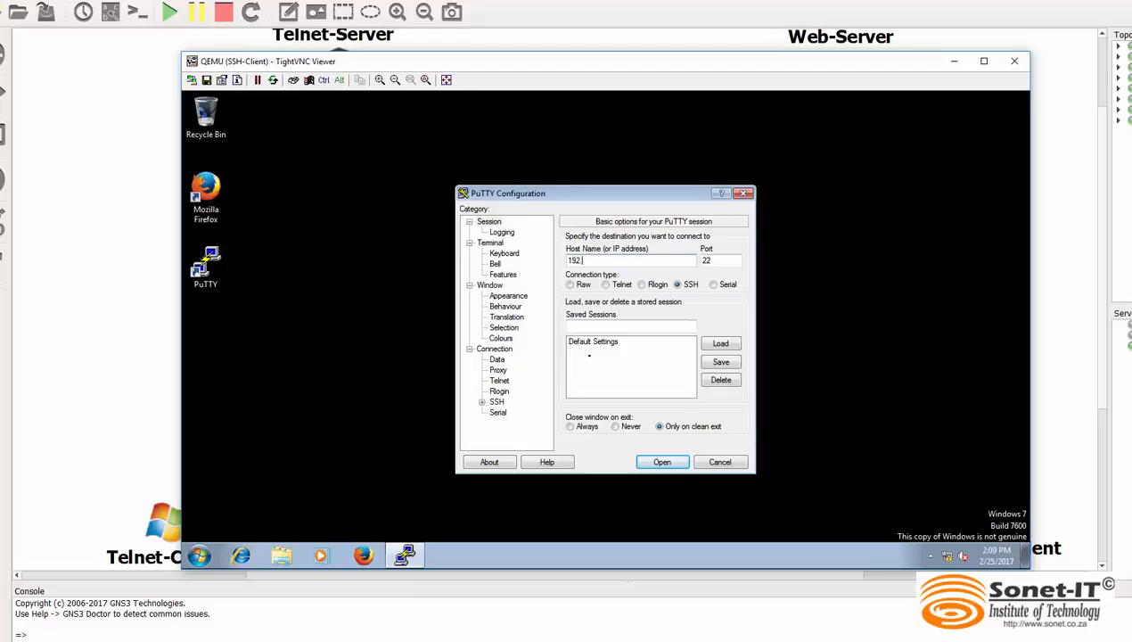
pyautogui.write('168.15.1')
pyautogui.click(656, 461)
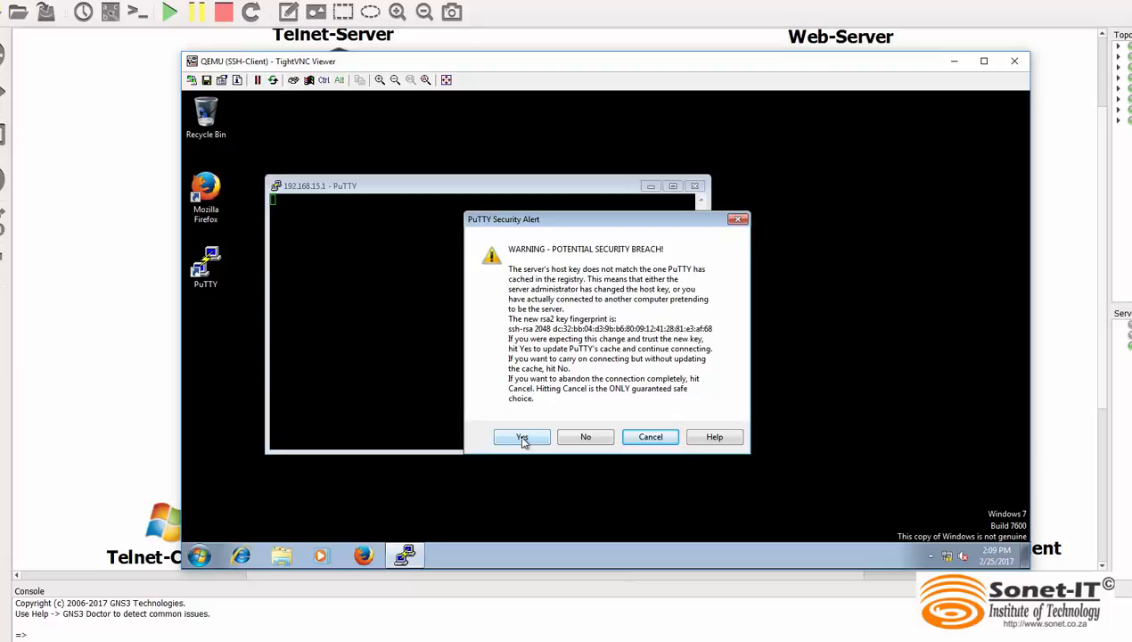
pyautogui.click(521, 437)
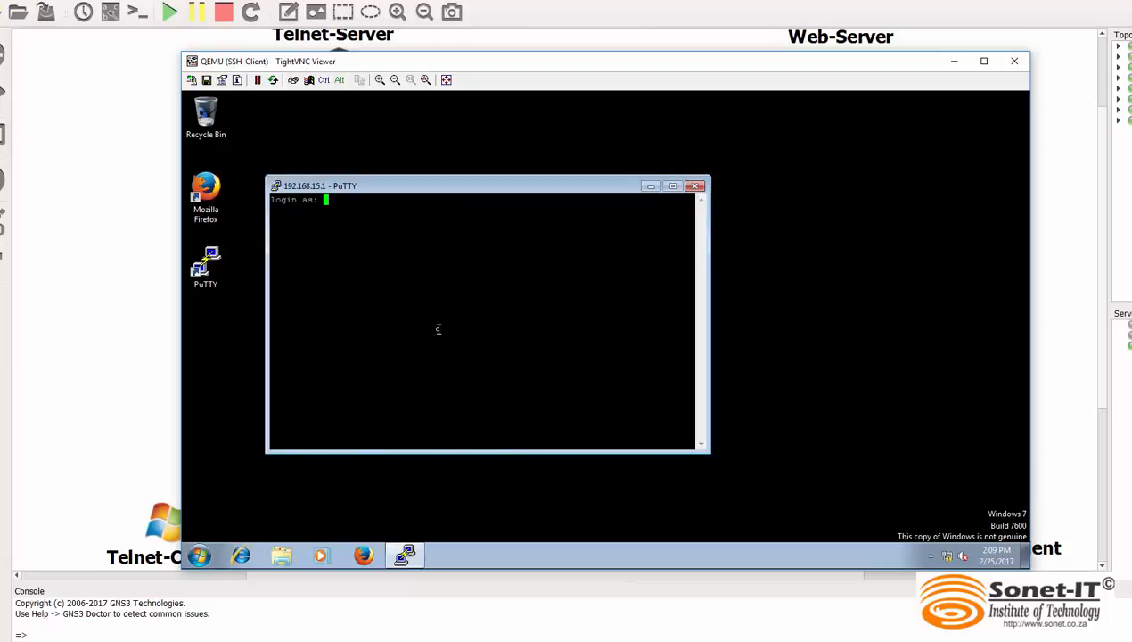
# Log in to the SSH session with the account username and password
pyautogui.write('lisa')
pyautogui.press('Return')
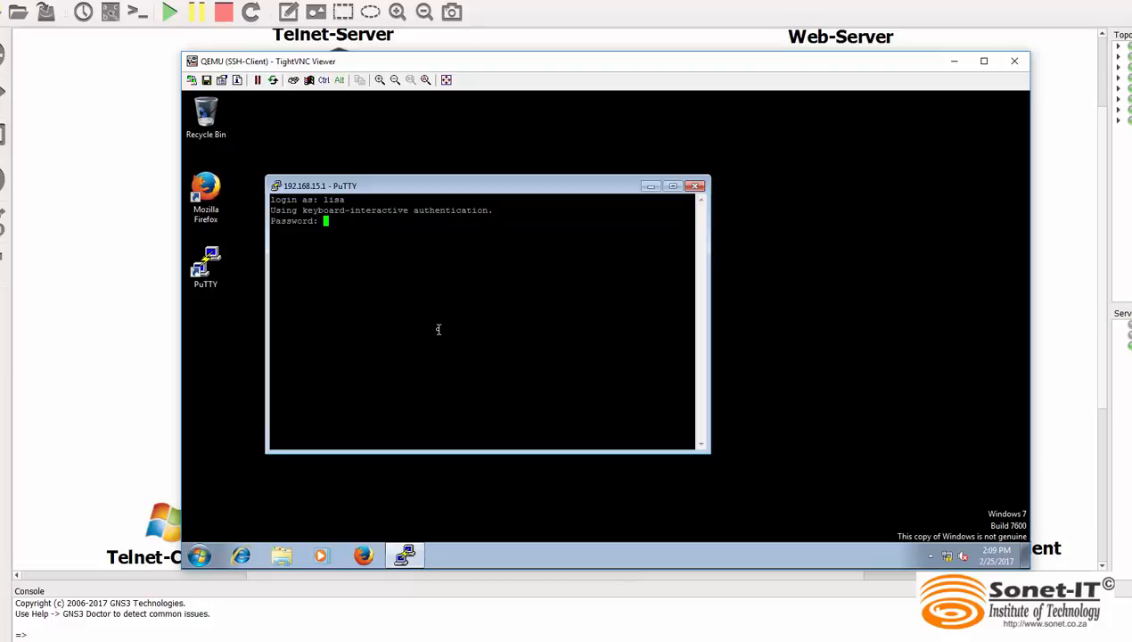
pyautogui.press('Return')
pyautogui.press('Return')
pyautogui.press('Return')
pyautogui.press('Return')
pyautogui.press('Return')
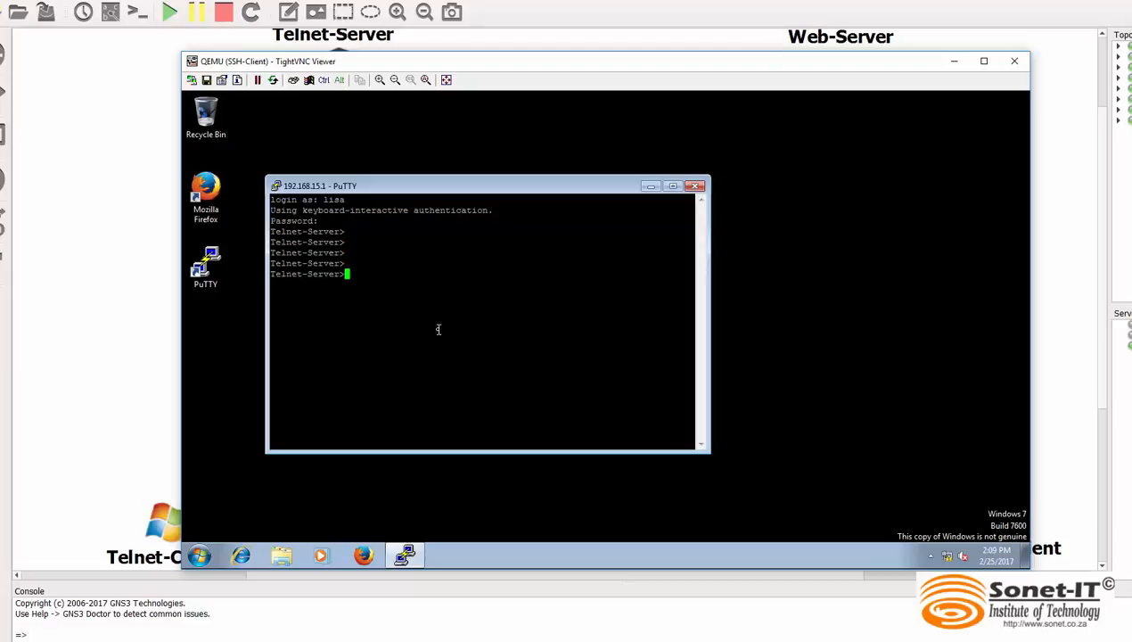
# Display the server's interface summary with show ip int br and page through to its end
pyautogui.write('en')
pyautogui.press('BackSpace')
pyautogui.press('BackSpace')
pyautogui.write('show ip int br')
pyautogui.press('Return')
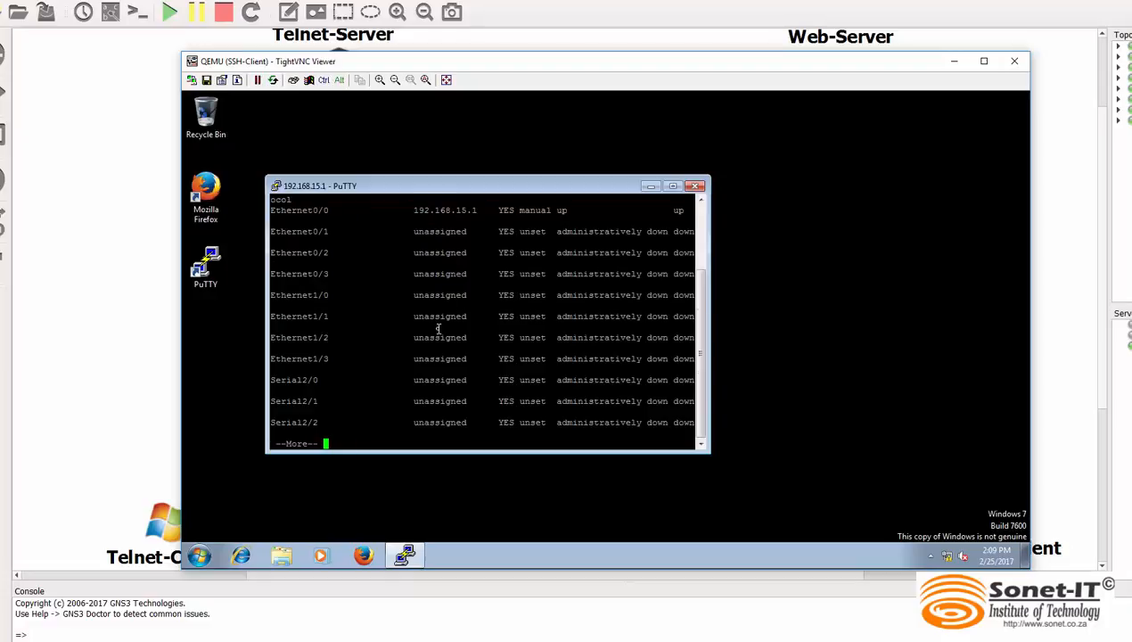
pyautogui.press('space')
pyautogui.press('Return')
pyautogui.press('Return')
pyautogui.press('Return')
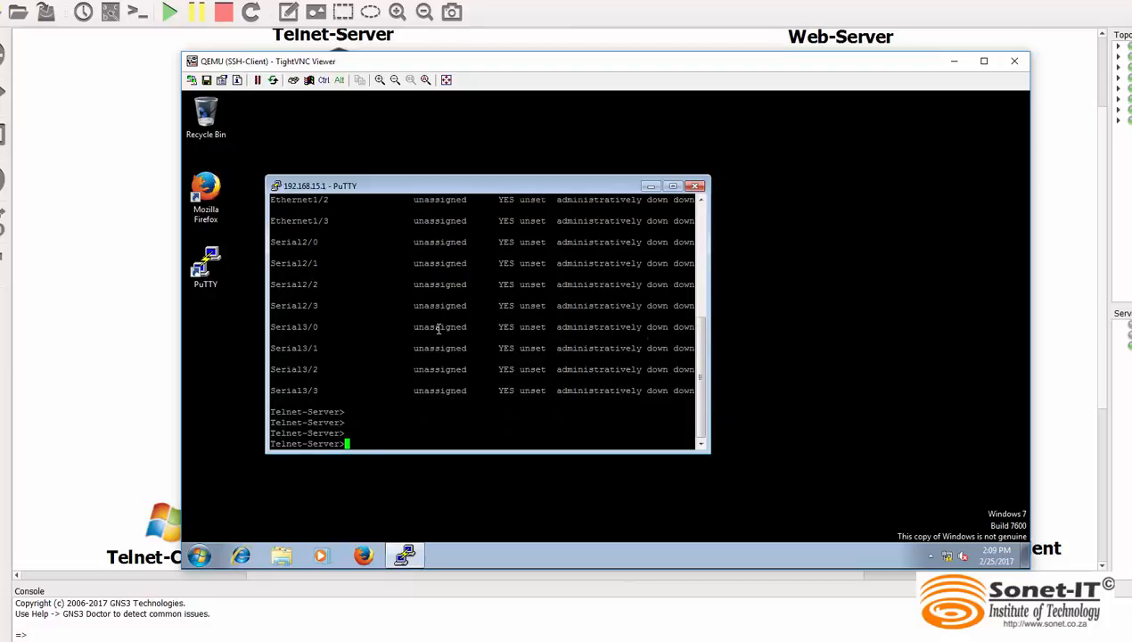
# Enter privileged mode on the server with enable and the enable password
pyautogui.press('Return')
pyautogui.press('Return')
pyautogui.press('Return')
pyautogui.write('enable')
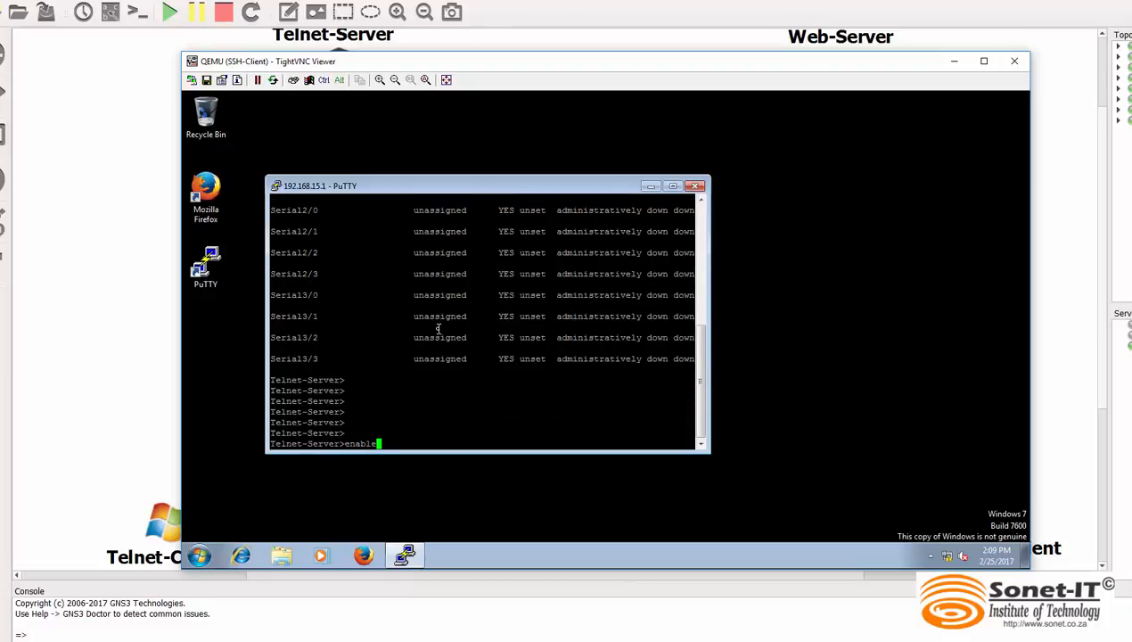
pyautogui.press('Return')
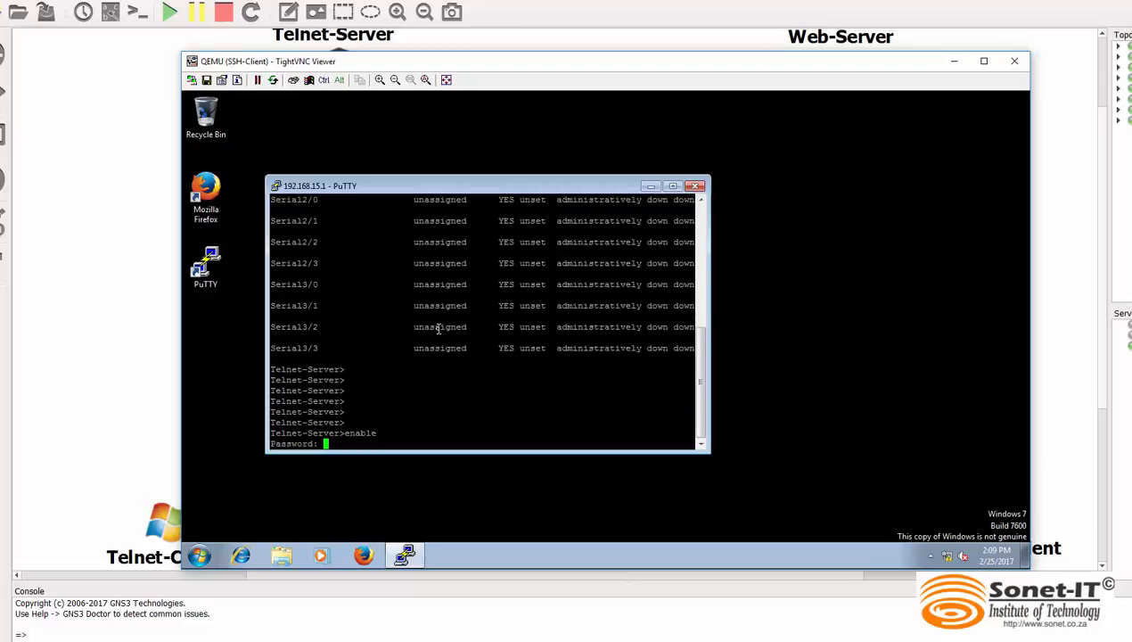
pyautogui.press('Return')
pyautogui.press('Return')
pyautogui.press('Return')
pyautogui.press('Return')
pyautogui.press('Return')
pyautogui.press('Return')
pyautogui.press('Return')
pyautogui.press('Return')
pyautogui.press('Return')
pyautogui.press('Return')
pyautogui.press('Return')
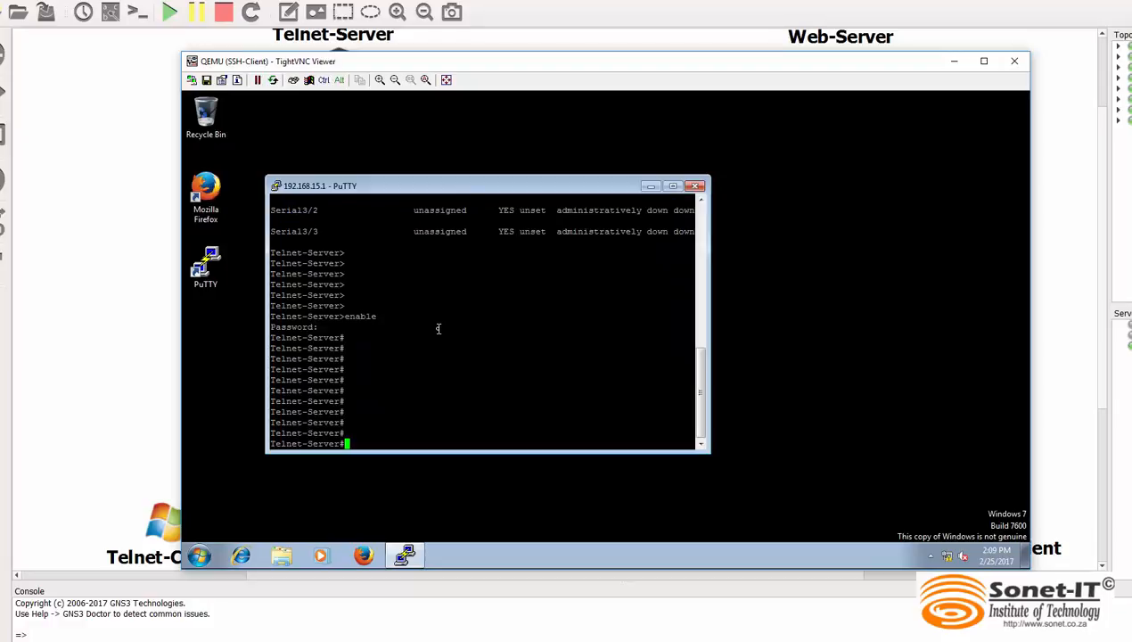
# Display the server's running configuration with show run and page through to its end
pyautogui.write('show run')
pyautogui.press('Return')
pyautogui.press('space')
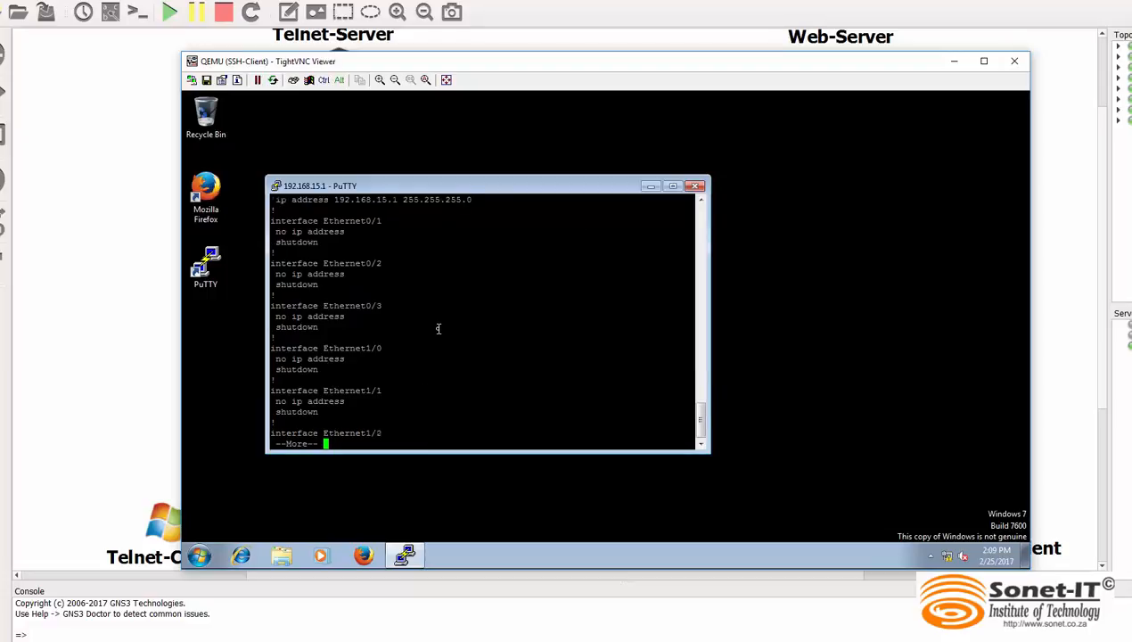
pyautogui.press('space')
pyautogui.press('space')
pyautogui.press('space')
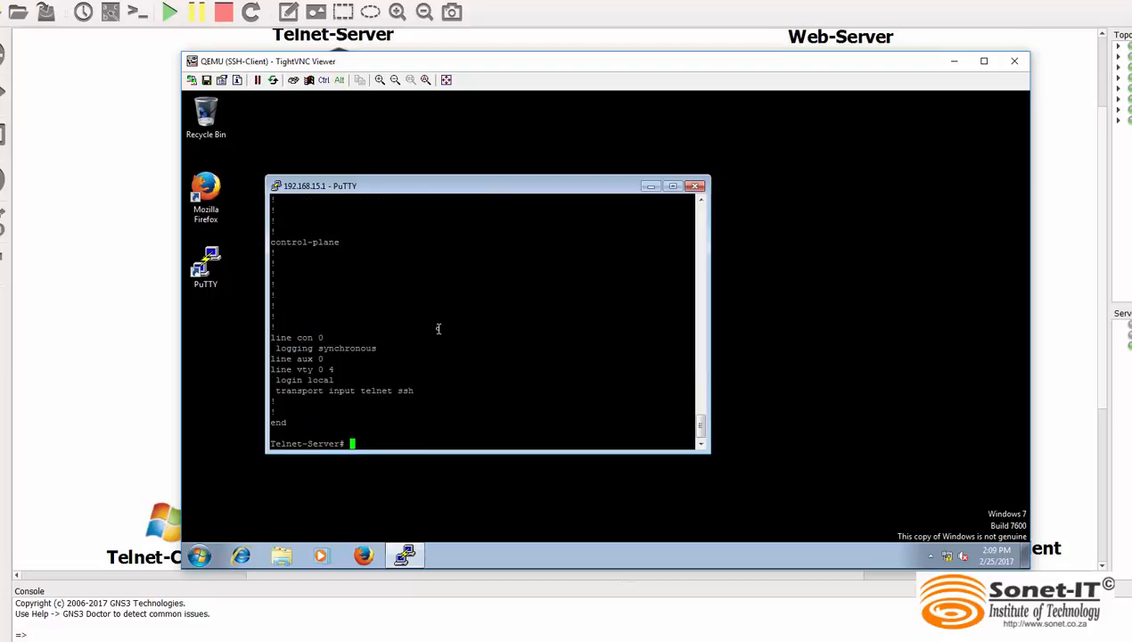
# End the SSH session with exit and close the SSH-Client viewer window
pyautogui.write('exit')
pyautogui.press('Return')
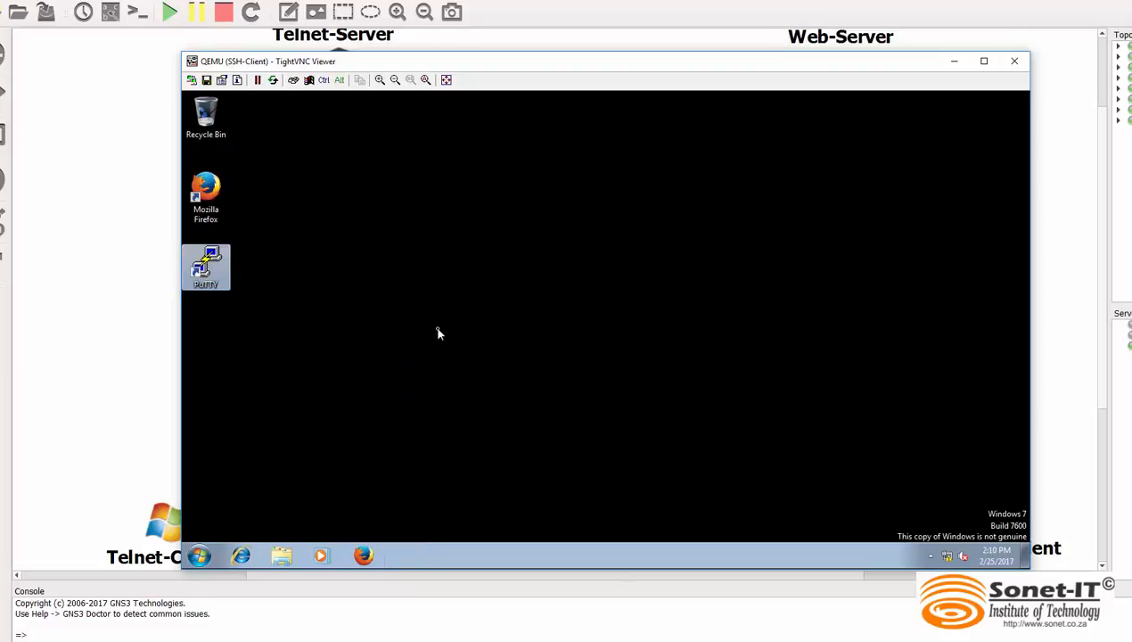
pyautogui.click(1014, 61)
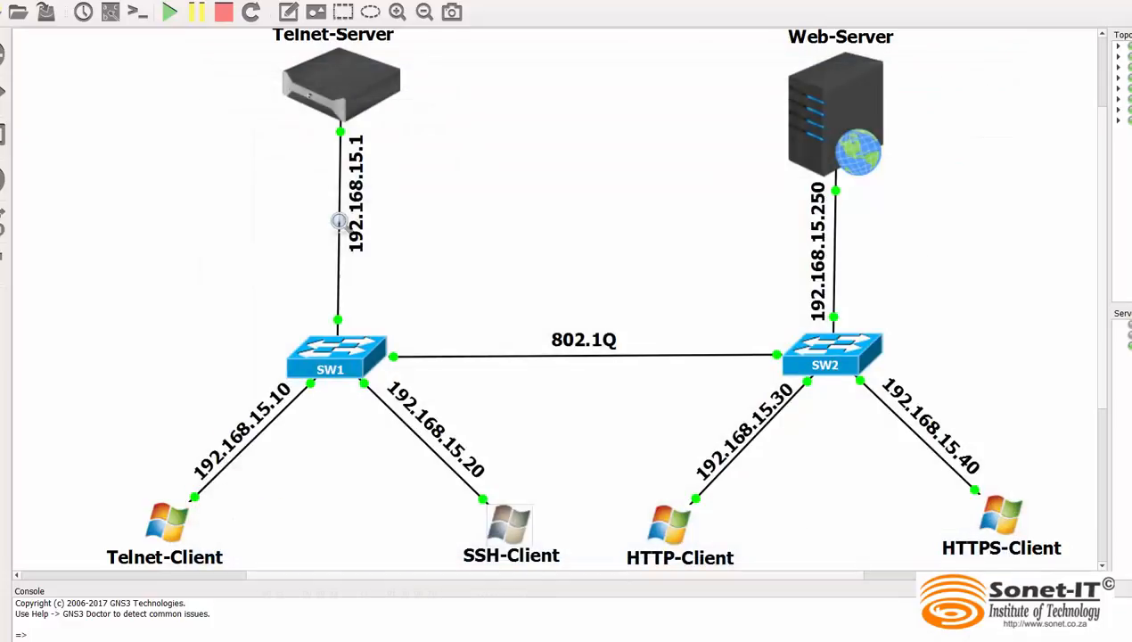
# Stop the SW1-to-Telnet-Server capture in Wireshark and select an SSHv2 client packet from 192.168.15.20 to 192.168.15.1
pyautogui.click(713, 640)
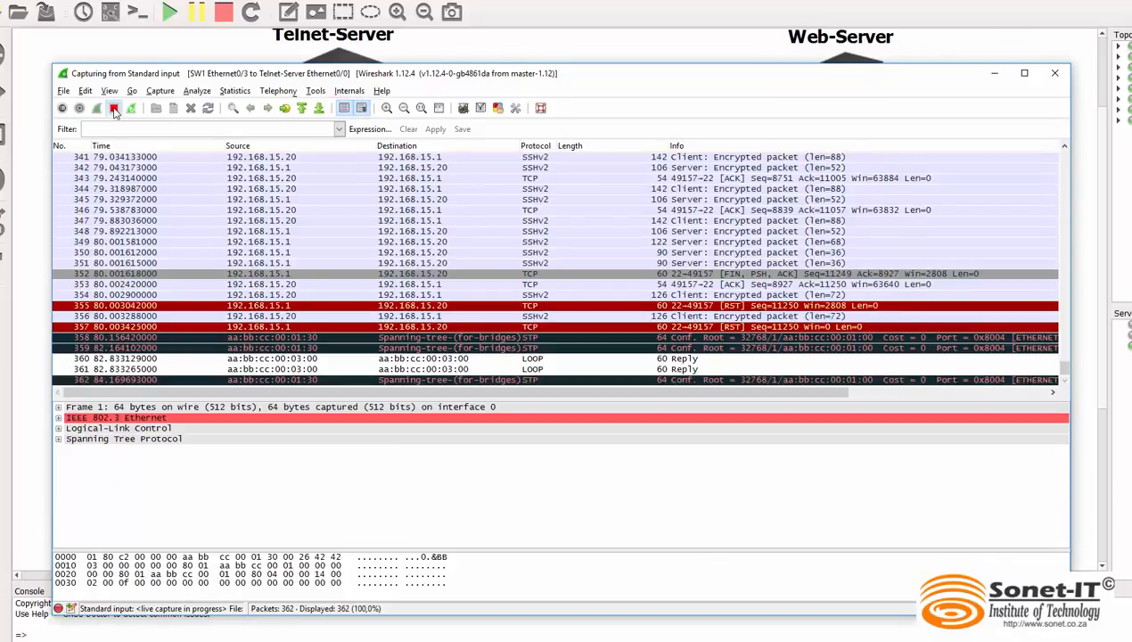
pyautogui.click(114, 109)
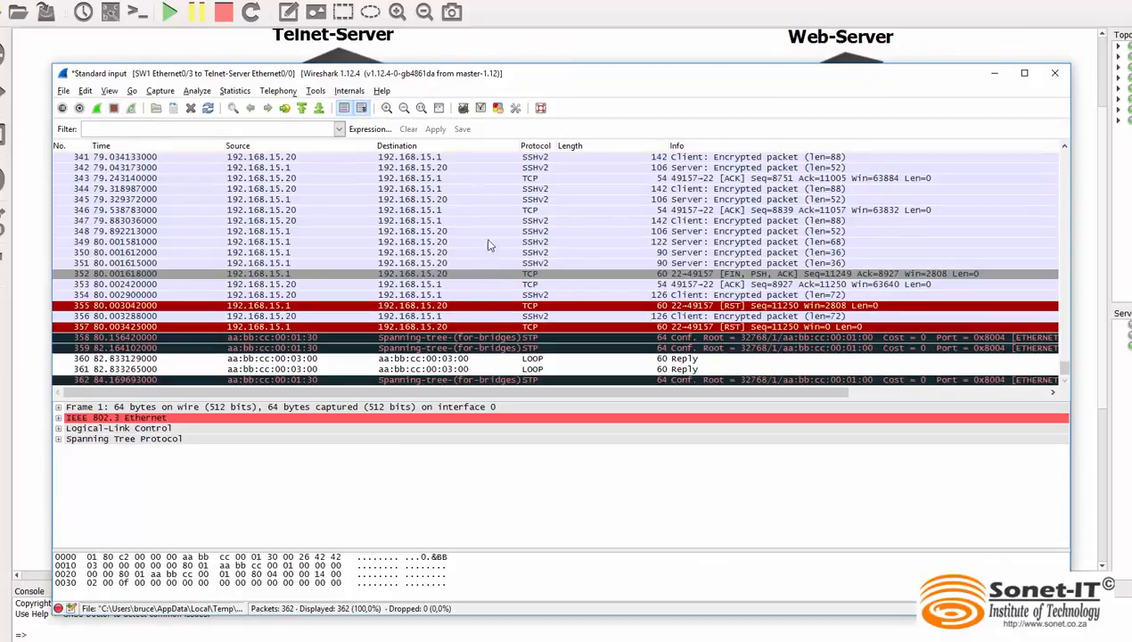
pyautogui.click(513, 232)
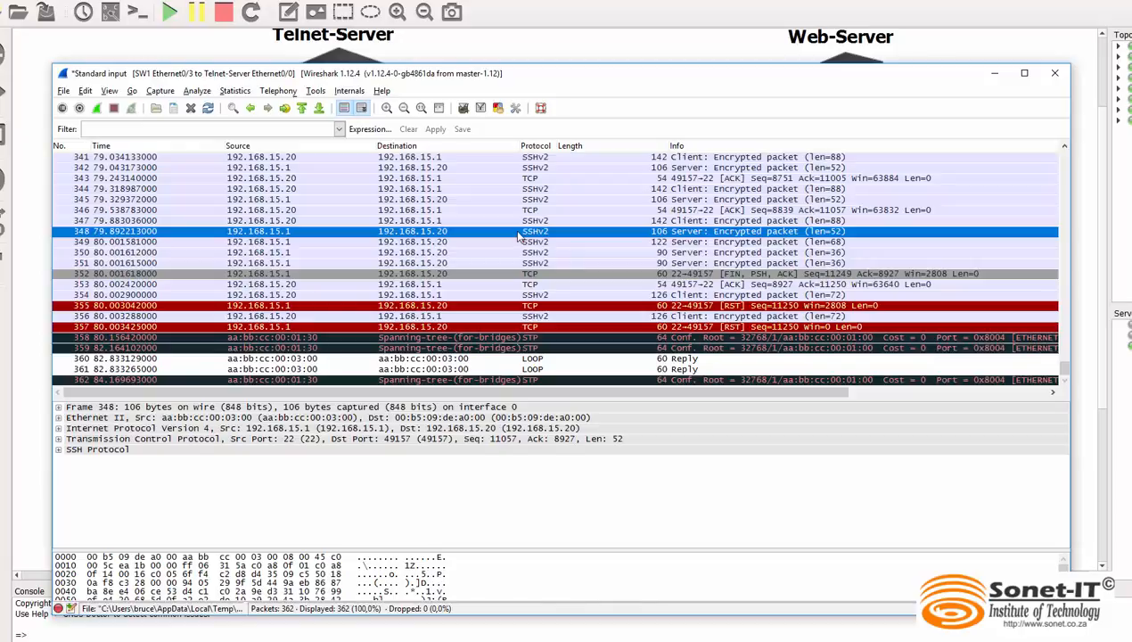
pyautogui.click(265, 221)
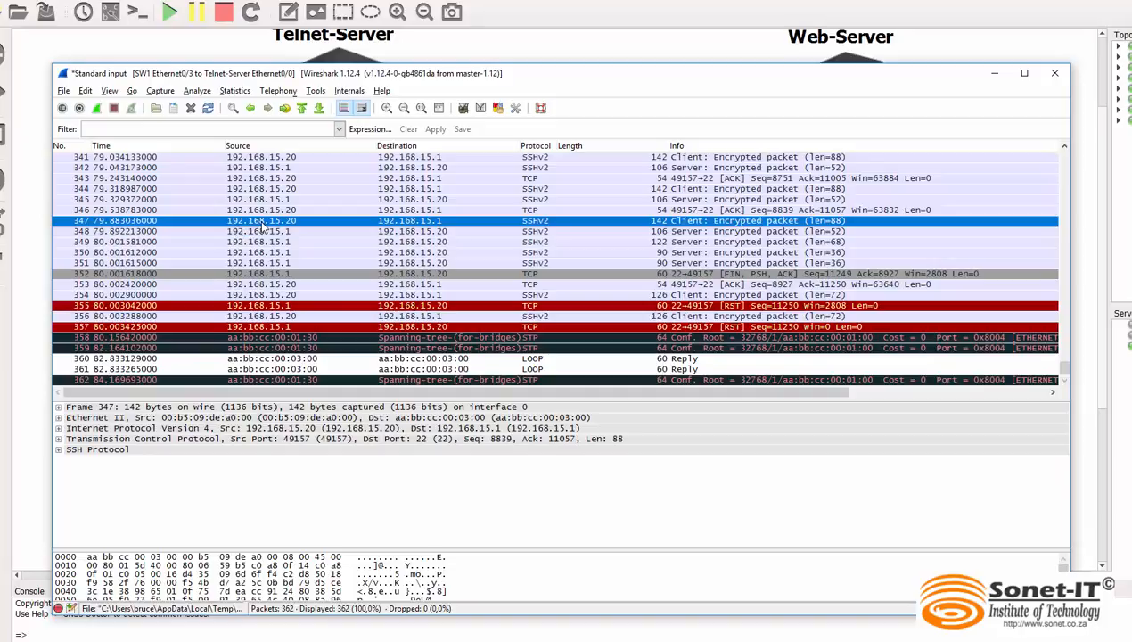
# Compare the selected packet's source and destination addresses with the SSH-Client and Telnet-Server addresses in the GNS3 topology
pyautogui.click(527, 622)
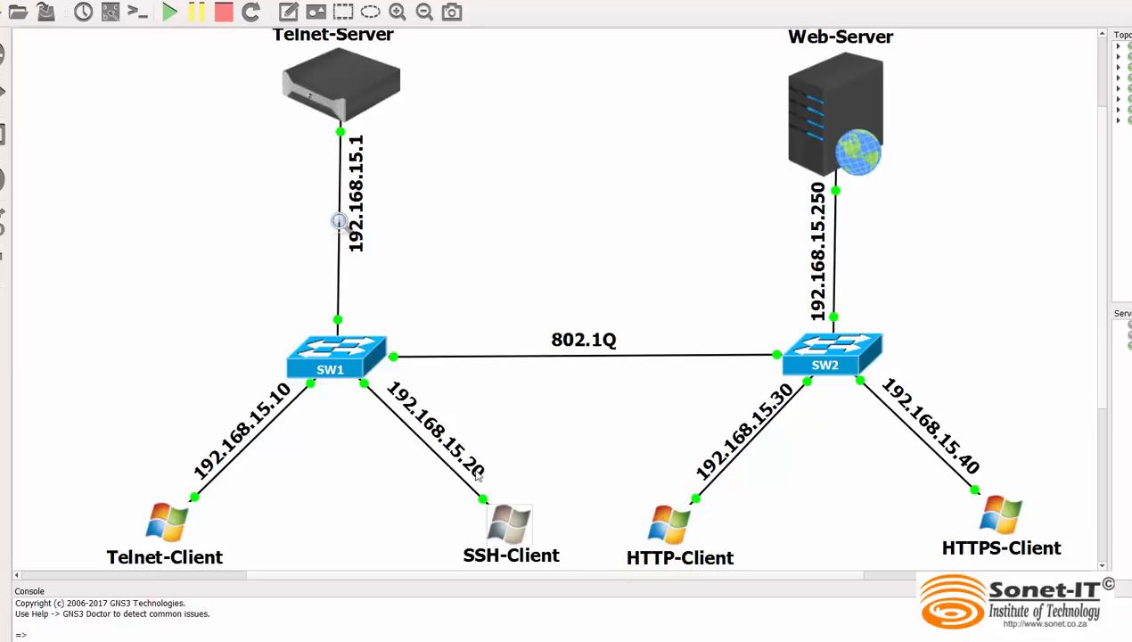
pyautogui.hotkey('alt', 'Tab')
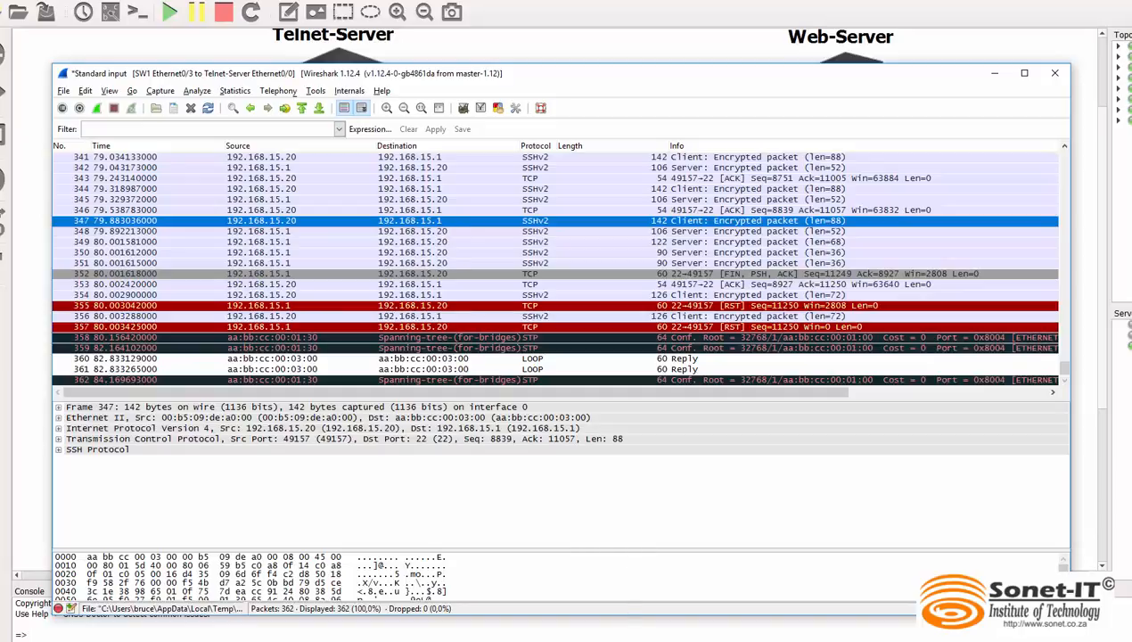
pyautogui.hotkey('alt', 'Tab')
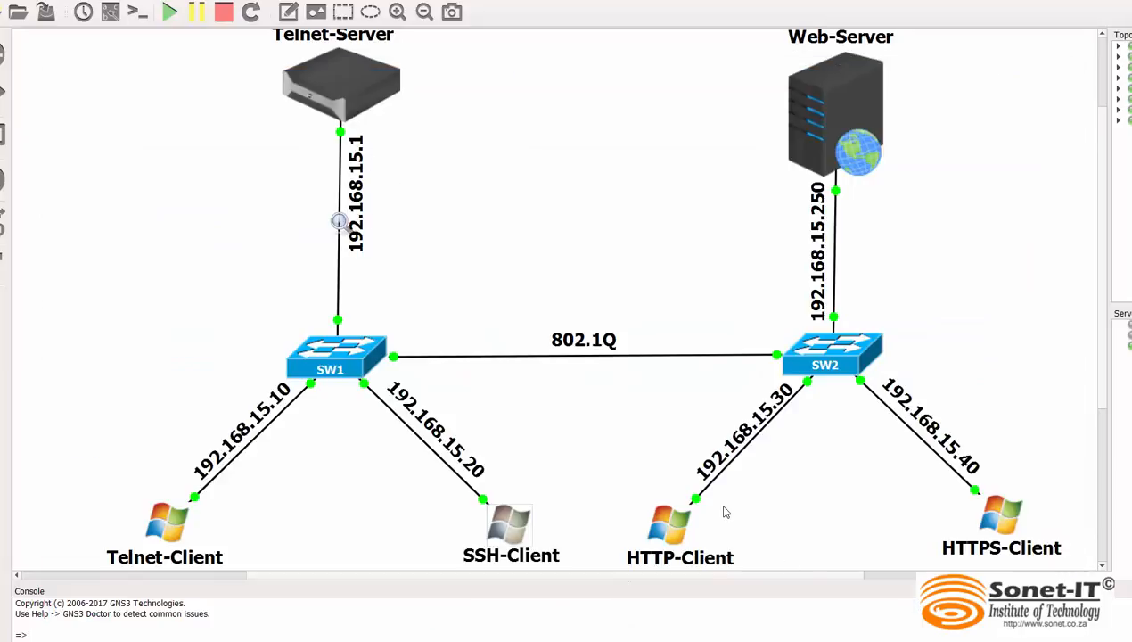
pyautogui.hotkey('alt', 'Tab')
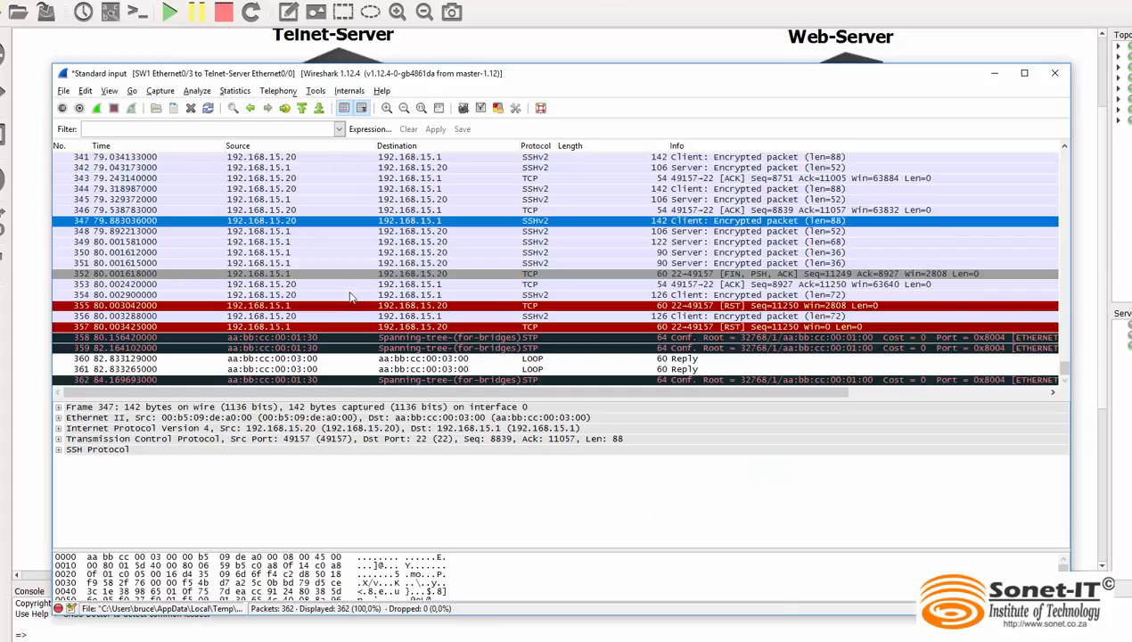
# Follow the TCP stream of the selected SSHv2 packet to view the entire conversation
pyautogui.rightClick(403, 224)
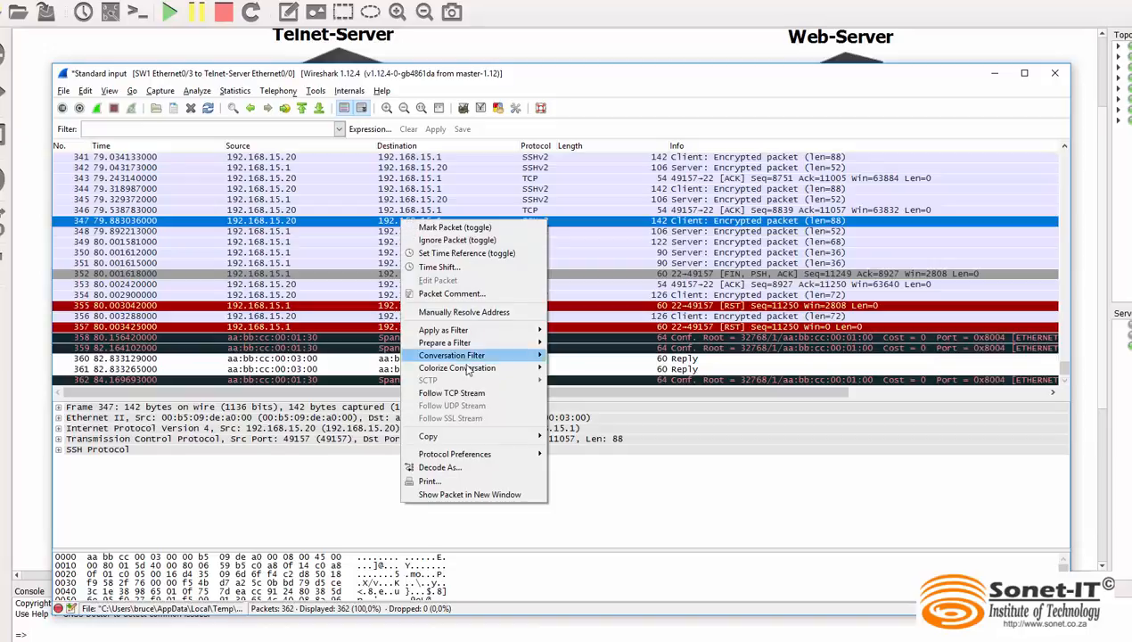
pyautogui.click(452, 393)
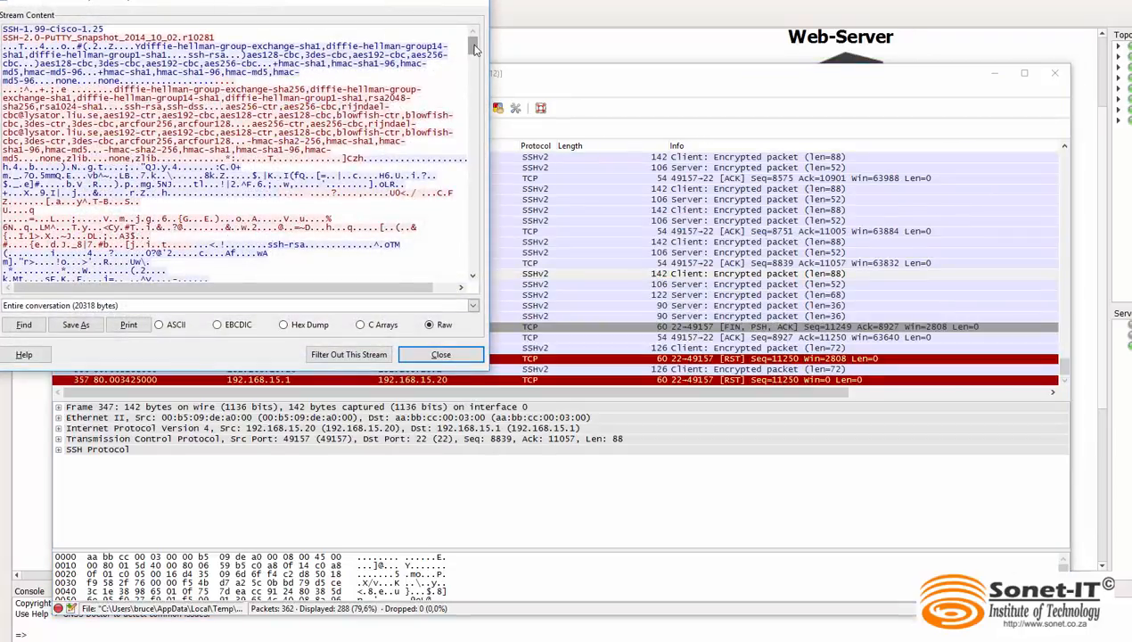
pyautogui.moveTo(473, 46)
pyautogui.mouseDown()
pyautogui.moveTo(488, 167)
pyautogui.moveTo(489, 34)
pyautogui.mouseUp()
# Examine the stream content for the diffie-hellman, aes, hmac and ssh-rsa algorithm names and the data that follows them
pyautogui.moveTo(112, 89); pyautogui.dragTo(194, 85)
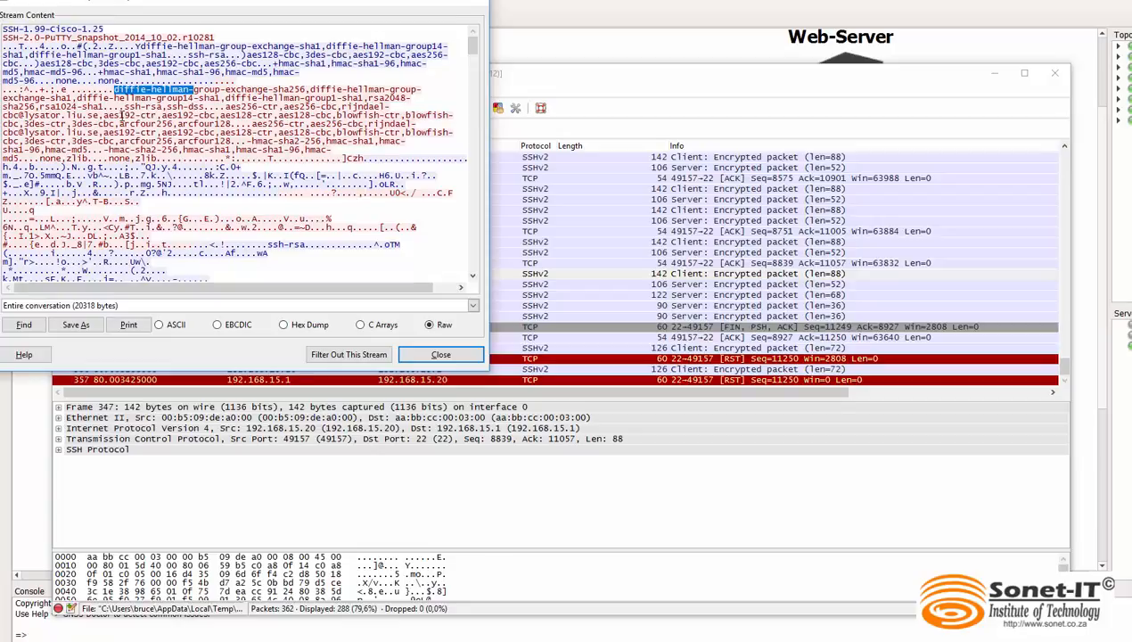
pyautogui.moveTo(119, 115); pyautogui.dragTo(98, 116)
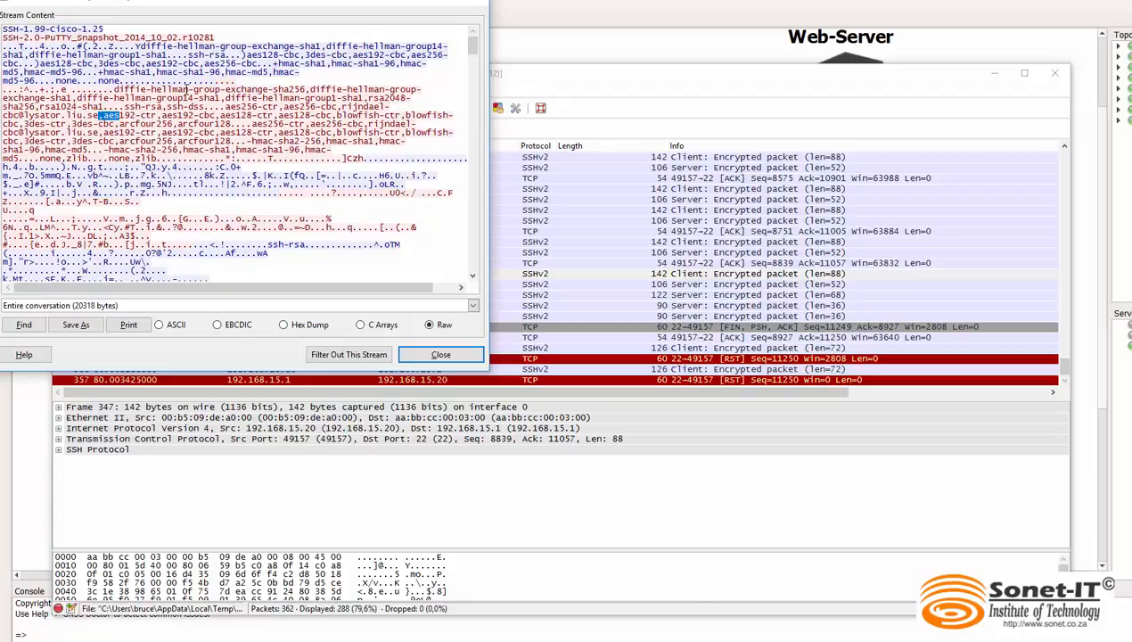
pyautogui.moveTo(189, 89); pyautogui.dragTo(113, 89)
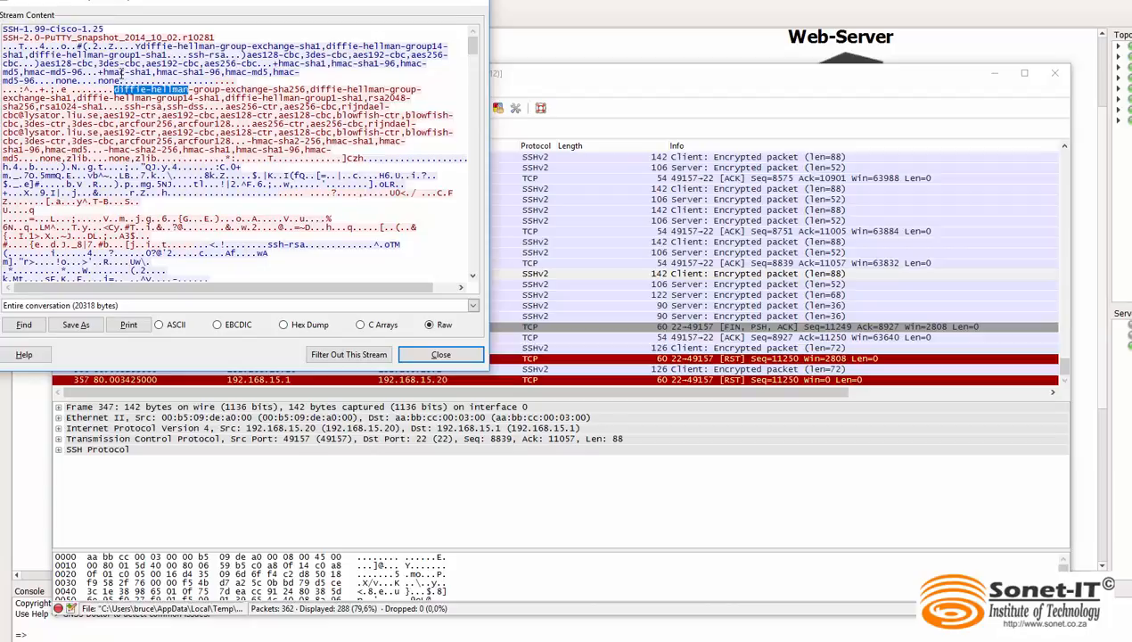
pyautogui.moveTo(124, 70); pyautogui.dragTo(100, 72)
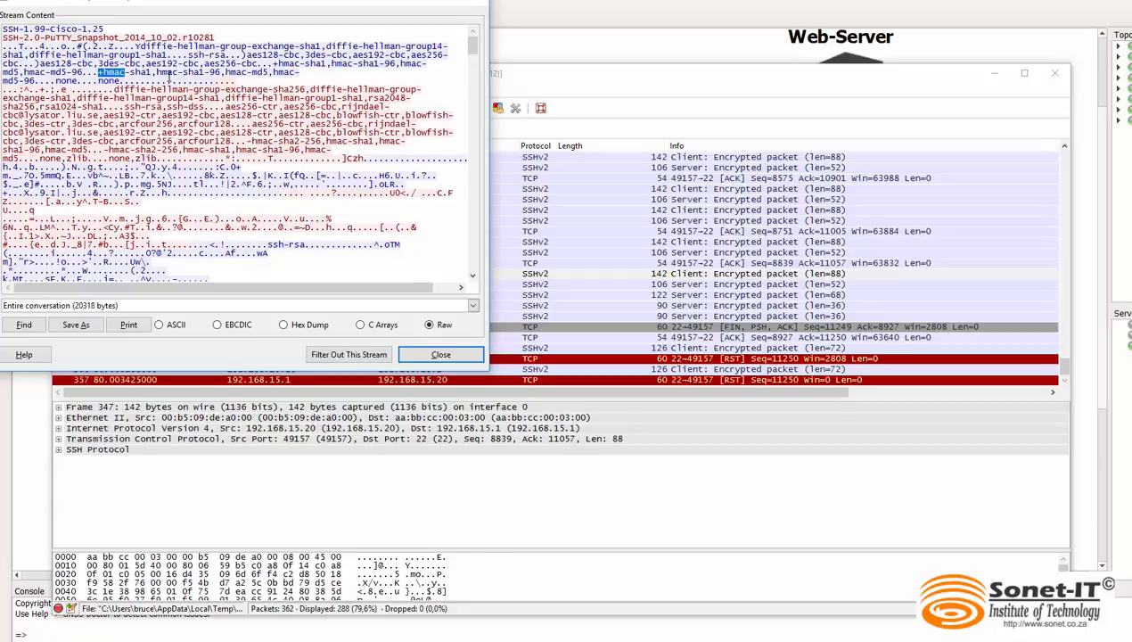
pyautogui.moveTo(228, 54); pyautogui.dragTo(189, 52)
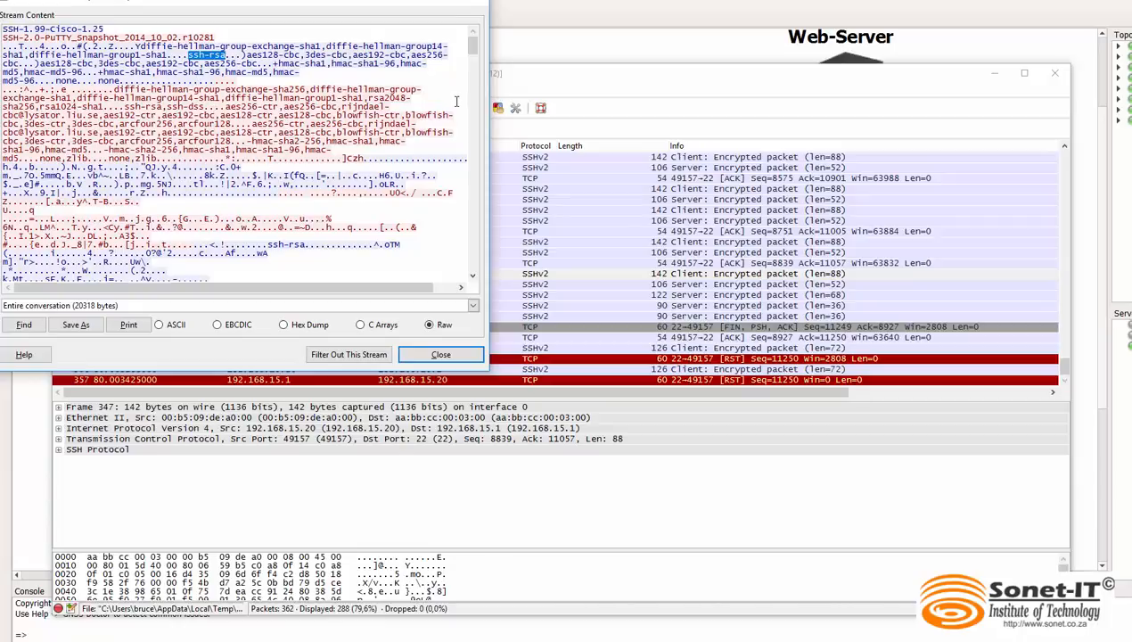
pyautogui.moveTo(472, 46)
pyautogui.mouseDown()
pyautogui.moveTo(503, 276)
pyautogui.moveTo(472, 129)
pyautogui.moveTo(486, 49)
pyautogui.mouseUp()
pyautogui.moveTo(473, 46)
pyautogui.mouseDown()
pyautogui.moveTo(463, 124)
pyautogui.moveTo(474, 265)
pyautogui.moveTo(459, 34)
pyautogui.mouseUp()
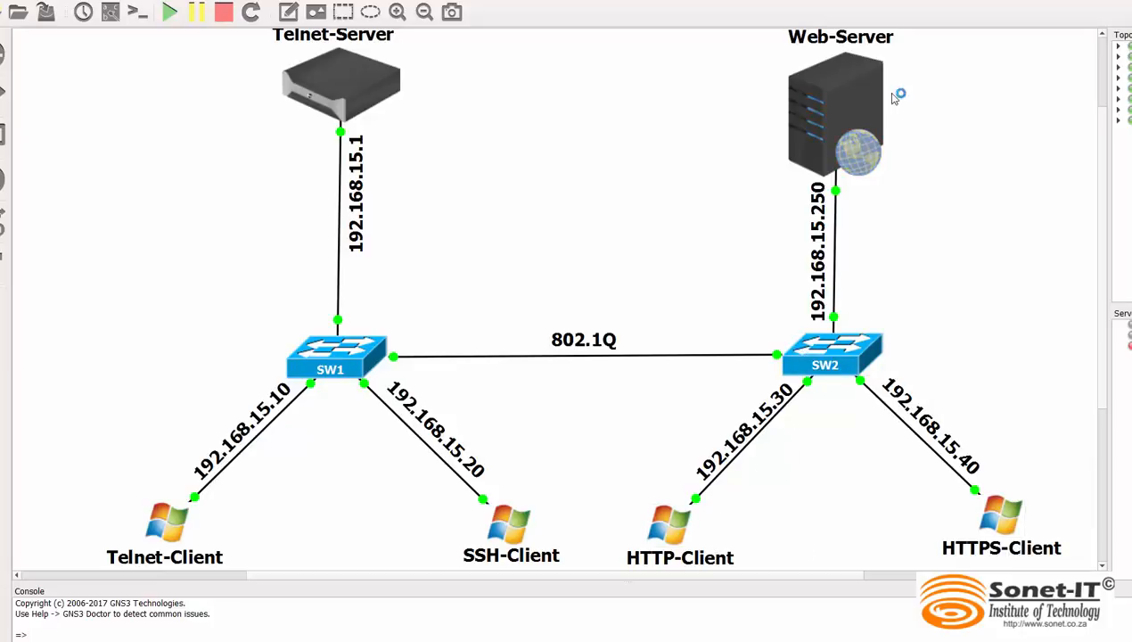
# Start a packet capture on the SW2-to-Web-Server link at SW2 port Ethernet0/3 and check the live capture in Wireshark
pyautogui.rightClick(836, 285)
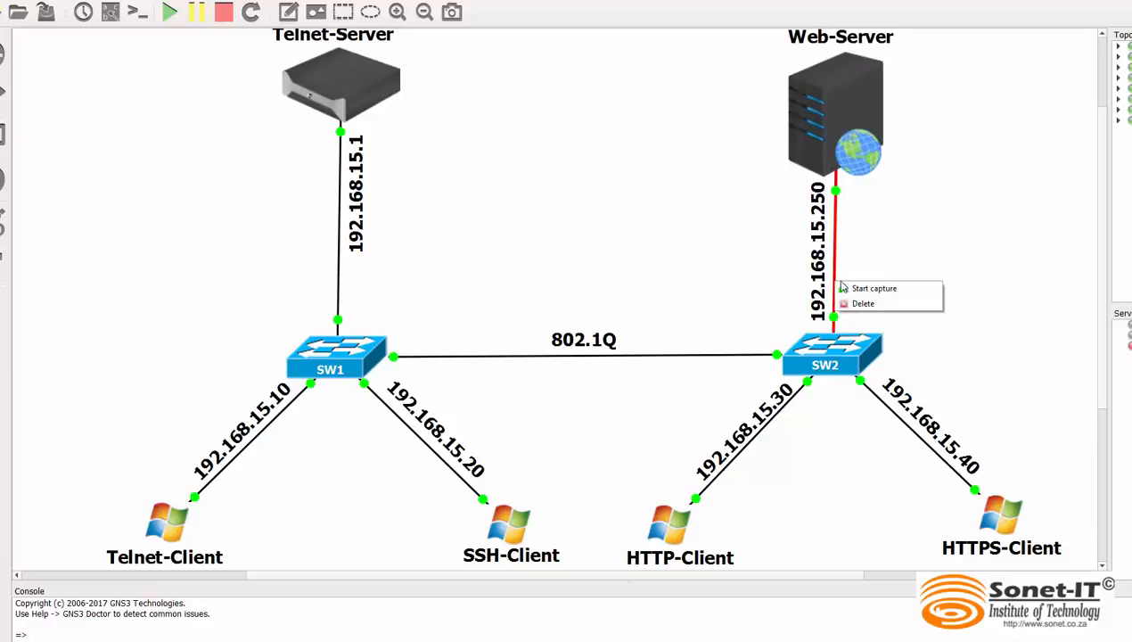
pyautogui.click(872, 288)
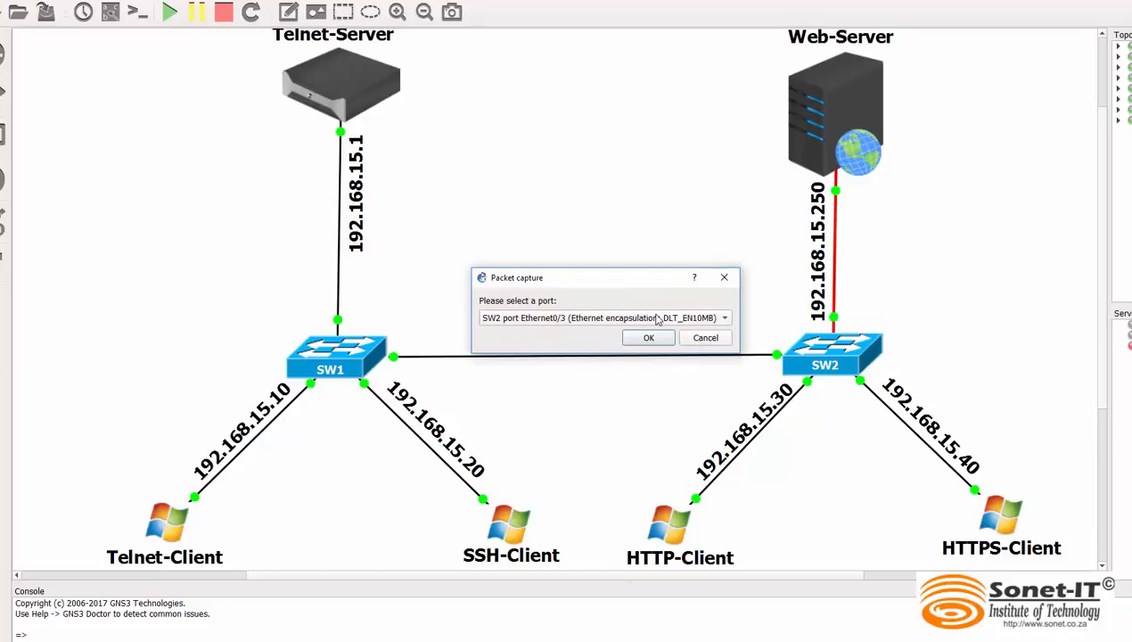
pyautogui.click(648, 338)
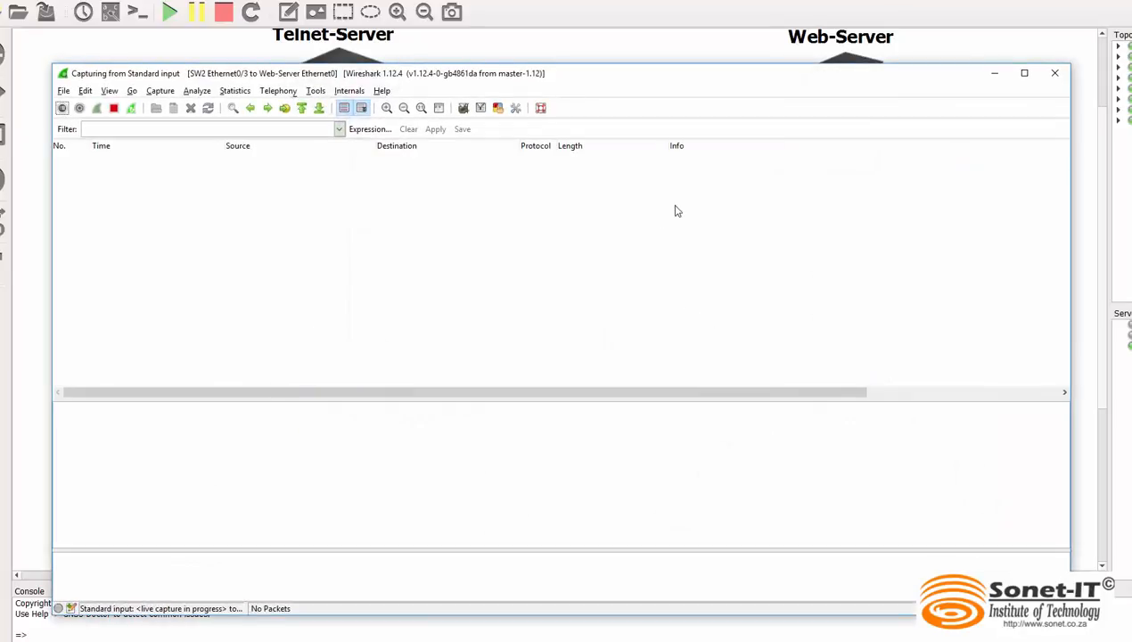
pyautogui.click(995, 79)
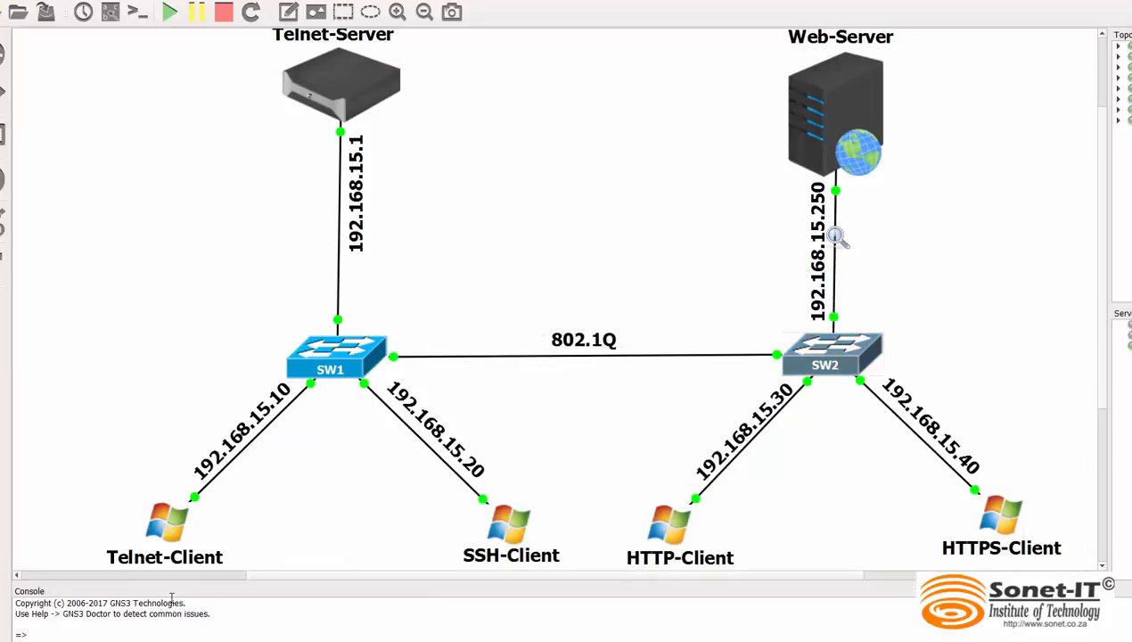
pyautogui.click(880, 640)
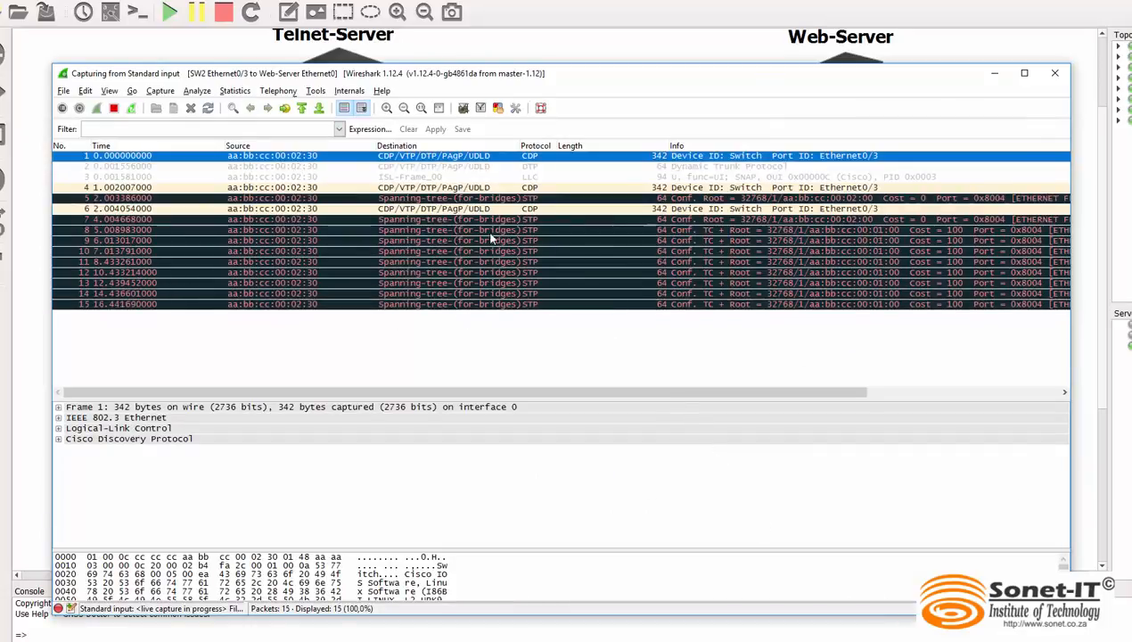
pyautogui.click(996, 75)
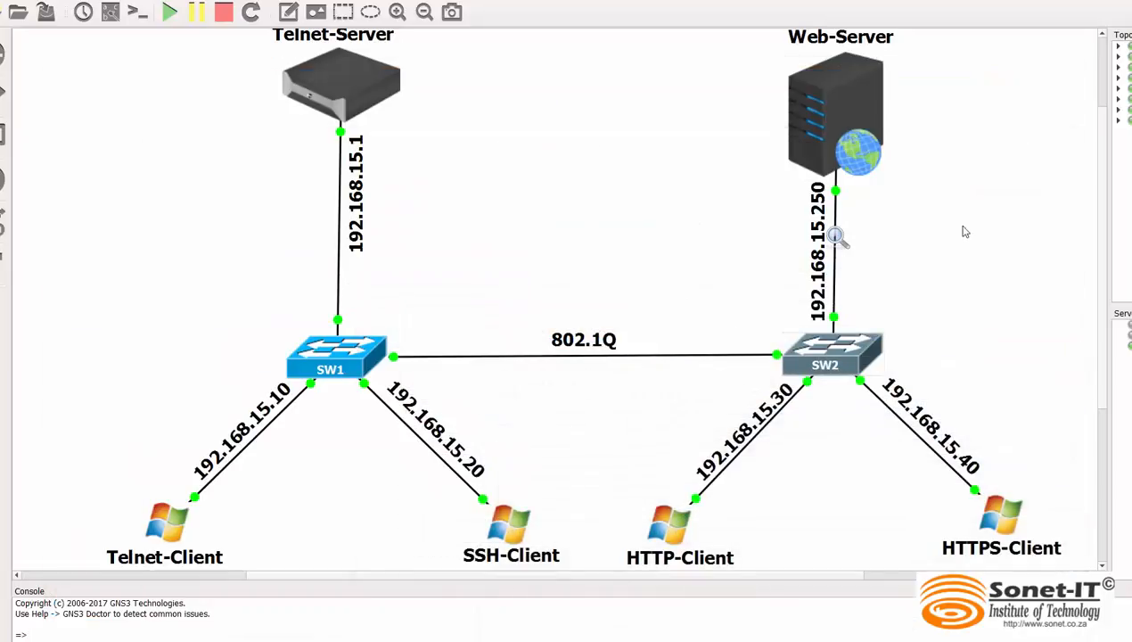
# Open the HTTP-Client machine's console, log in with the account password and dismiss the Windows activation notice
pyautogui.doubleClick(671, 527)
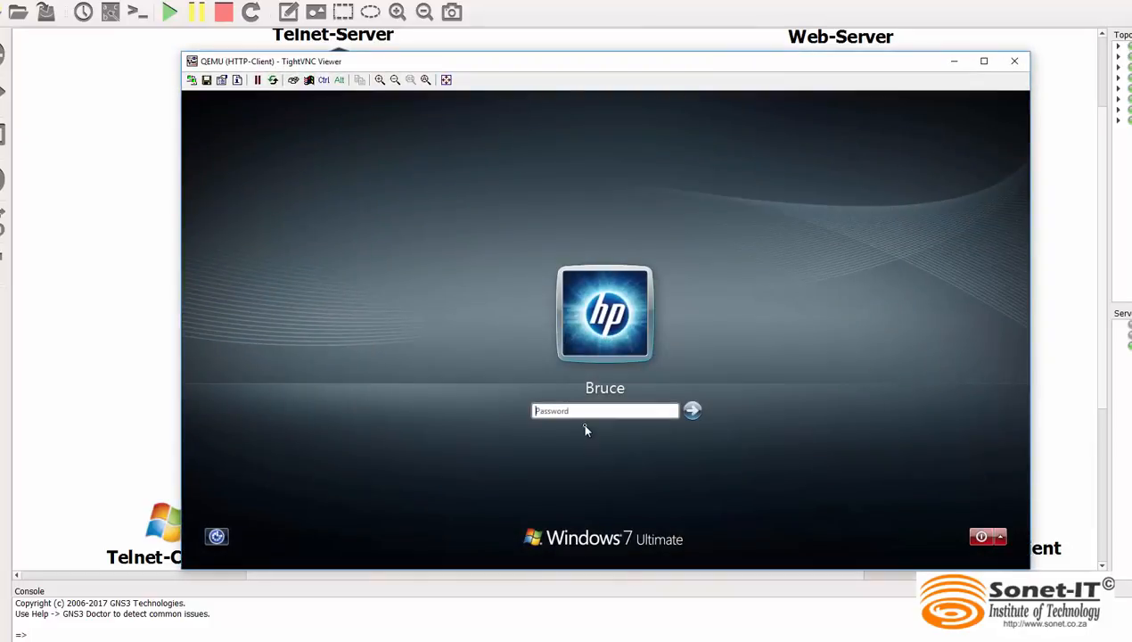
pyautogui.write('••••••')
pyautogui.press('Return')
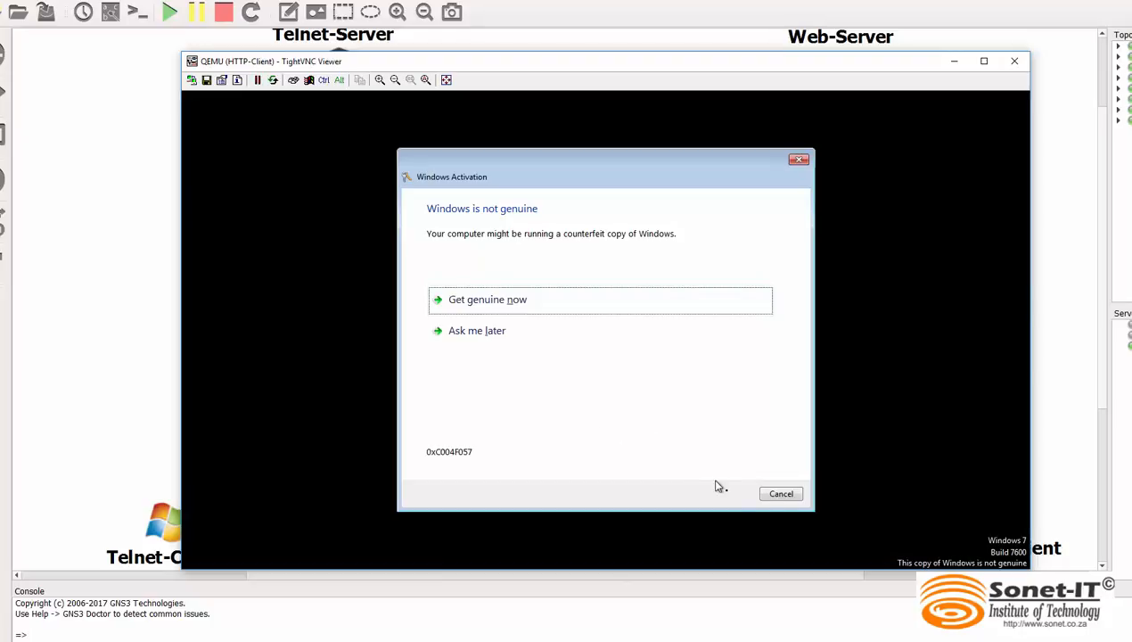
pyautogui.click(781, 493)
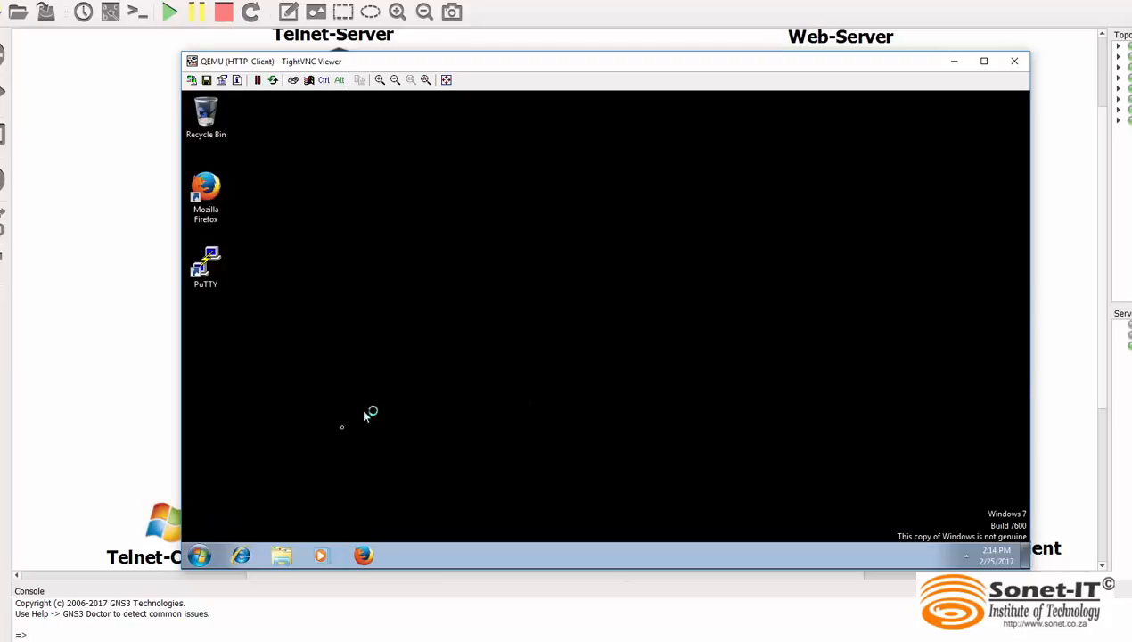
pyautogui.click(364, 555)
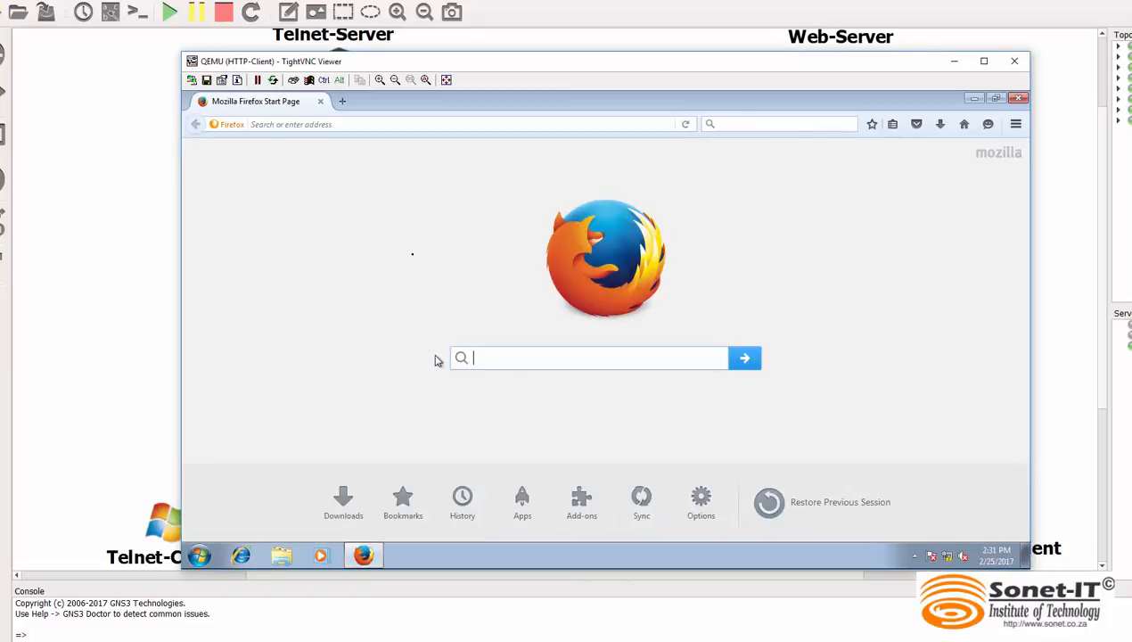
pyautogui.click(324, 123)
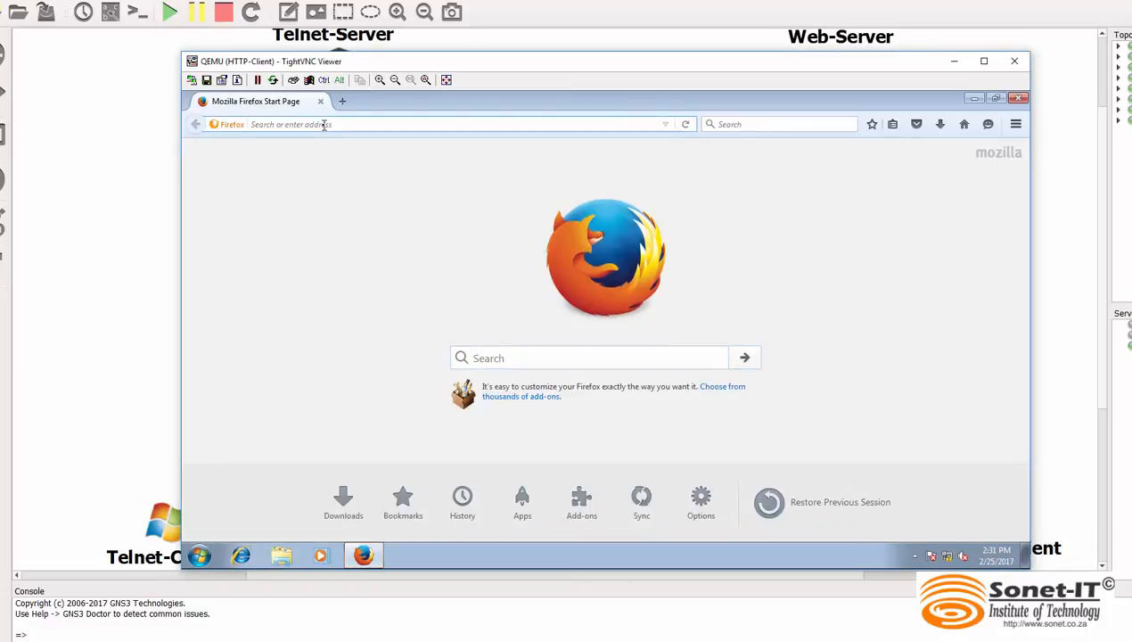
pyautogui.write('htt')
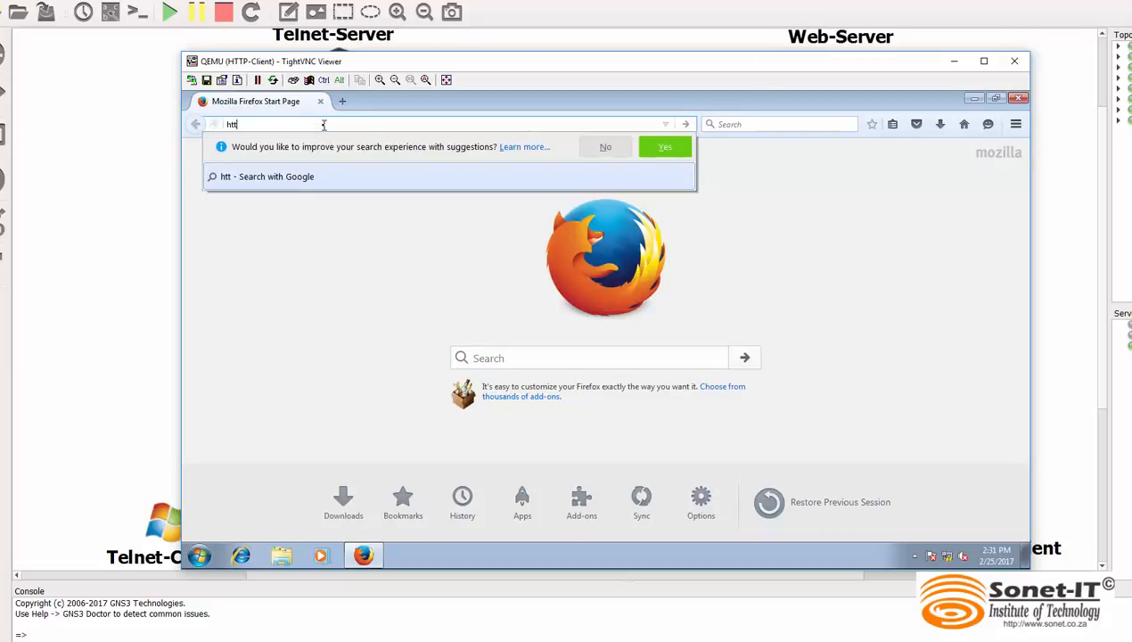
pyautogui.write('p://')
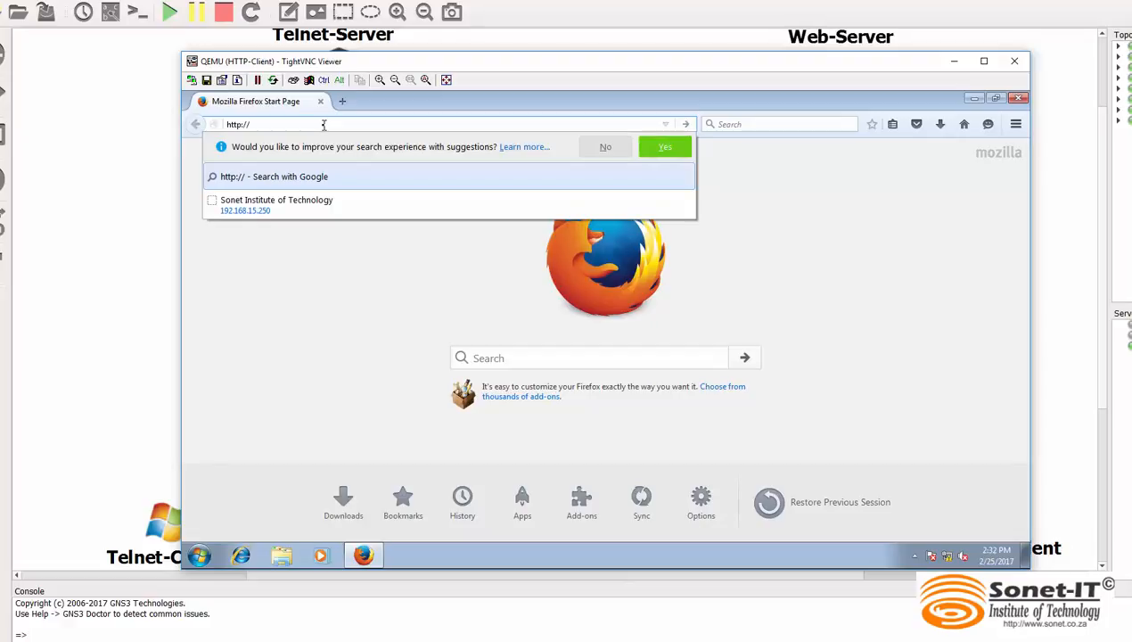
pyautogui.write('192.168.15.250/')
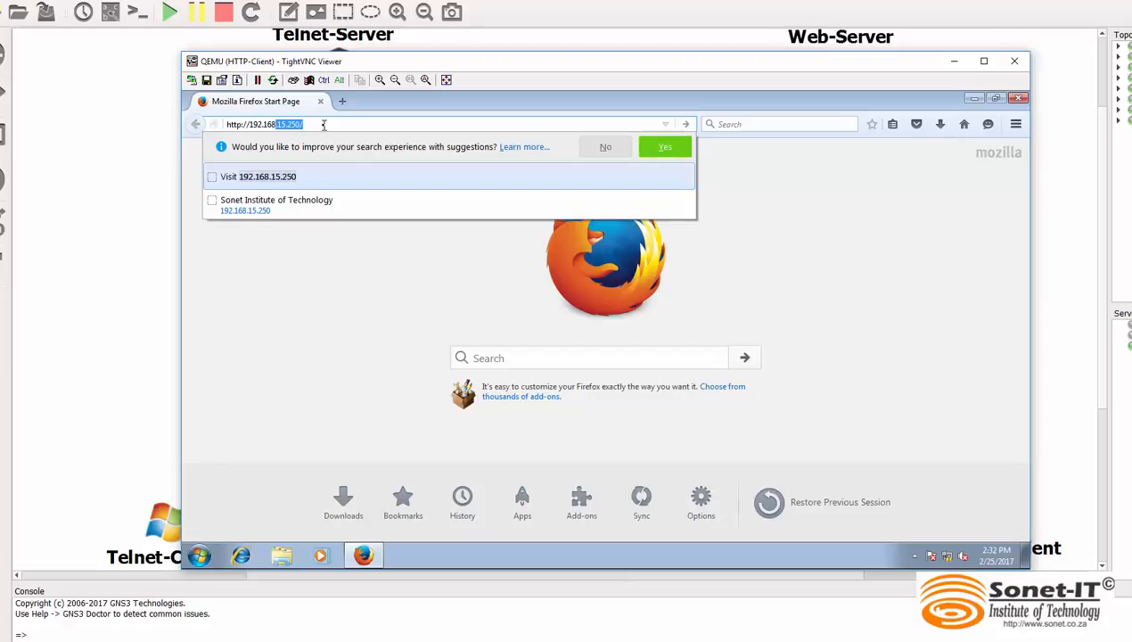
pyautogui.press('Return')
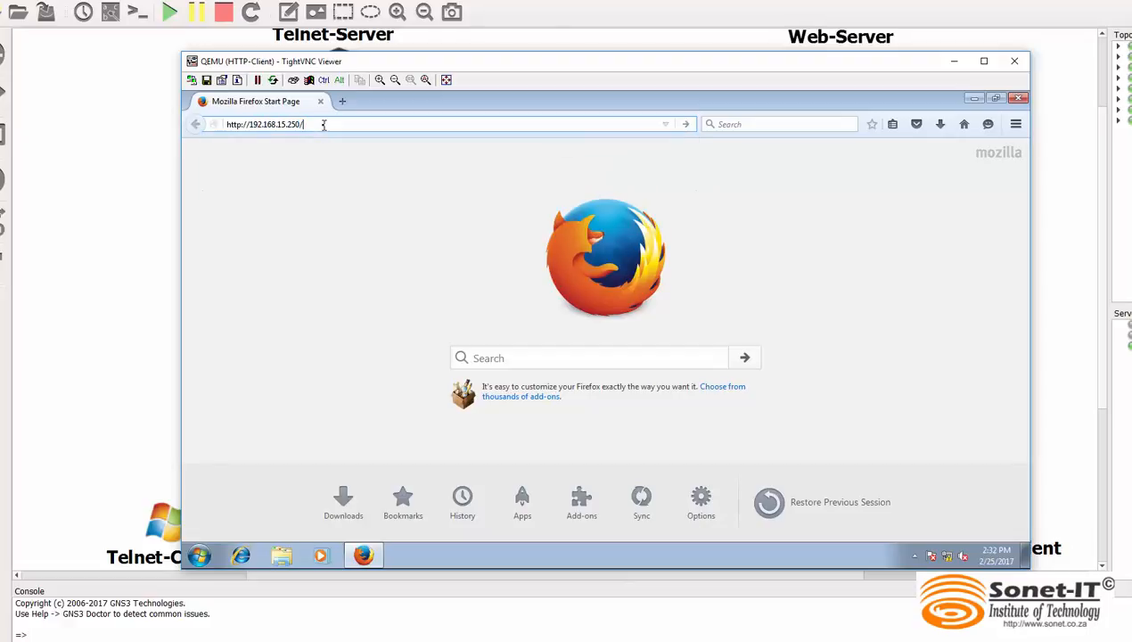
pyautogui.write('secret')
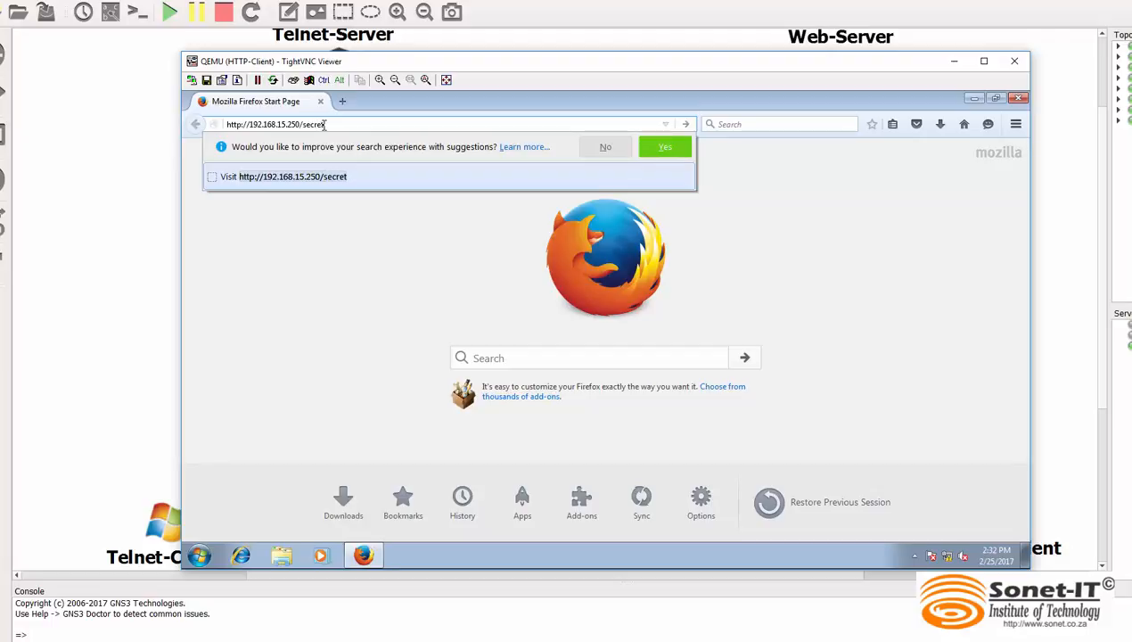
pyautogui.press('Return')
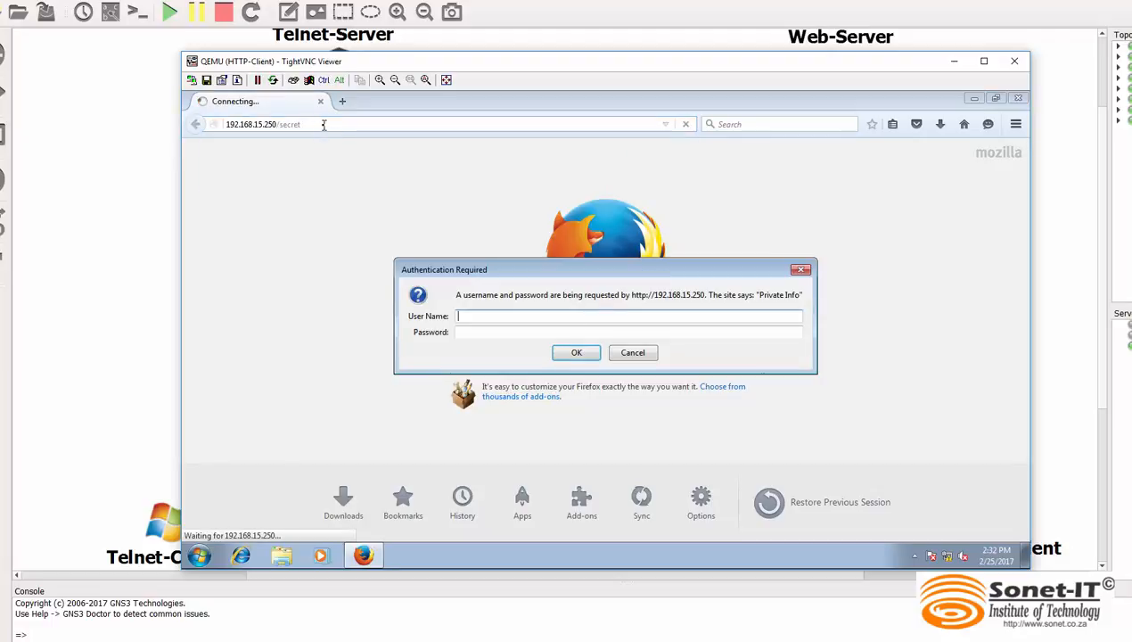
pyautogui.click(469, 315)
pyautogui.write('lisa')
pyautogui.click(465, 330)
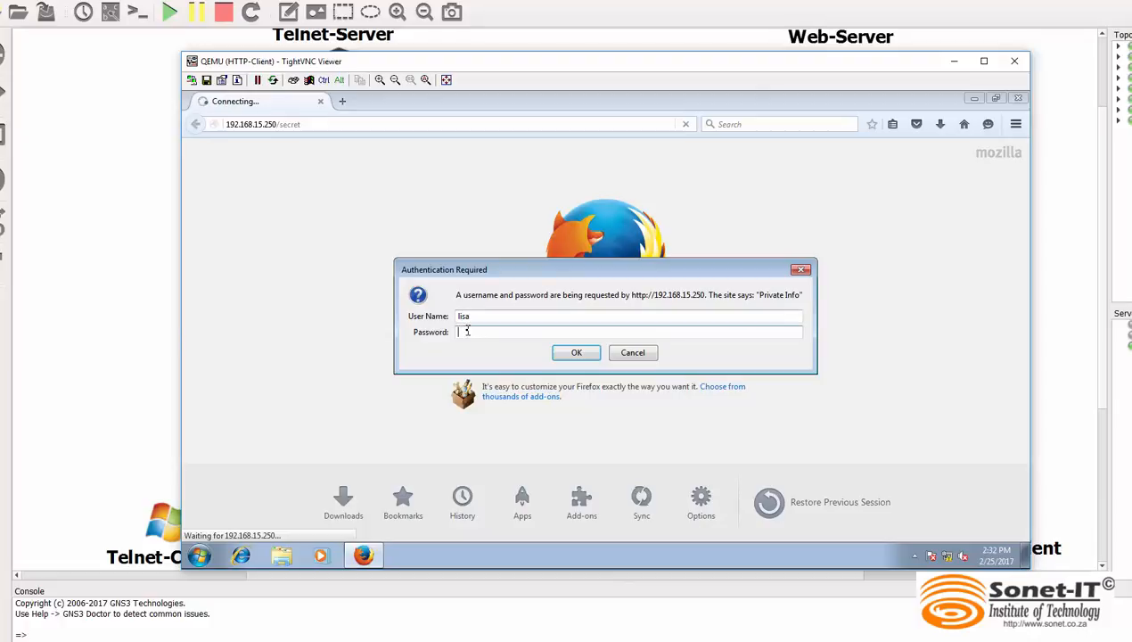
pyautogui.write('••••••')
pyautogui.press('Return')
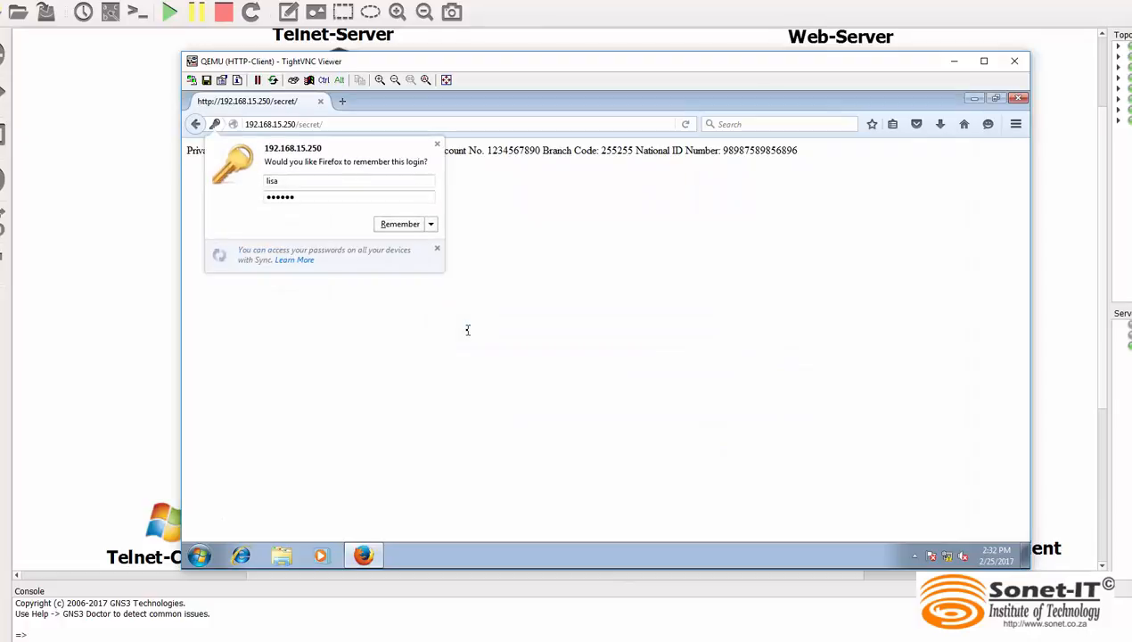
pyautogui.click(437, 145)
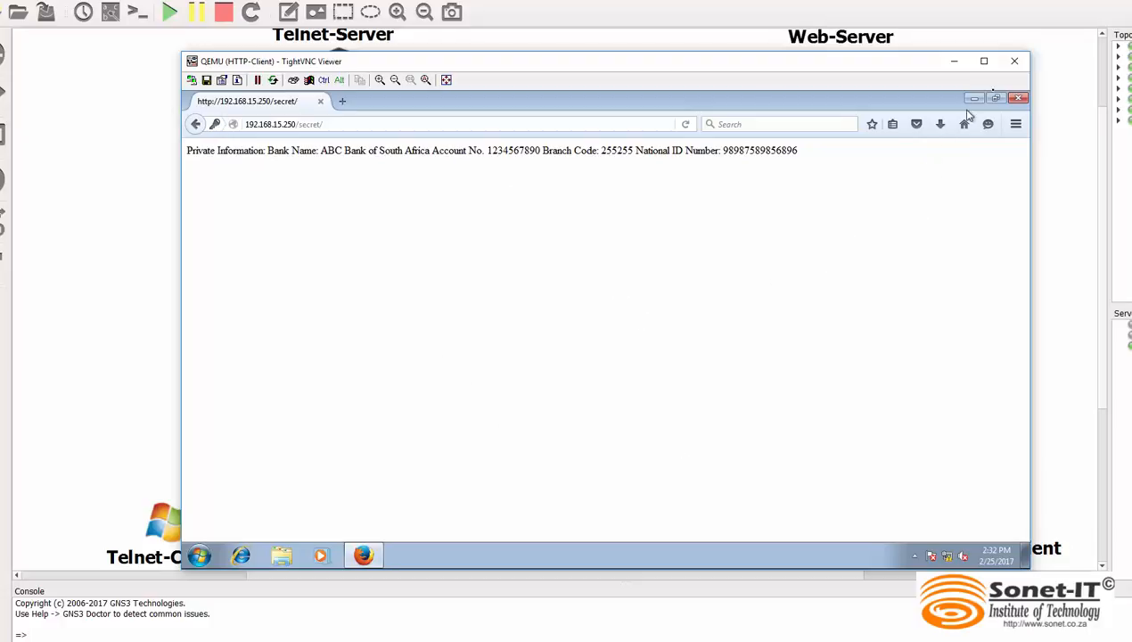
# Close Firefox and the HTTP-Client console, and stop the Wireshark capture on the SW2-to-Web-Server link
pyautogui.click(1018, 98)
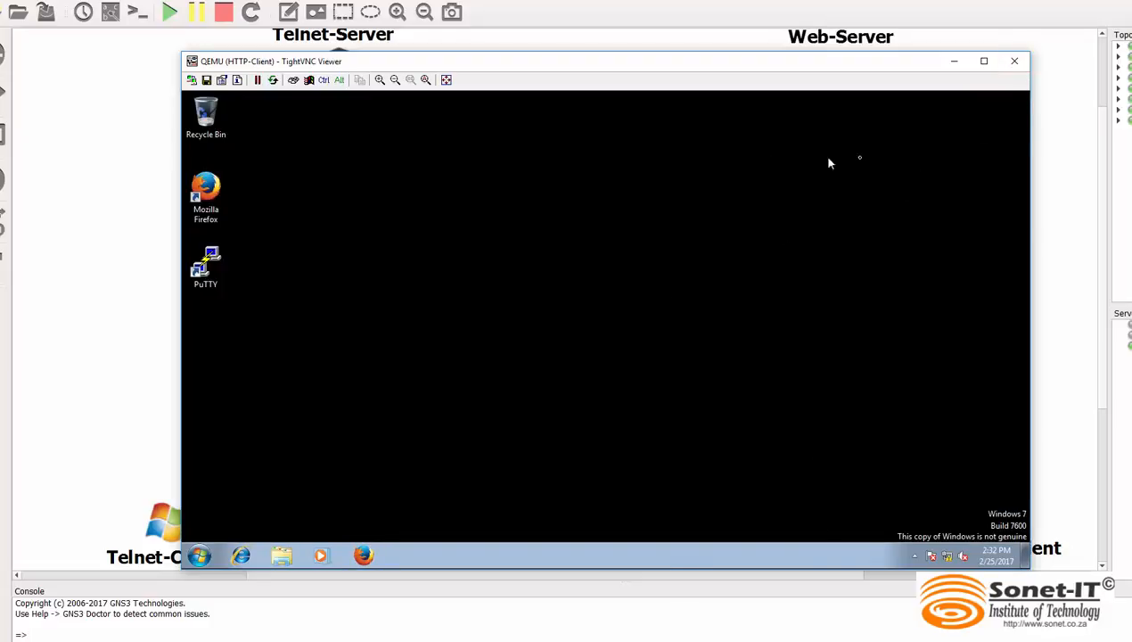
pyautogui.click(1014, 61)
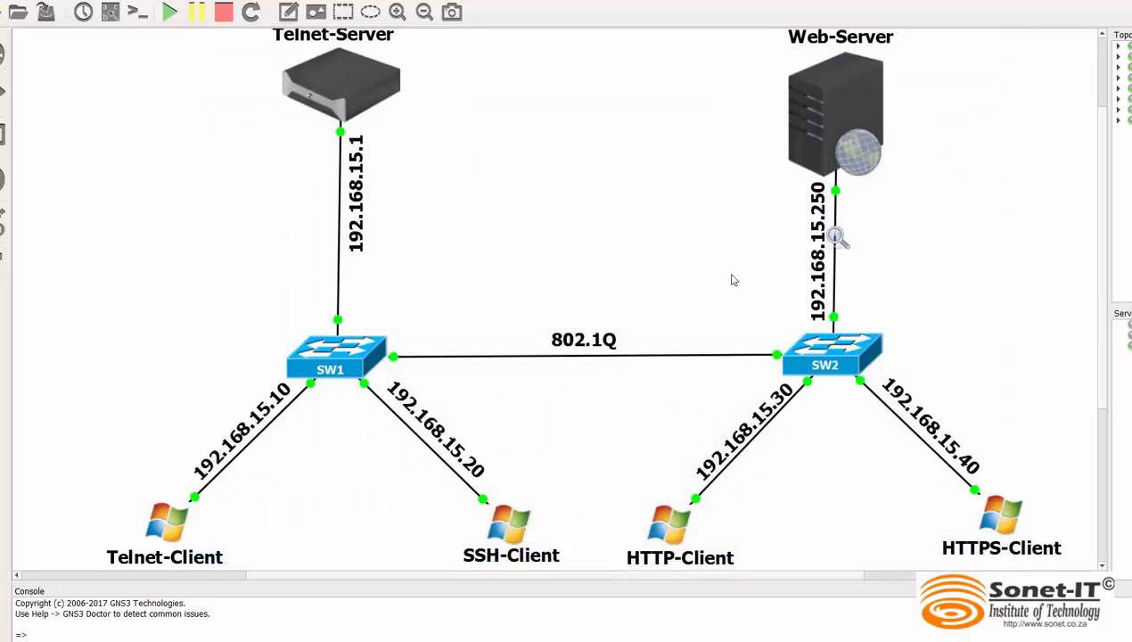
pyautogui.click(792, 639)
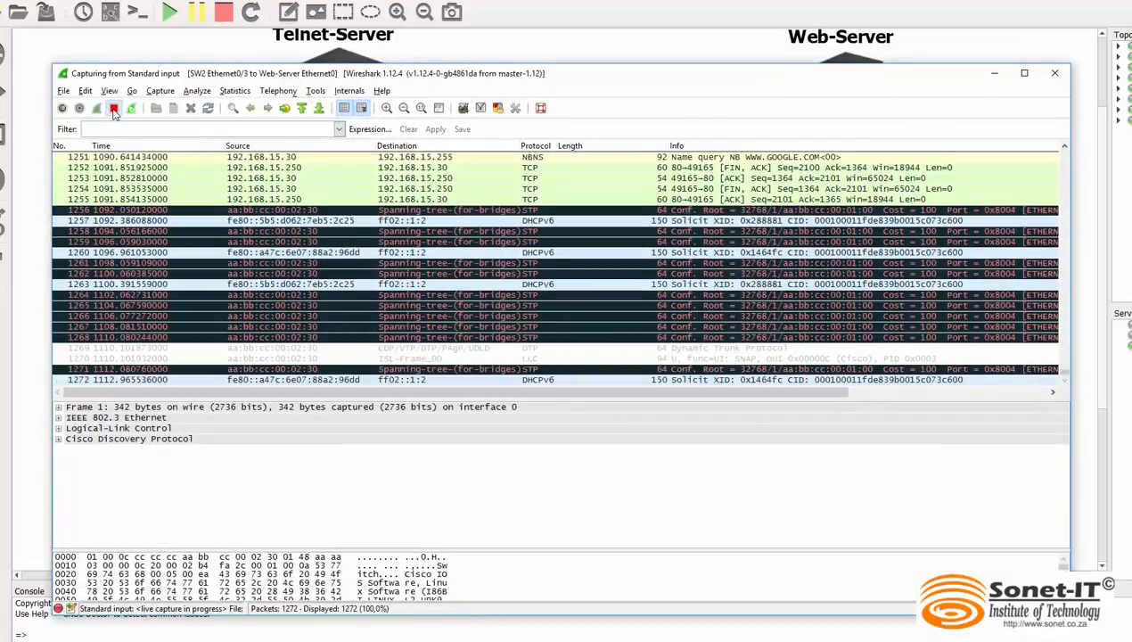
pyautogui.click(113, 108)
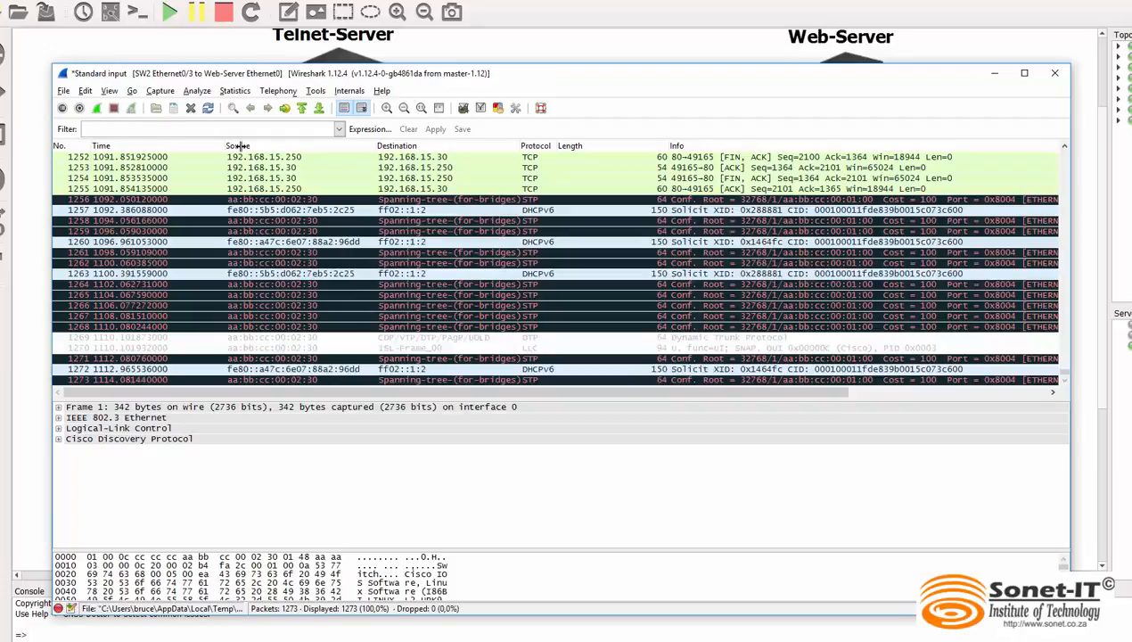
# Find the HTTP packets between 192.168.15.30 and 192.168.15.250 and follow the TCP stream of the first GET /favicon.ico request
pyautogui.click(445, 192)
pyautogui.scroll(1, 452, 206)
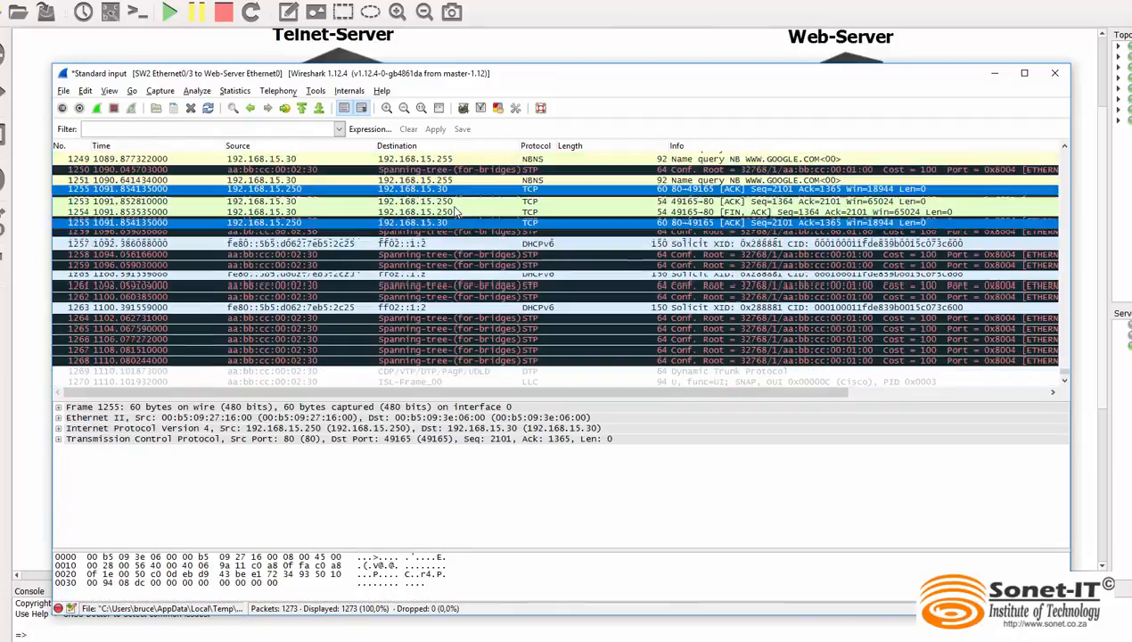
pyautogui.scroll(1, 457, 214)
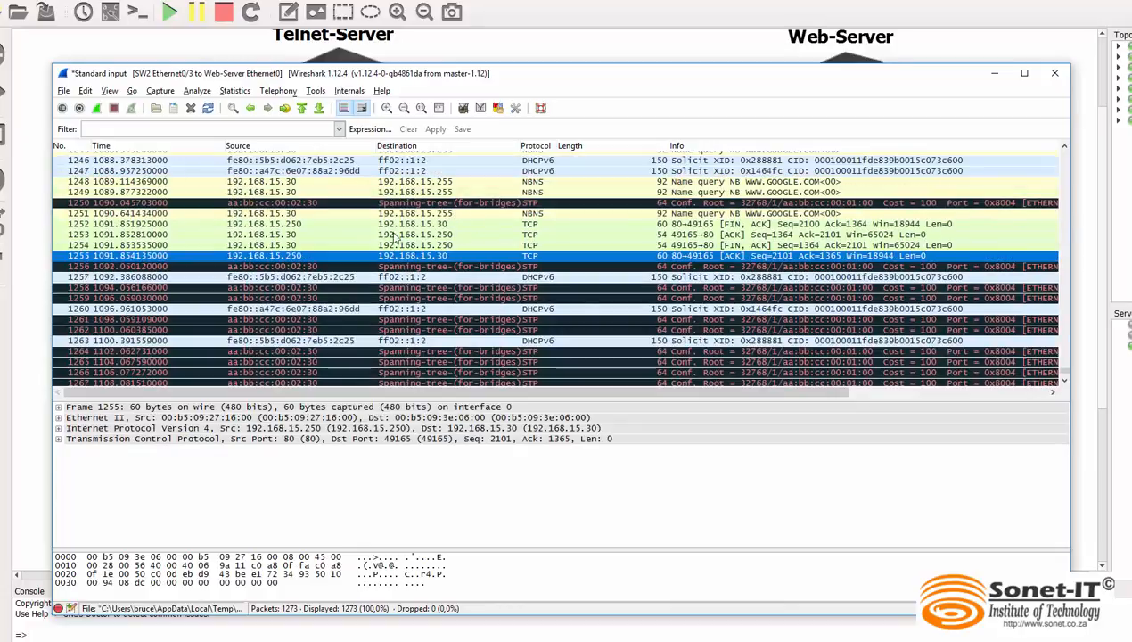
pyautogui.click(292, 216)
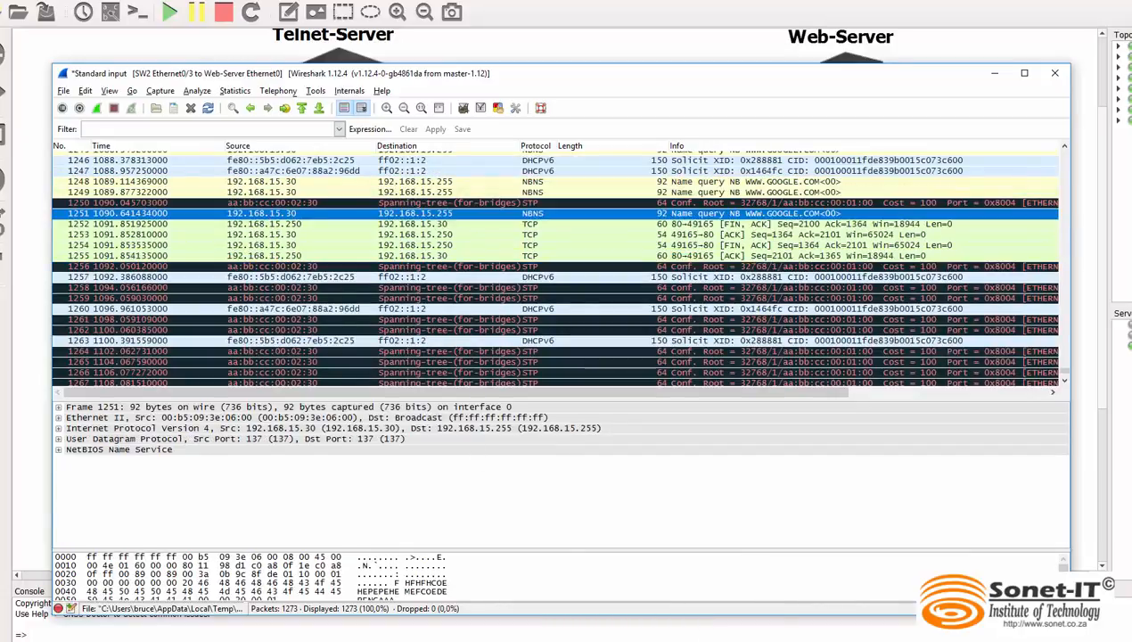
pyautogui.click(627, 640)
pyautogui.click(297, 234)
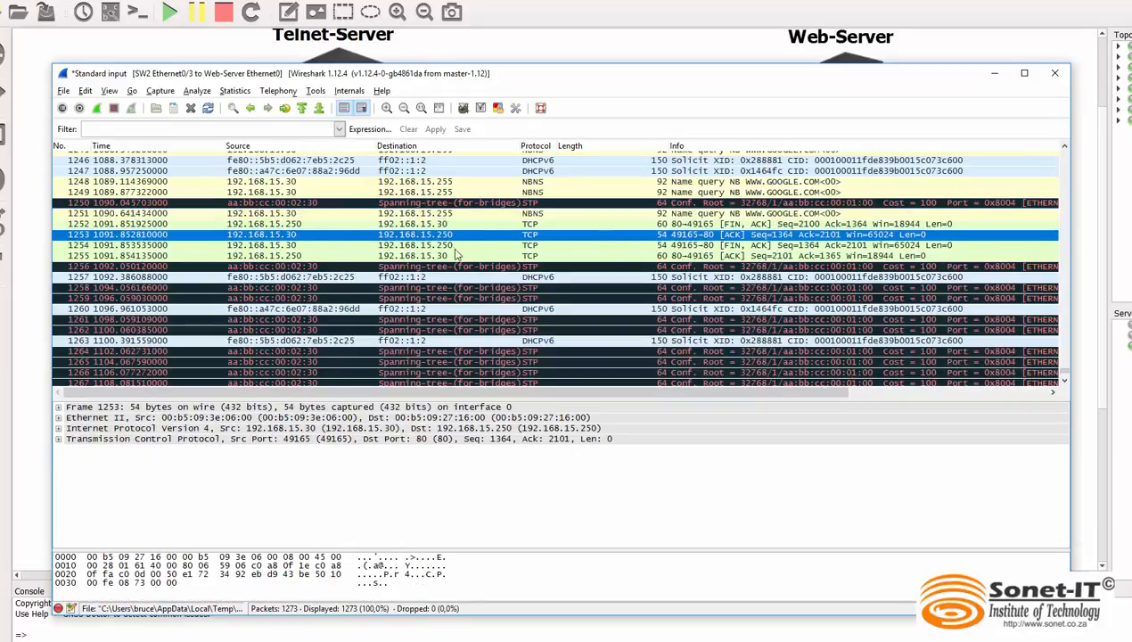
pyautogui.scroll(1, 457, 254)
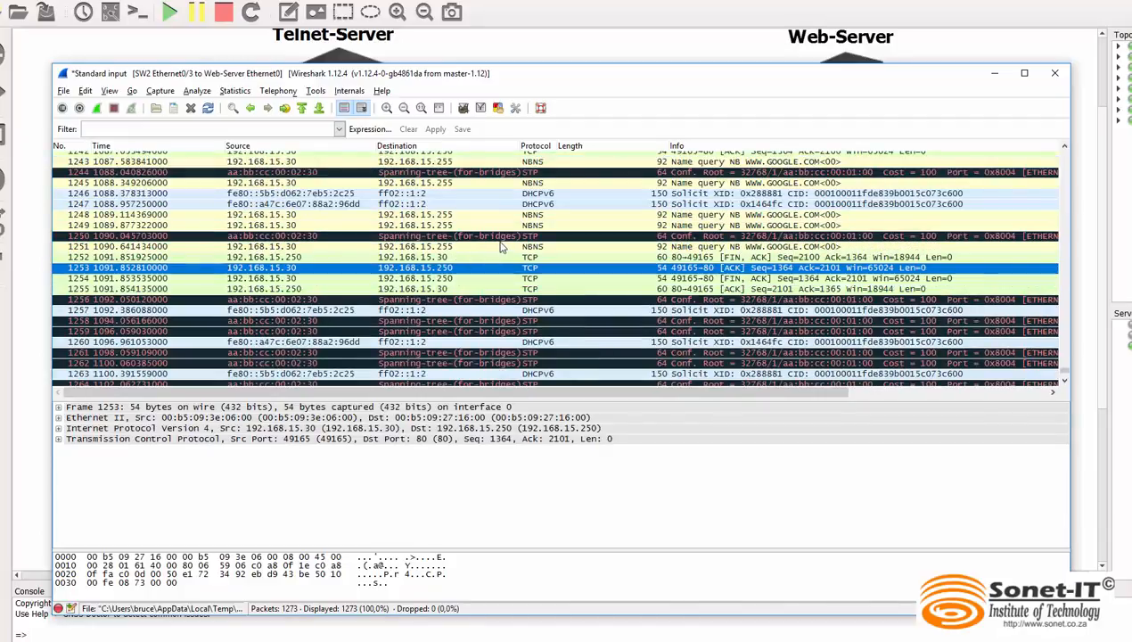
pyautogui.scroll(3, 502, 247)
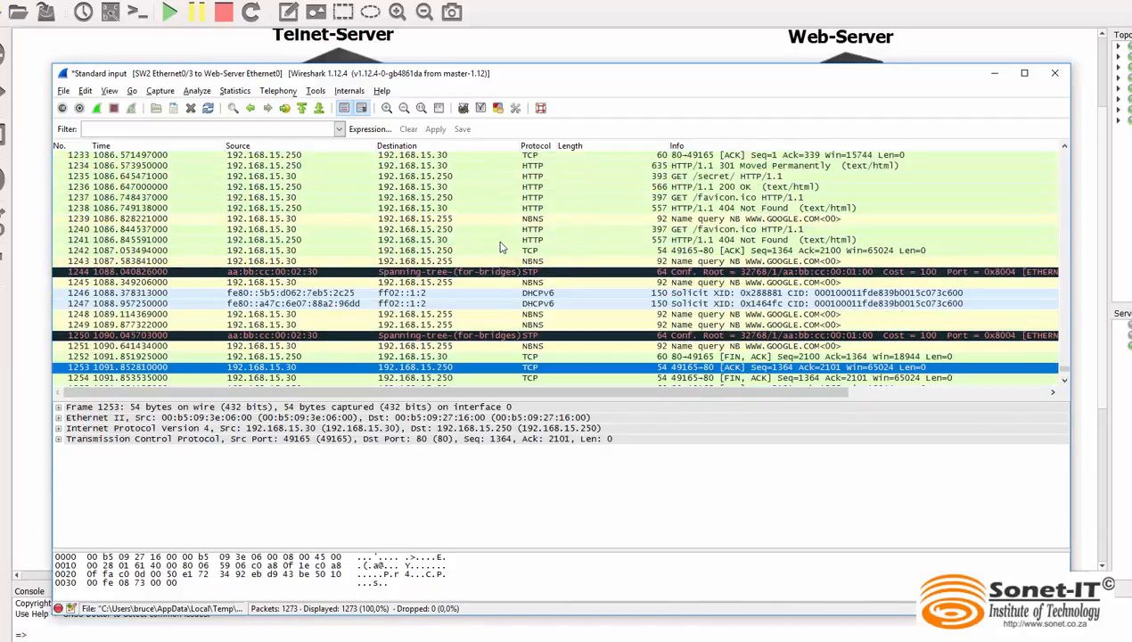
pyautogui.click(486, 198)
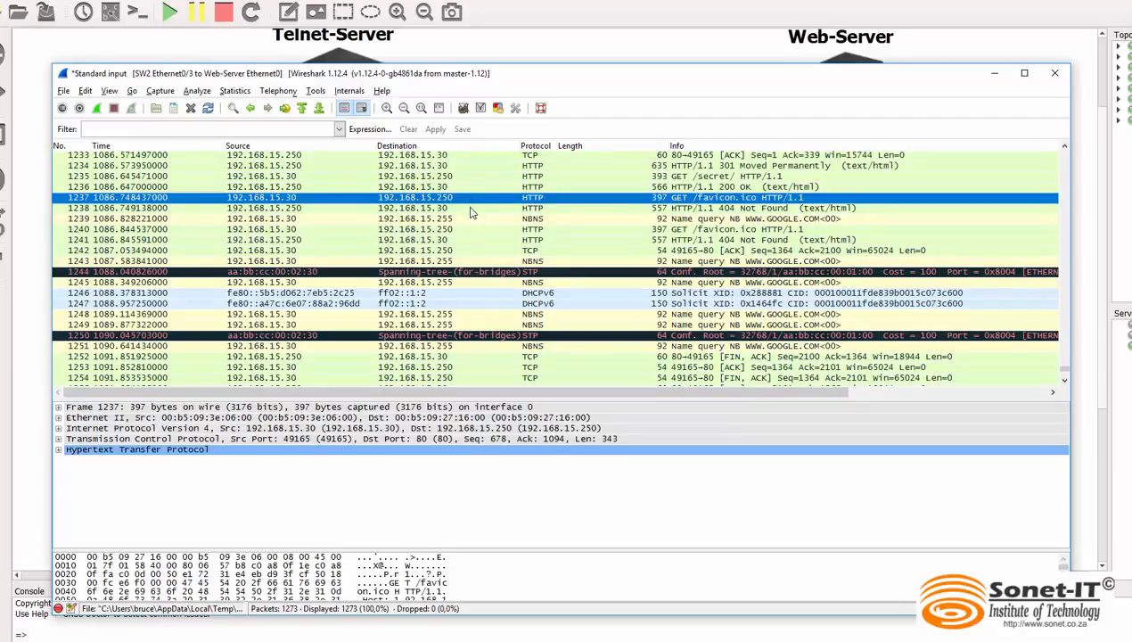
pyautogui.rightClick(321, 201)
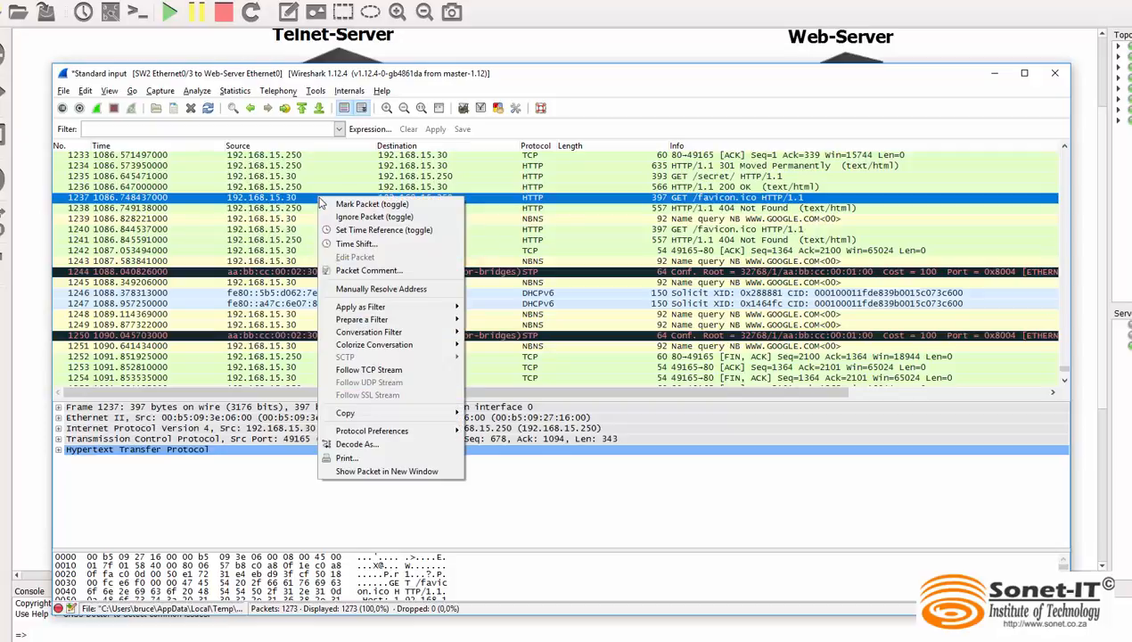
pyautogui.click(419, 372)
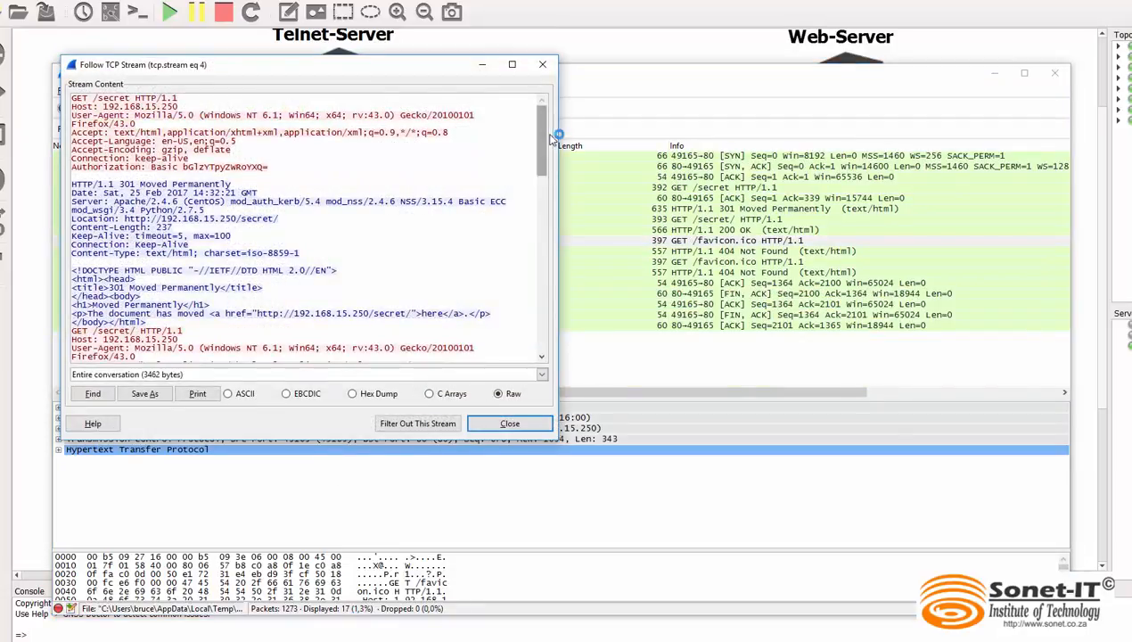
# Examine the HTTP stream content for the requested secret page, highlighting its full URL in the 301 redirect response
pyautogui.moveTo(541, 142); pyautogui.dragTo(565, 323)
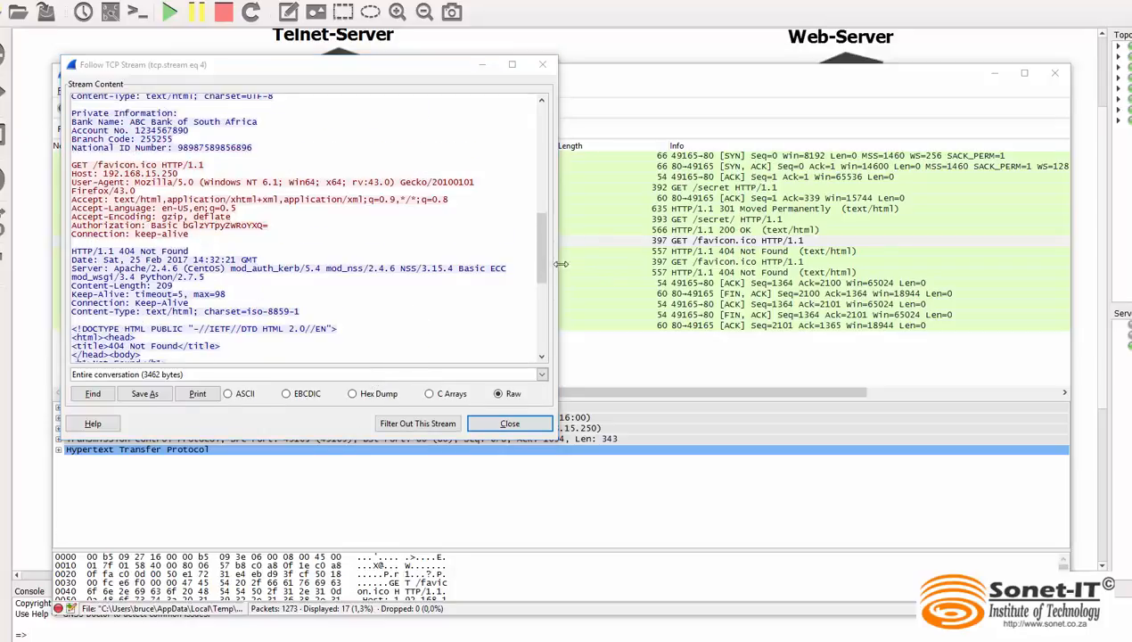
pyautogui.moveTo(542, 265); pyautogui.dragTo(543, 232)
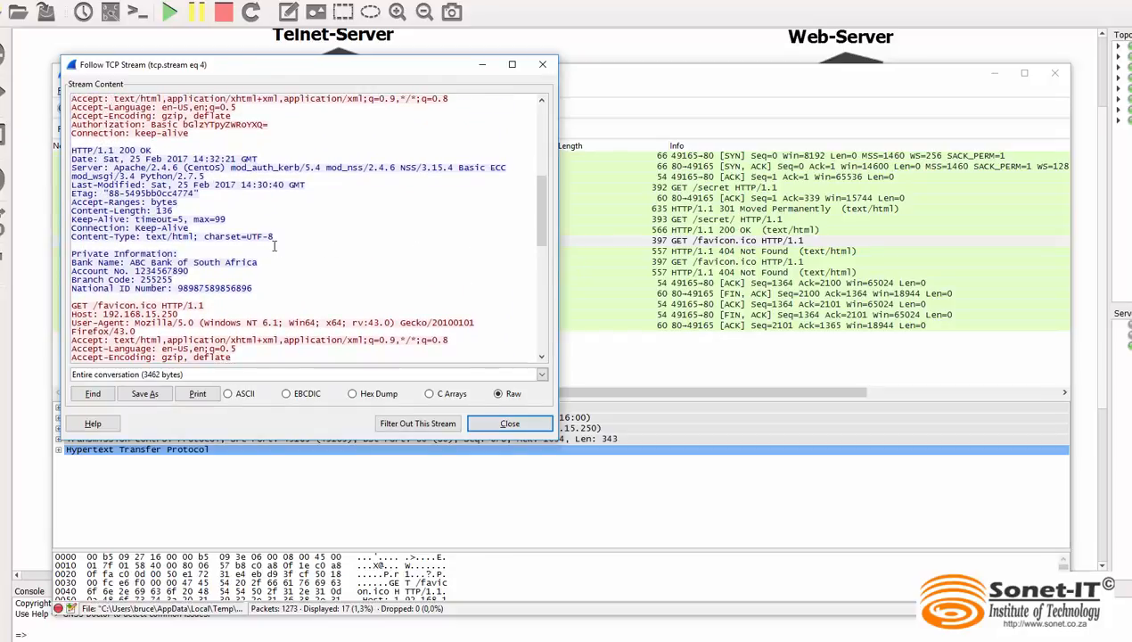
pyautogui.moveTo(546, 228); pyautogui.dragTo(554, 197)
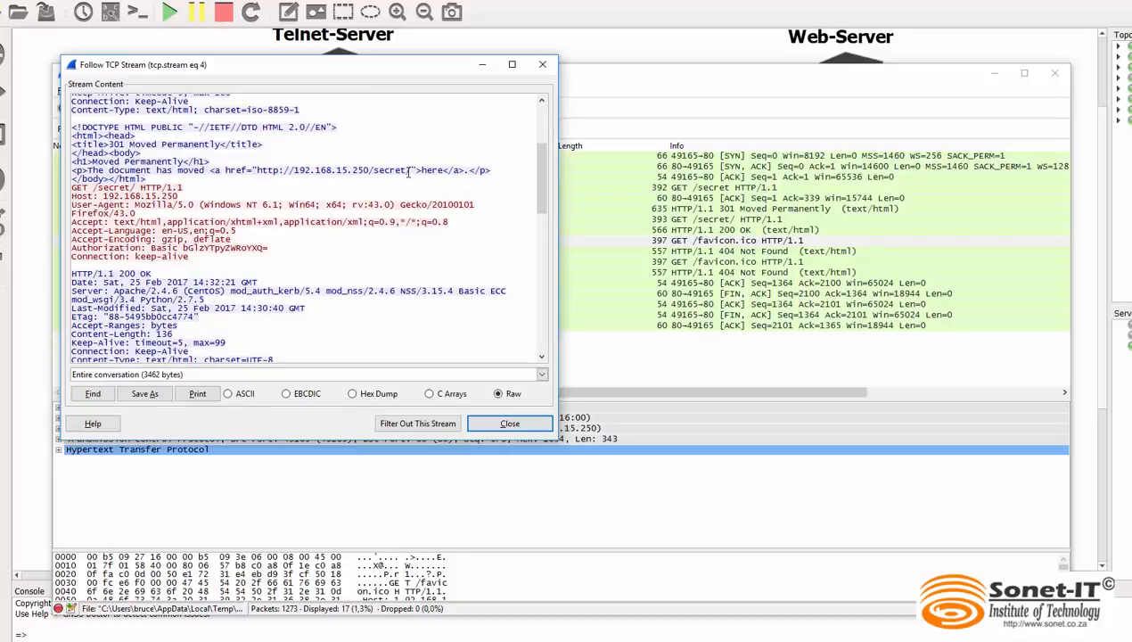
pyautogui.moveTo(403, 170); pyautogui.dragTo(292, 168)
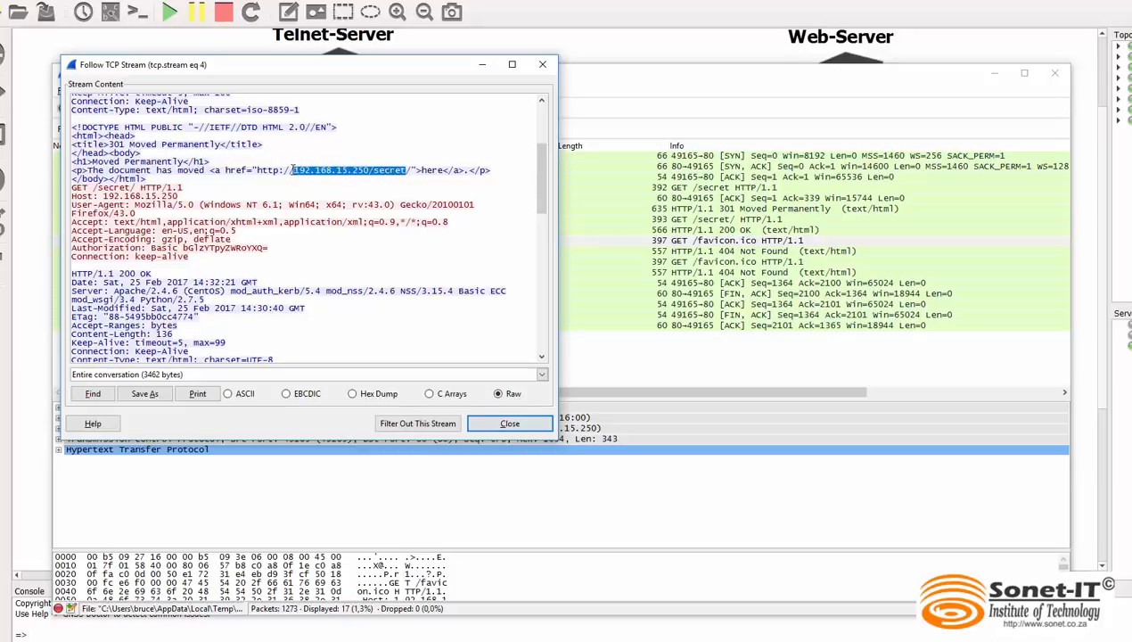
pyautogui.click(256, 169)
pyautogui.moveTo(256, 170); pyautogui.dragTo(411, 169)
pyautogui.moveTo(547, 175); pyautogui.dragTo(545, 192)
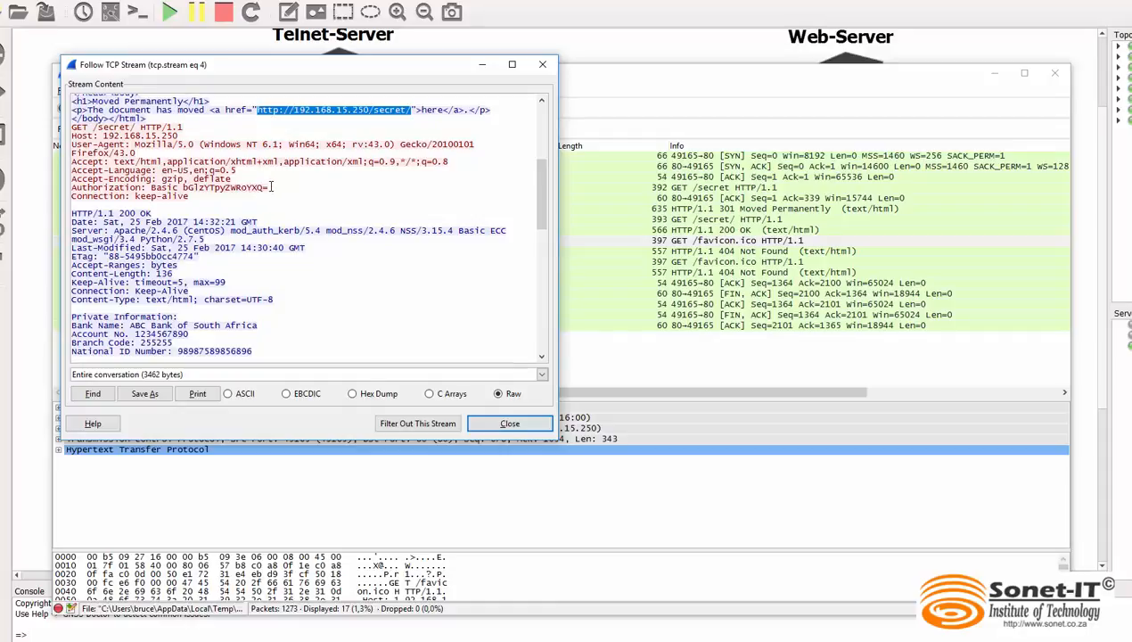
# Examine the Authorization string and the Private Information block, highlighting the bank name, account, branch code and national ID lines
pyautogui.moveTo(272, 187); pyautogui.dragTo(193, 187)
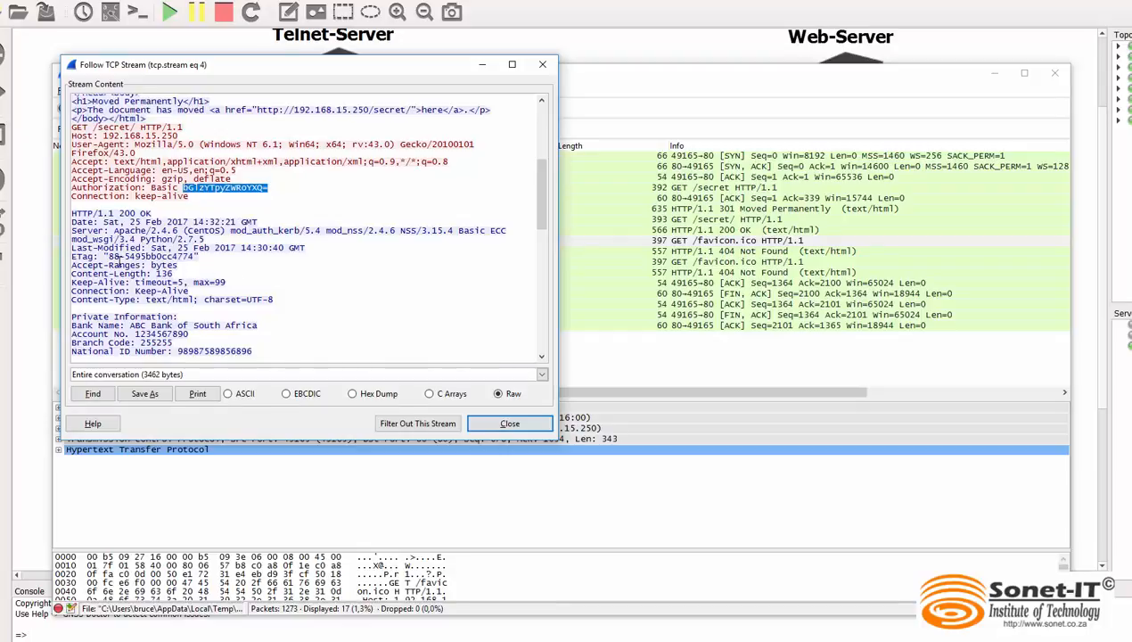
pyautogui.click(174, 316)
pyautogui.moveTo(168, 319); pyautogui.dragTo(69, 320)
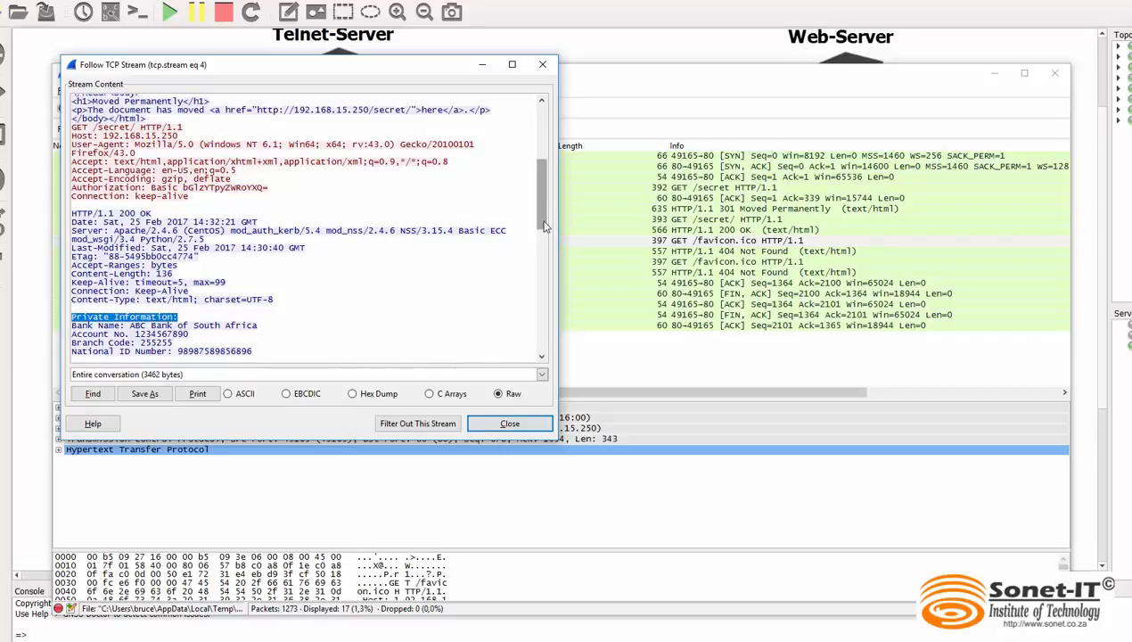
pyautogui.scroll(-2, 542, 227)
pyautogui.moveTo(544, 230); pyautogui.dragTo(545, 233)
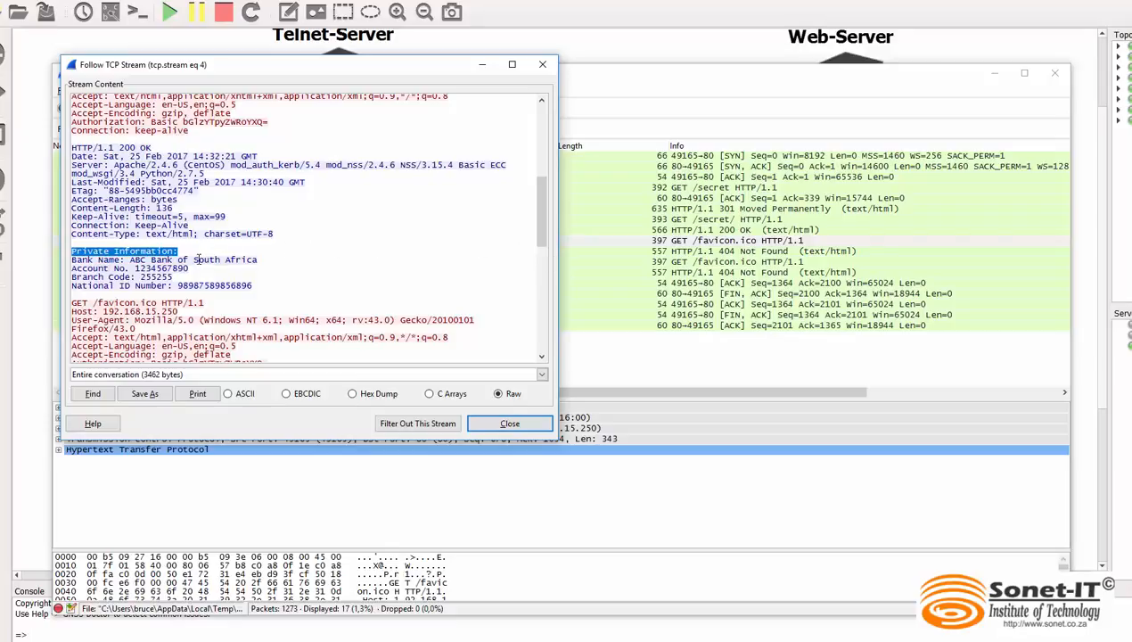
pyautogui.moveTo(255, 260); pyautogui.dragTo(75, 258)
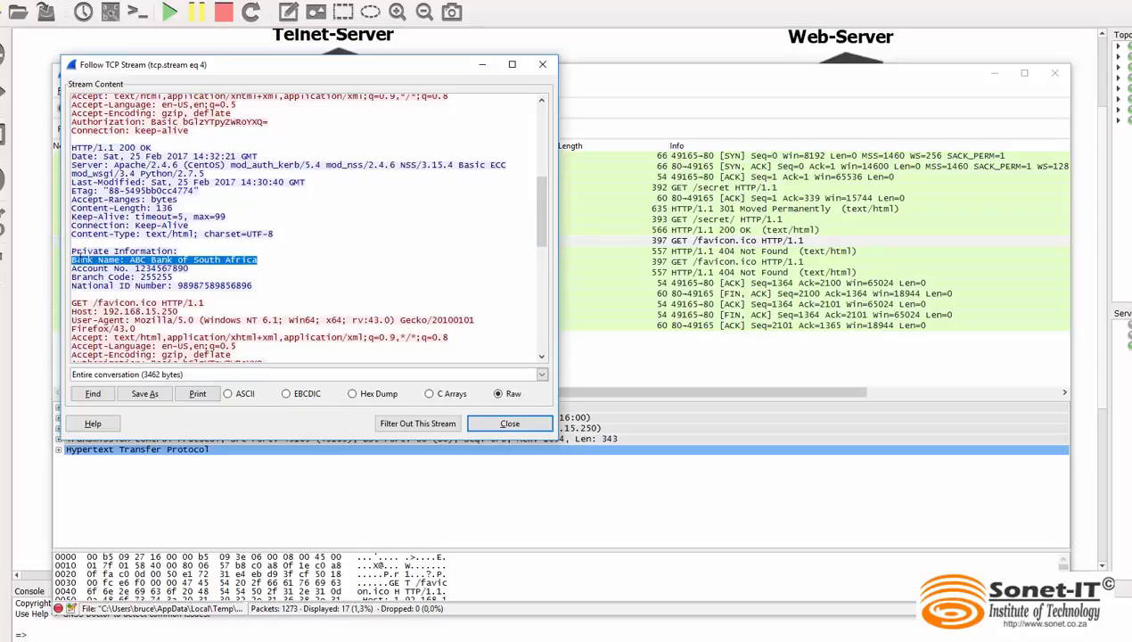
pyautogui.moveTo(189, 268); pyautogui.dragTo(72, 277)
pyautogui.moveTo(253, 286); pyautogui.dragTo(73, 285)
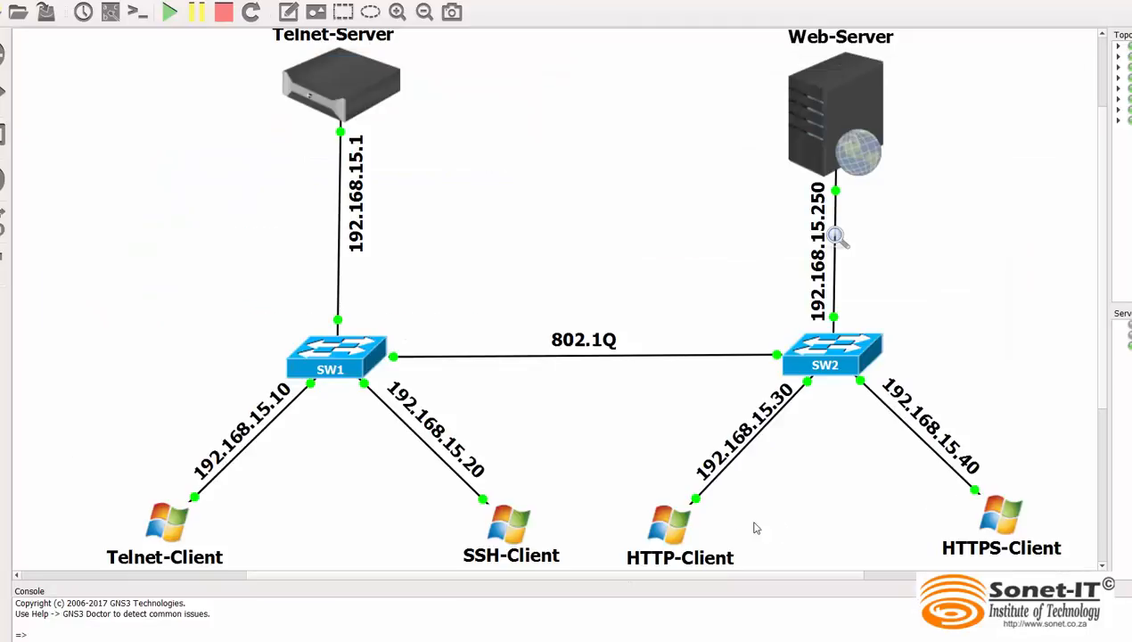
pyautogui.doubleClick(678, 528)
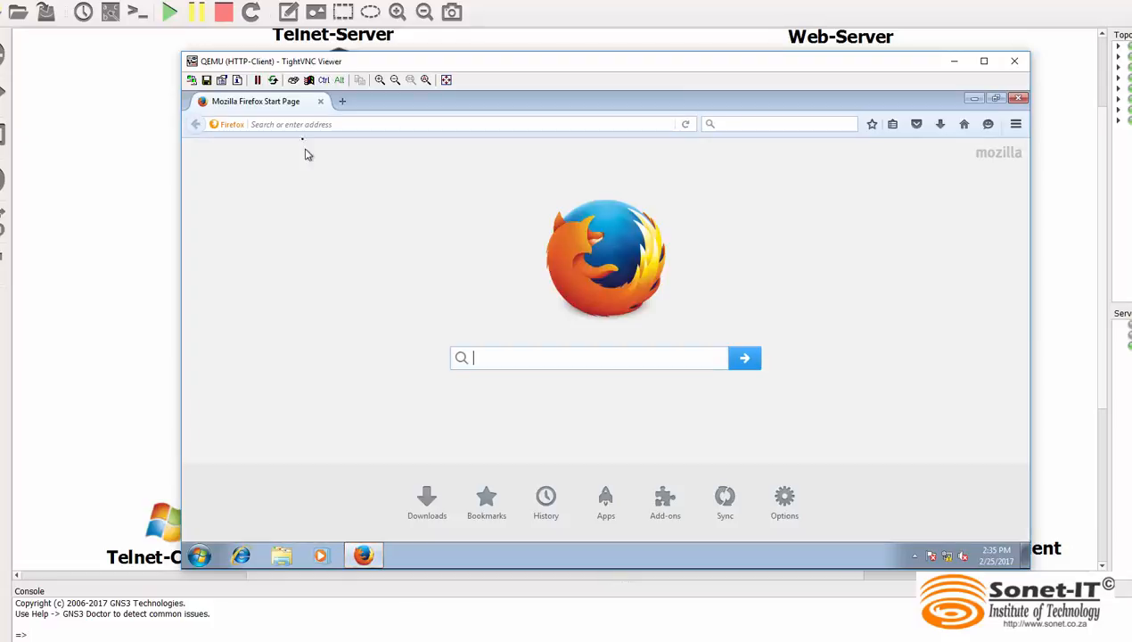
pyautogui.click(293, 125)
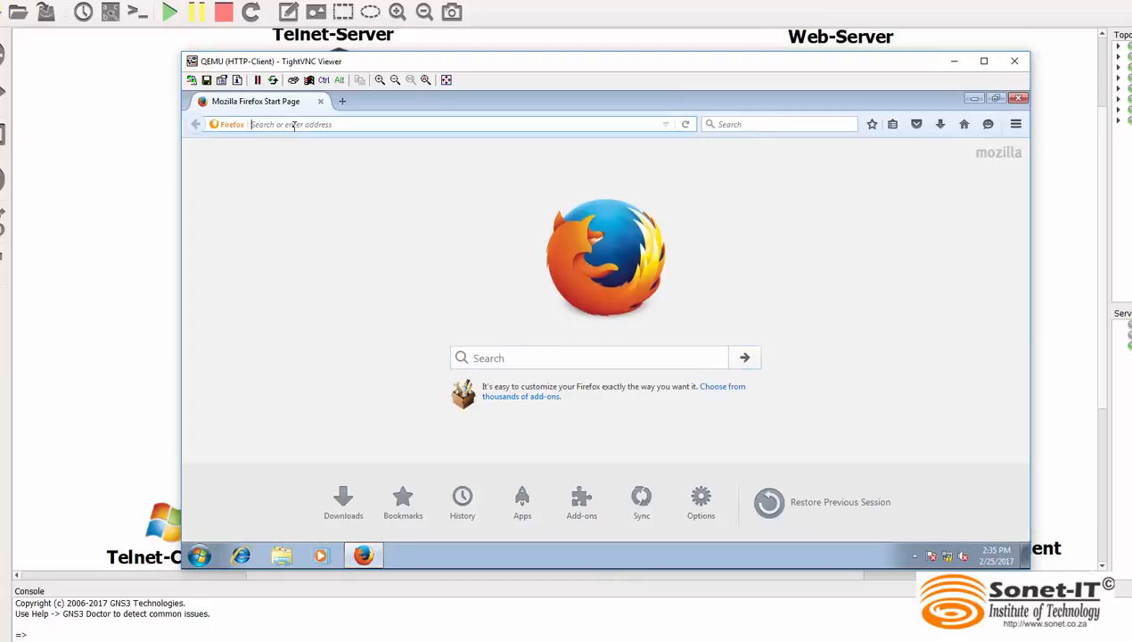
pyautogui.write('http')
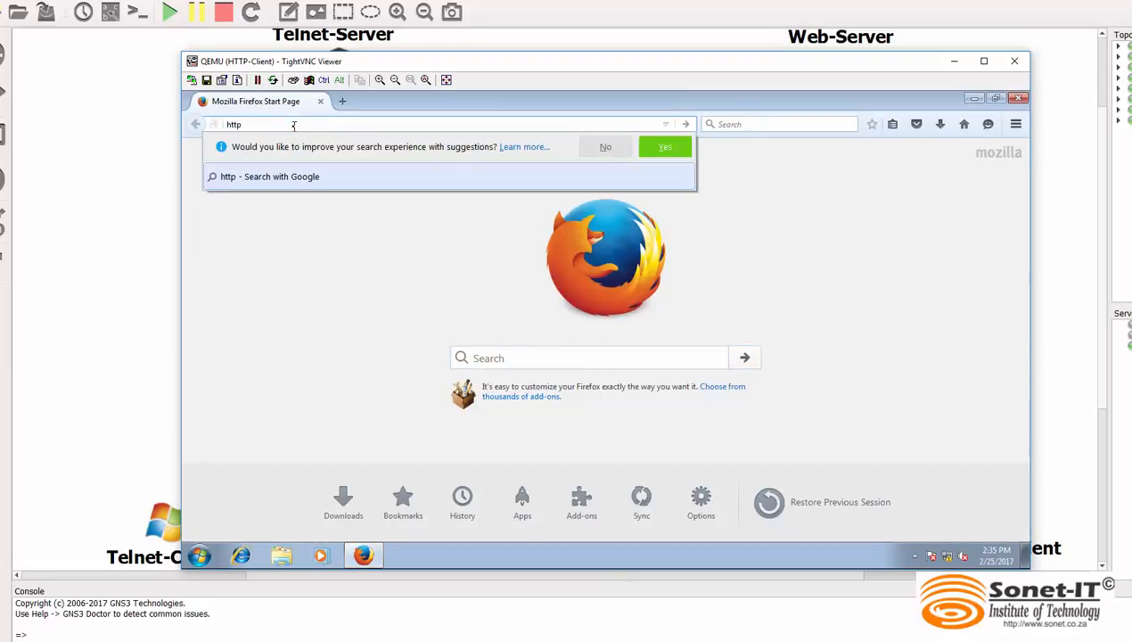
pyautogui.write('://9')
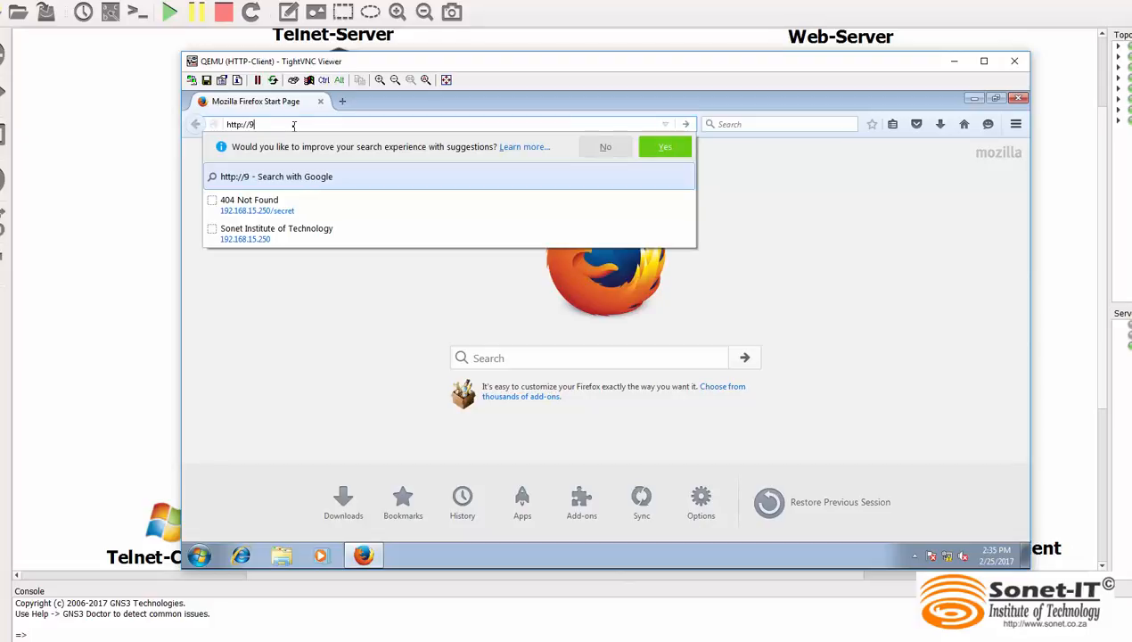
pyautogui.press('BackSpace')
pyautogui.write('1+9')
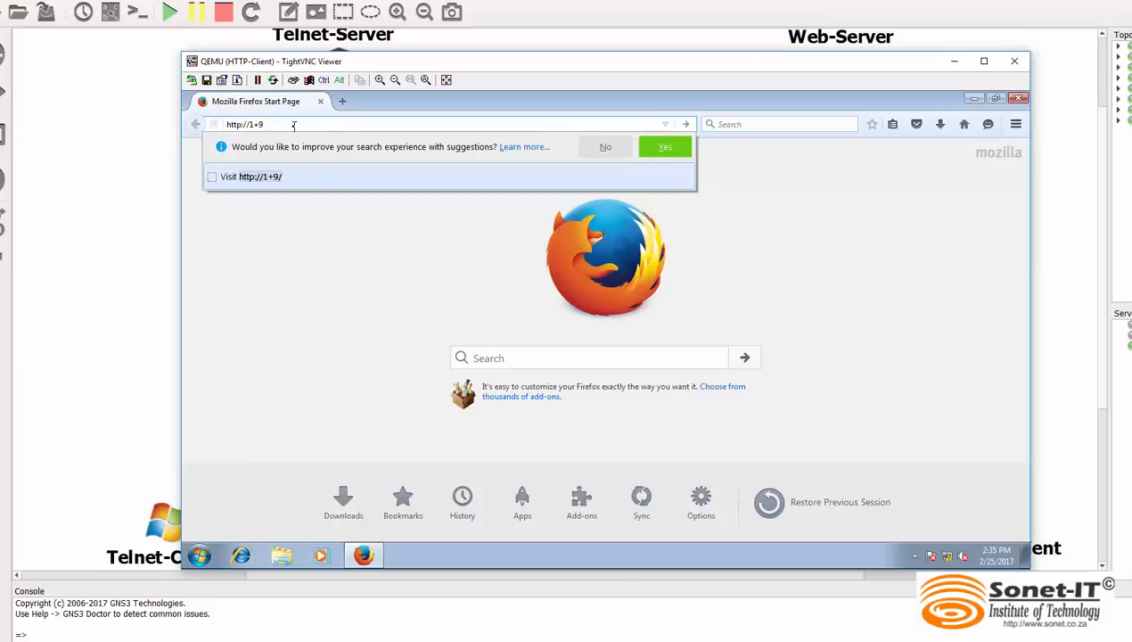
pyautogui.press('BackSpace')
pyautogui.write('9')
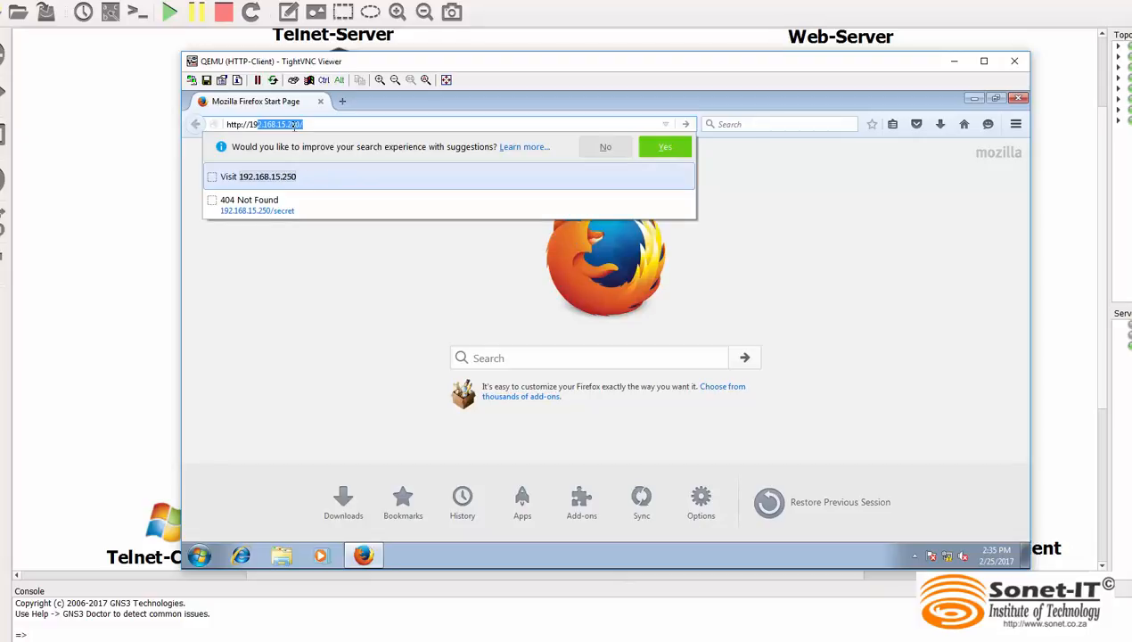
pyautogui.click(319, 125)
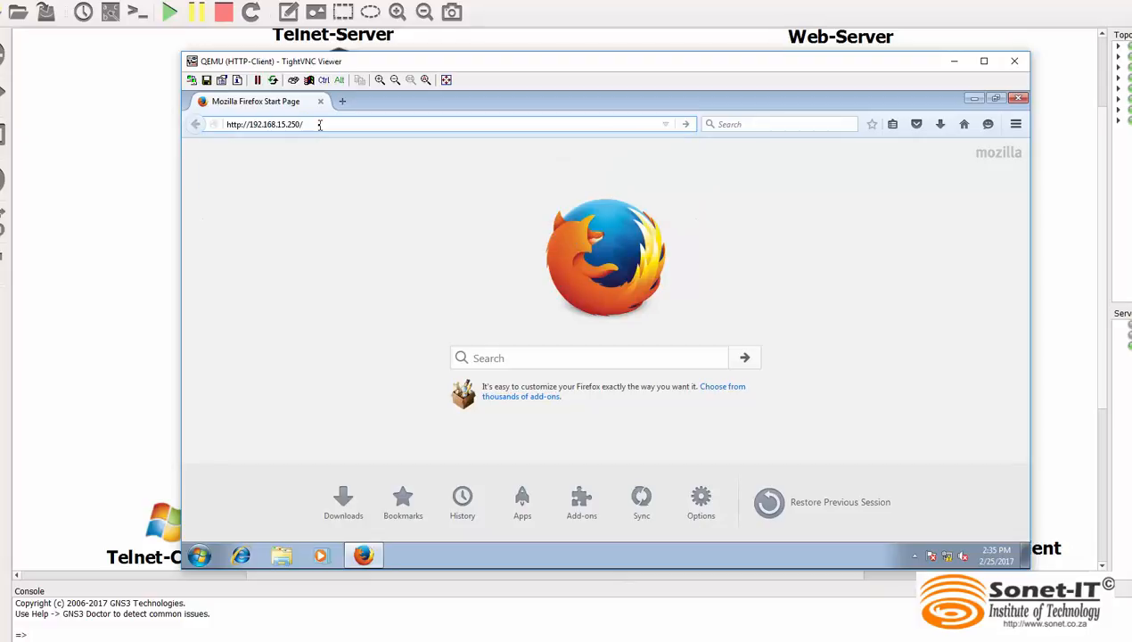
pyautogui.write('se')
pyautogui.press('Return')
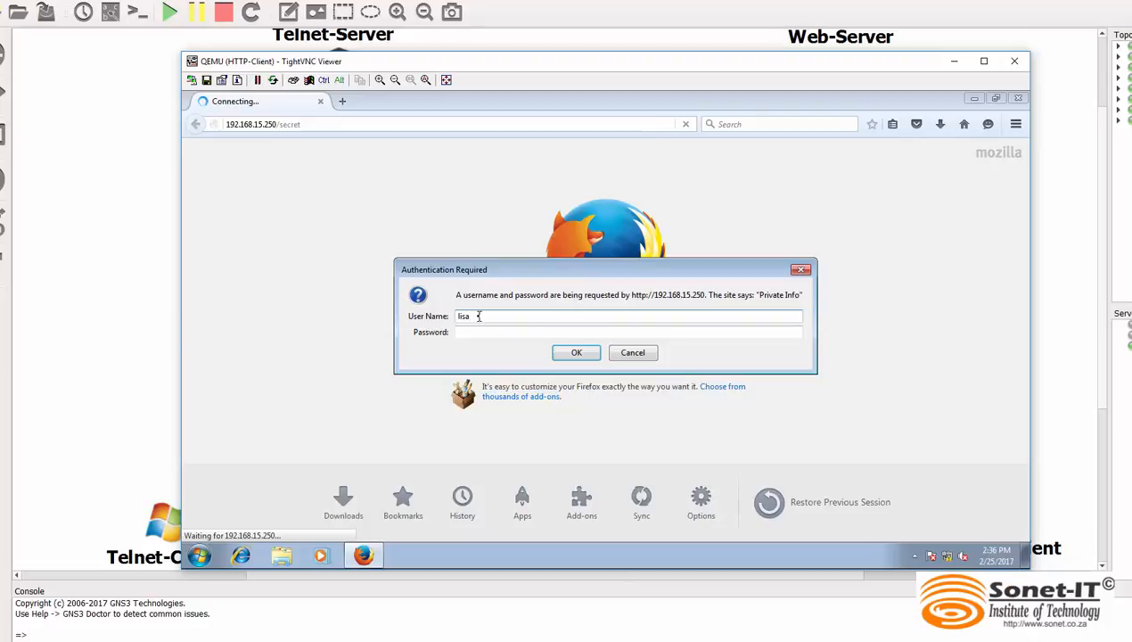
# Sign in to the Private Info site with the user name and account password, and dismiss the offer to remember the login
pyautogui.press('capslock')
pyautogui.press('Tab')
pyautogui.press('capslock')
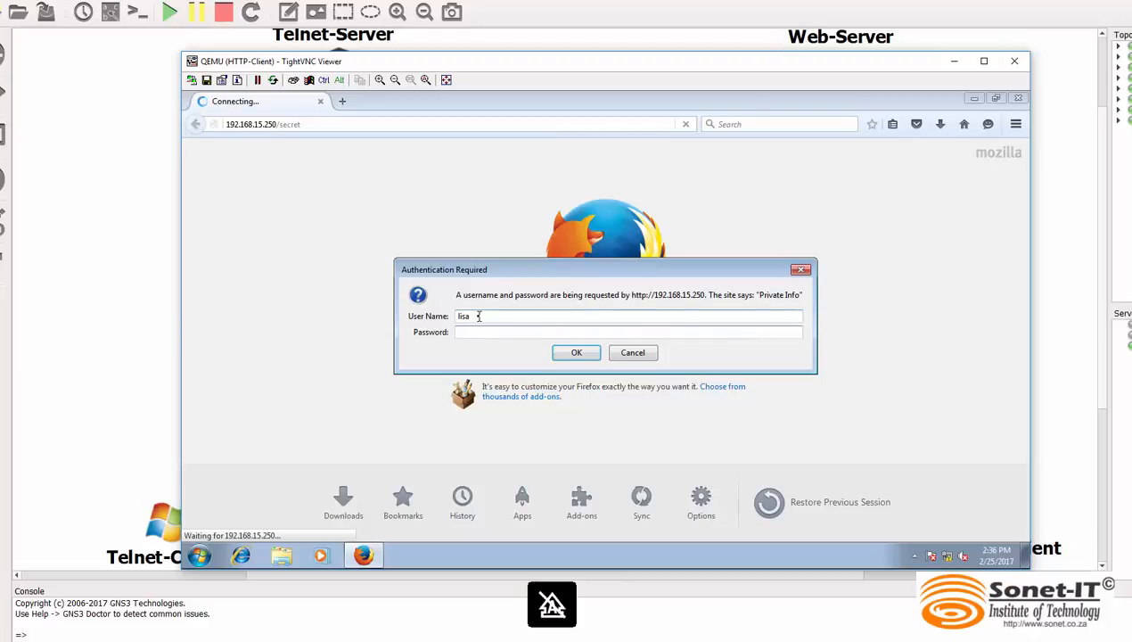
pyautogui.write('••••••')
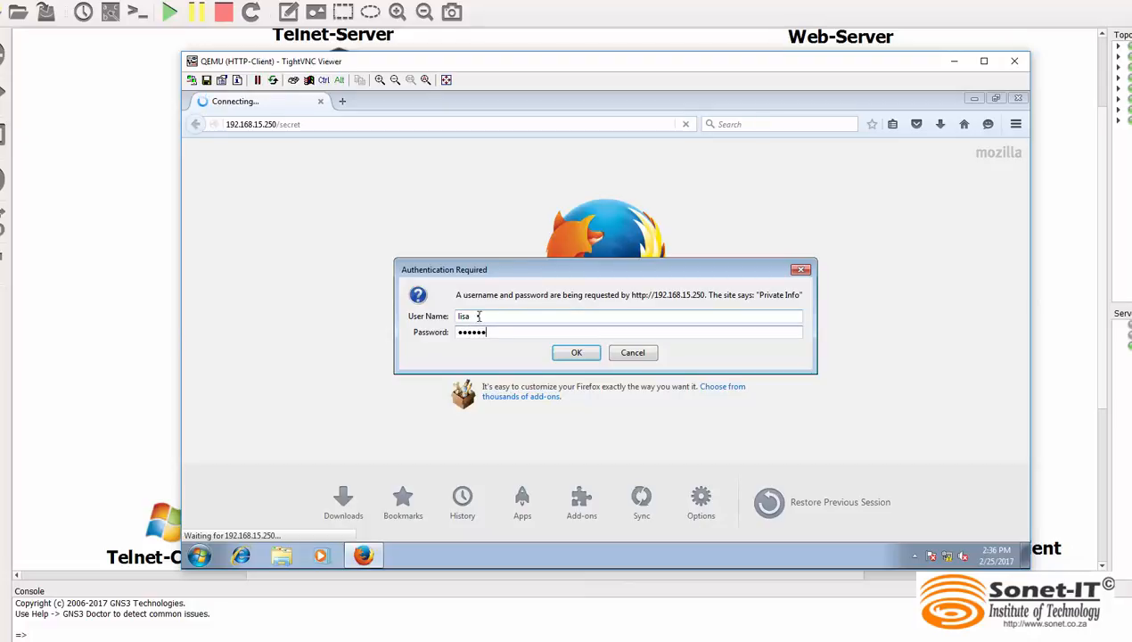
pyautogui.press('Return')
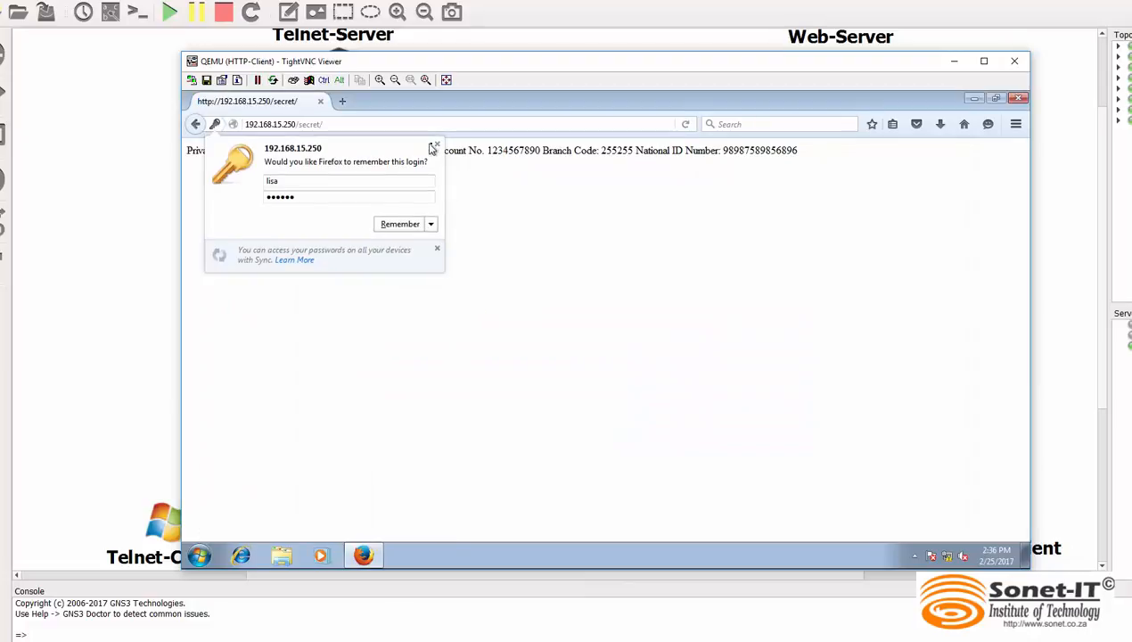
pyautogui.click(437, 144)
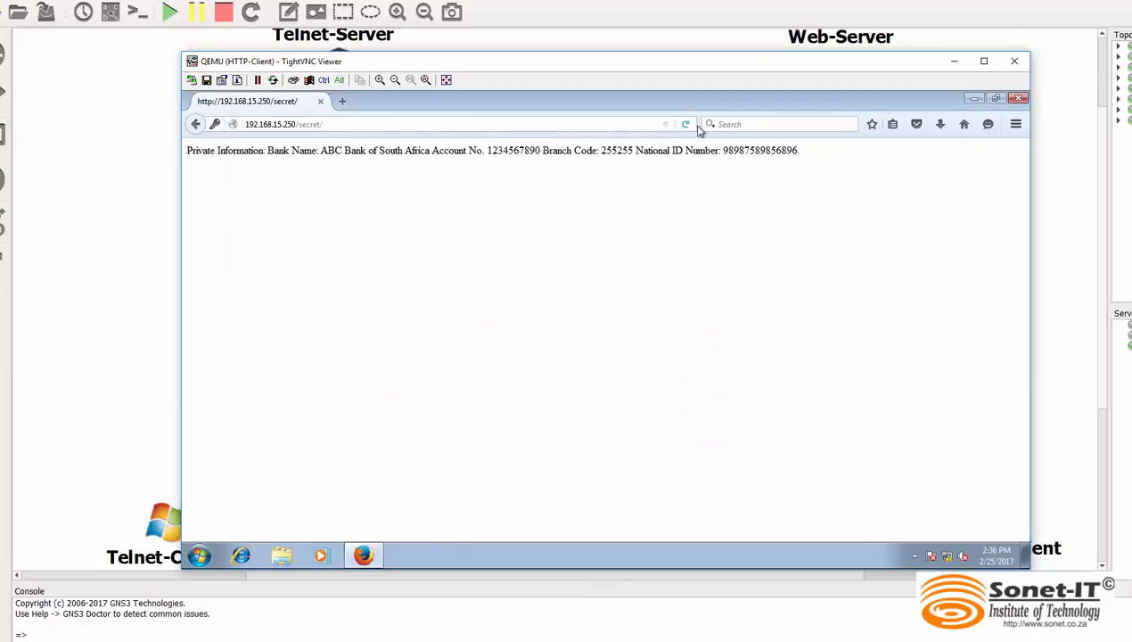
# Compare the private information on the web page with the block in the followed TCP stream, highlighting both and the GET /favicon.ico line below
pyautogui.moveTo(802, 149); pyautogui.dragTo(187, 157)
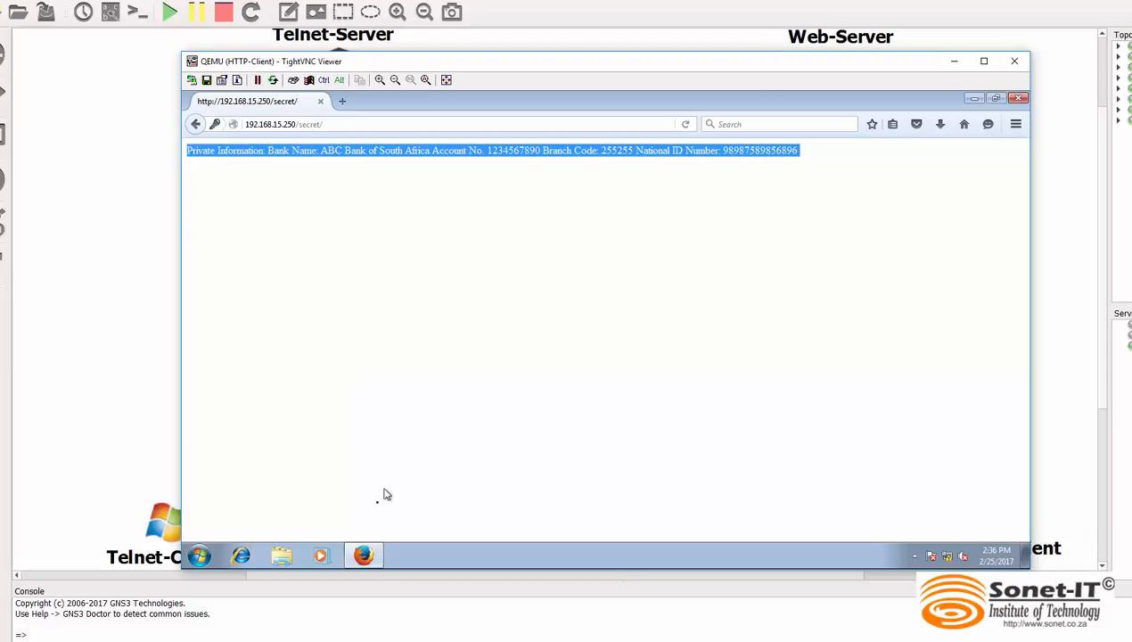
pyautogui.moveTo(358, 558)
pyautogui.moveTo(925, 638)
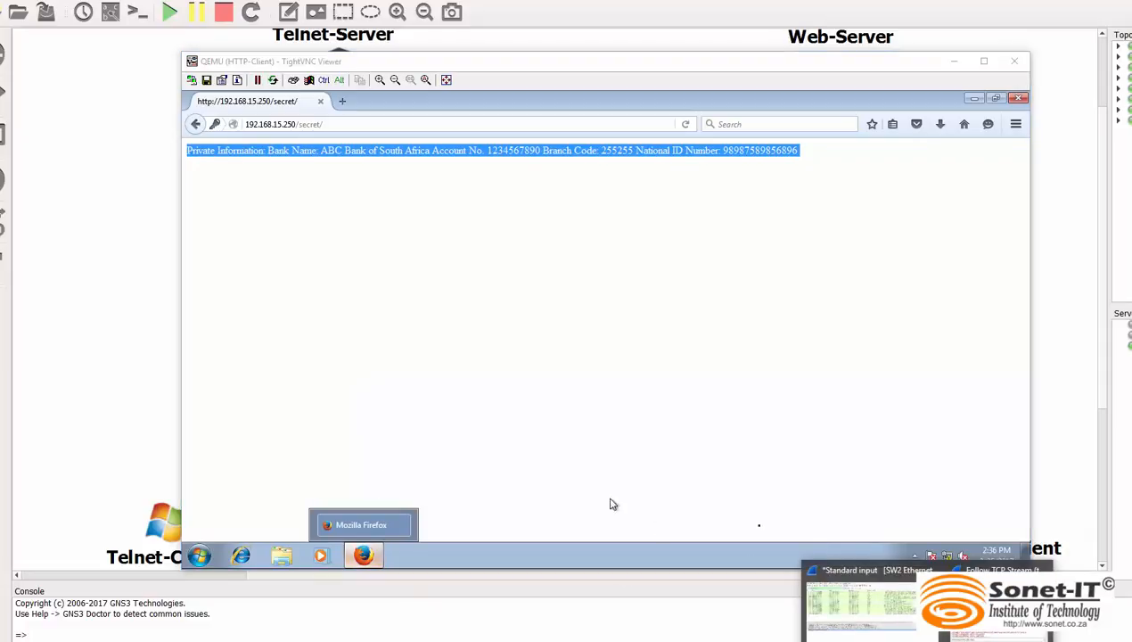
pyautogui.click(988, 624)
pyautogui.click(258, 286)
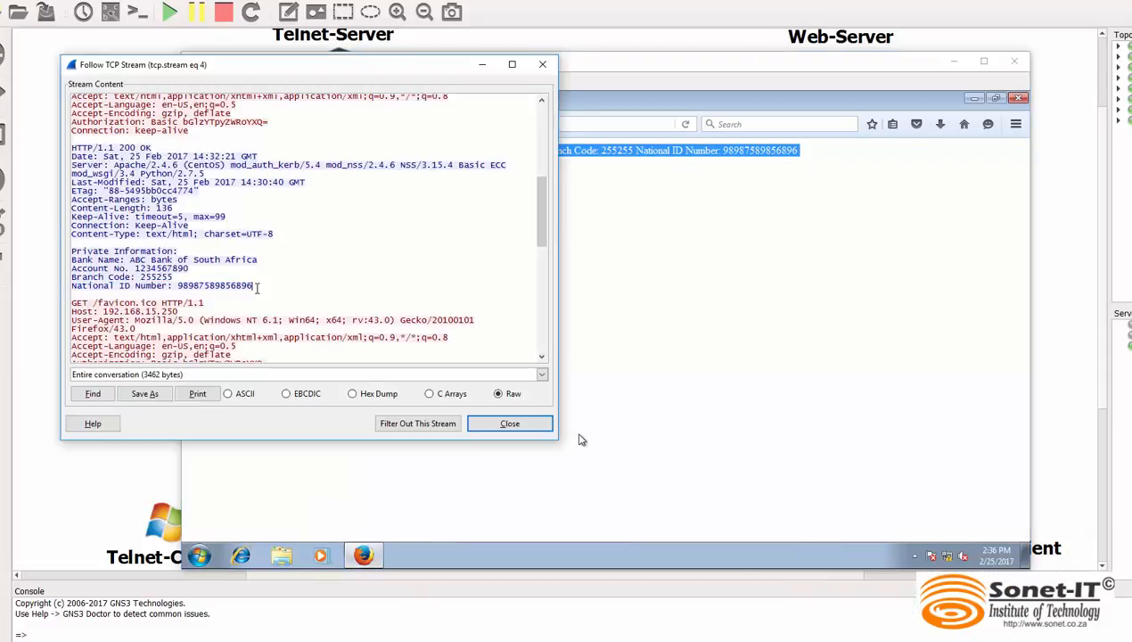
pyautogui.moveTo(258, 285); pyautogui.dragTo(71, 251)
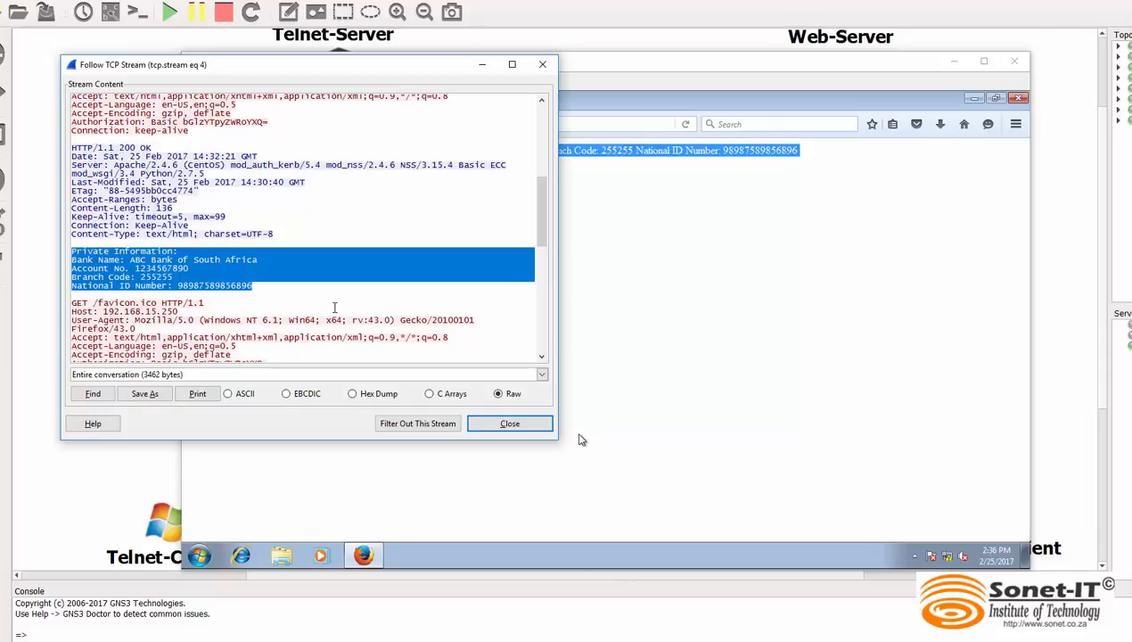
pyautogui.scroll(-2, 544, 238)
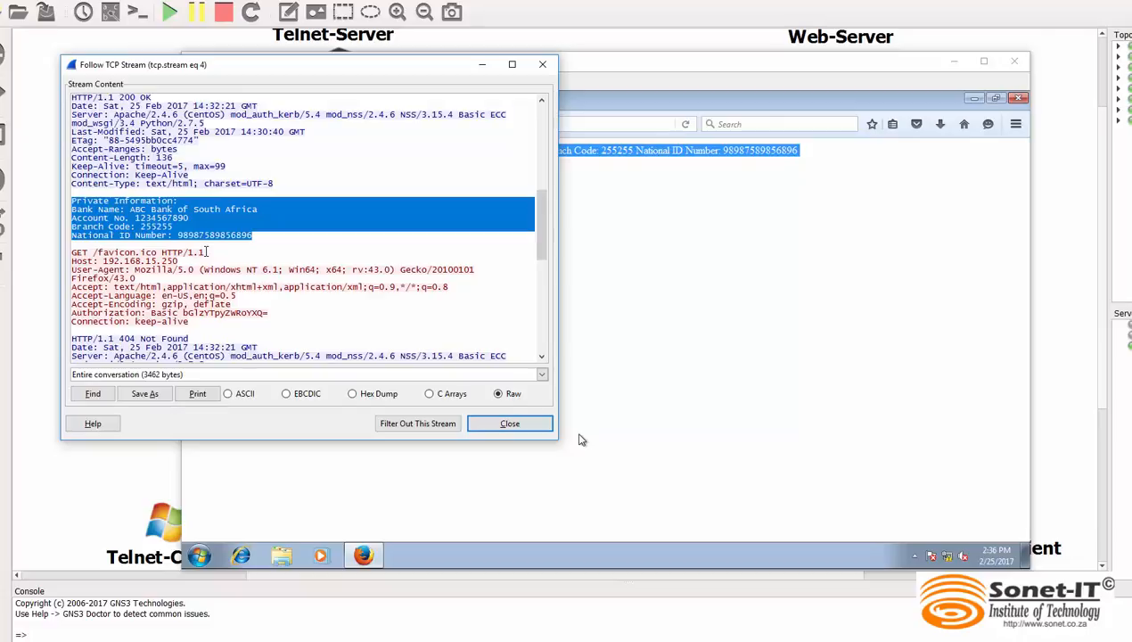
pyautogui.moveTo(207, 252); pyautogui.dragTo(82, 254)
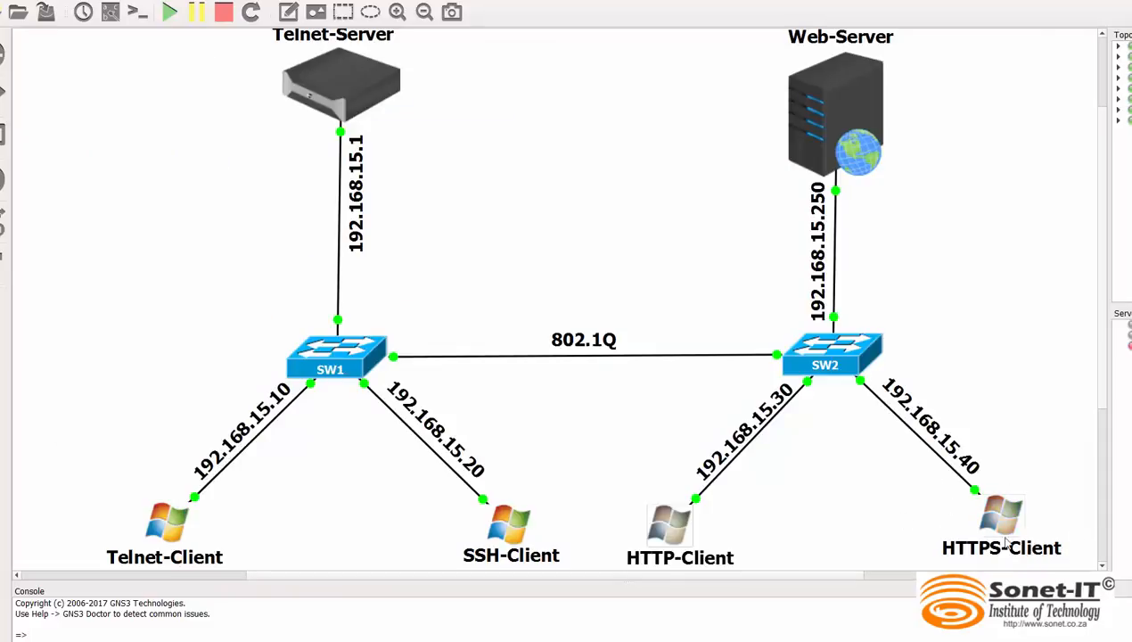
# Start a packet capture on the SW2-to-Web-Server link using SW2 port Ethernet0/3, and minimize the Wireshark window
pyautogui.rightClick(834, 268)
pyautogui.click(877, 277)
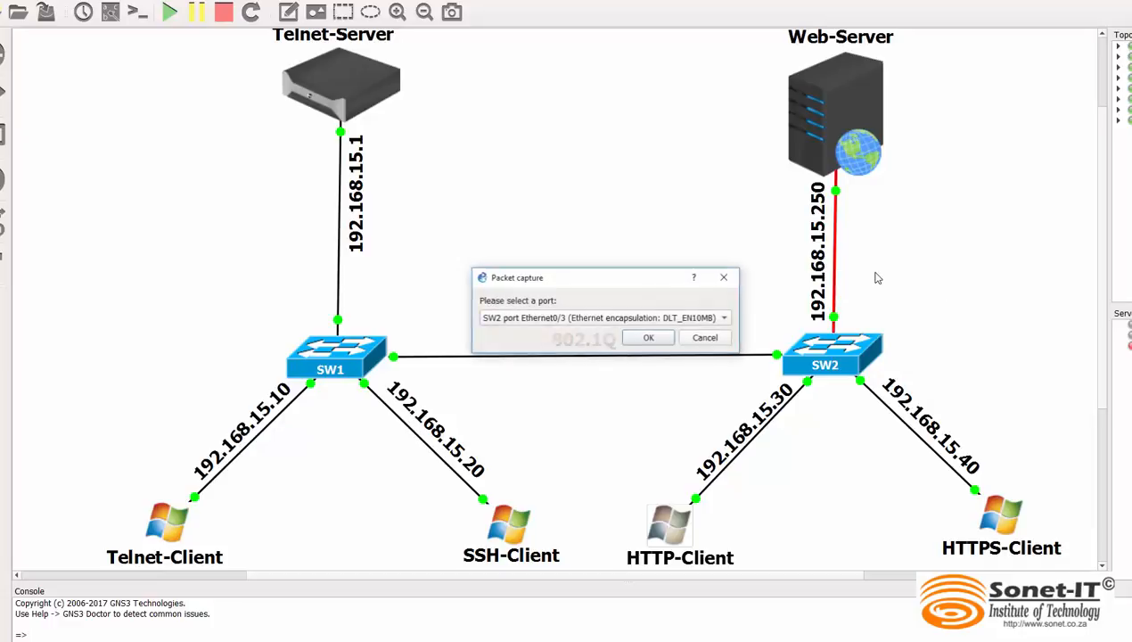
pyautogui.click(649, 337)
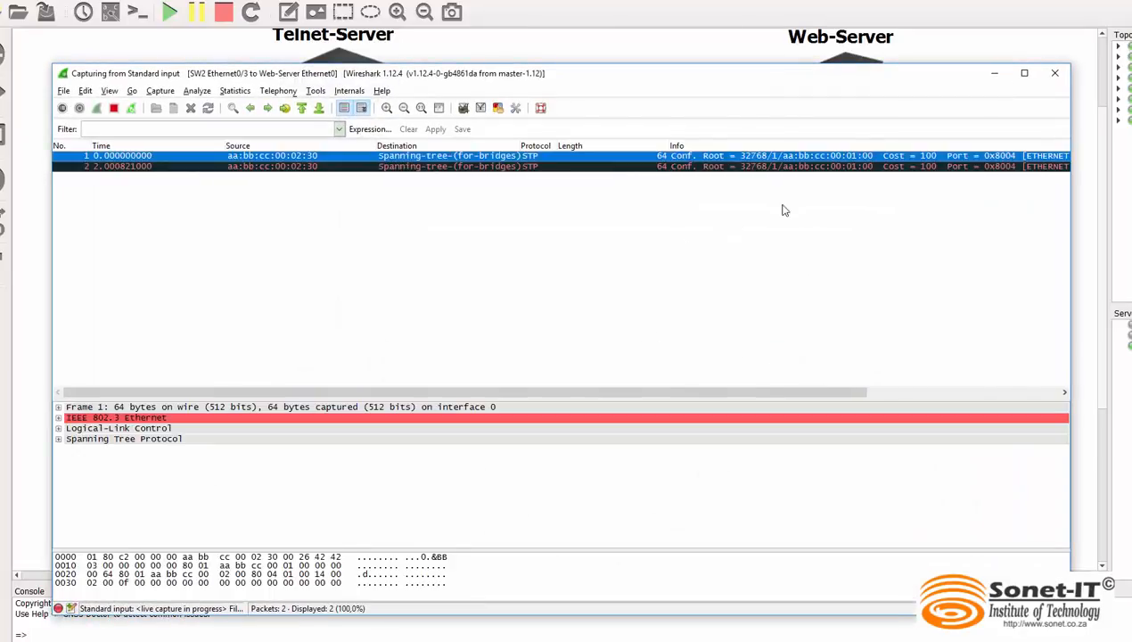
pyautogui.click(994, 75)
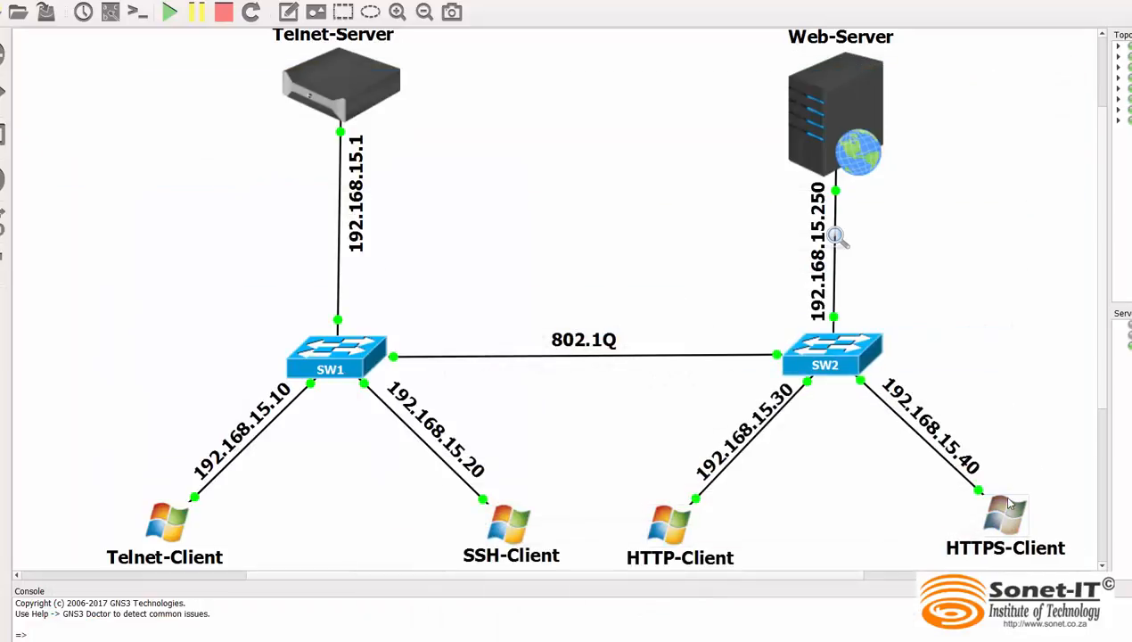
# Open the HTTPS-Client console, log on to Windows with the account password, and cancel the Windows Activation prompt
pyautogui.doubleClick(1004, 514)
pyautogui.click(570, 412)
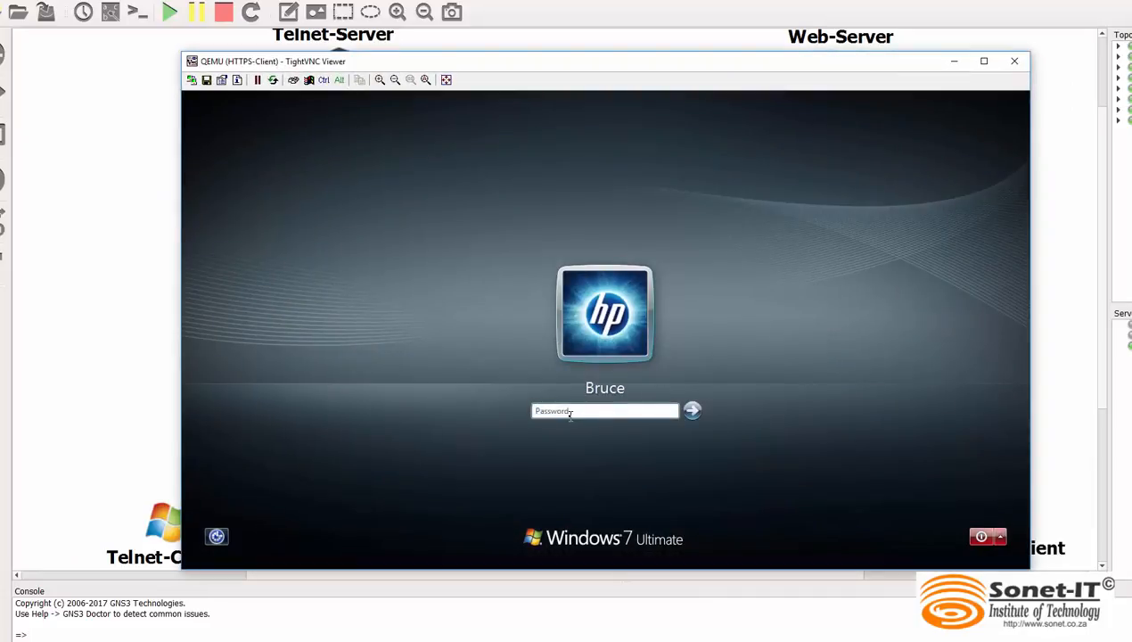
pyautogui.write('•')
pyautogui.press('Return')
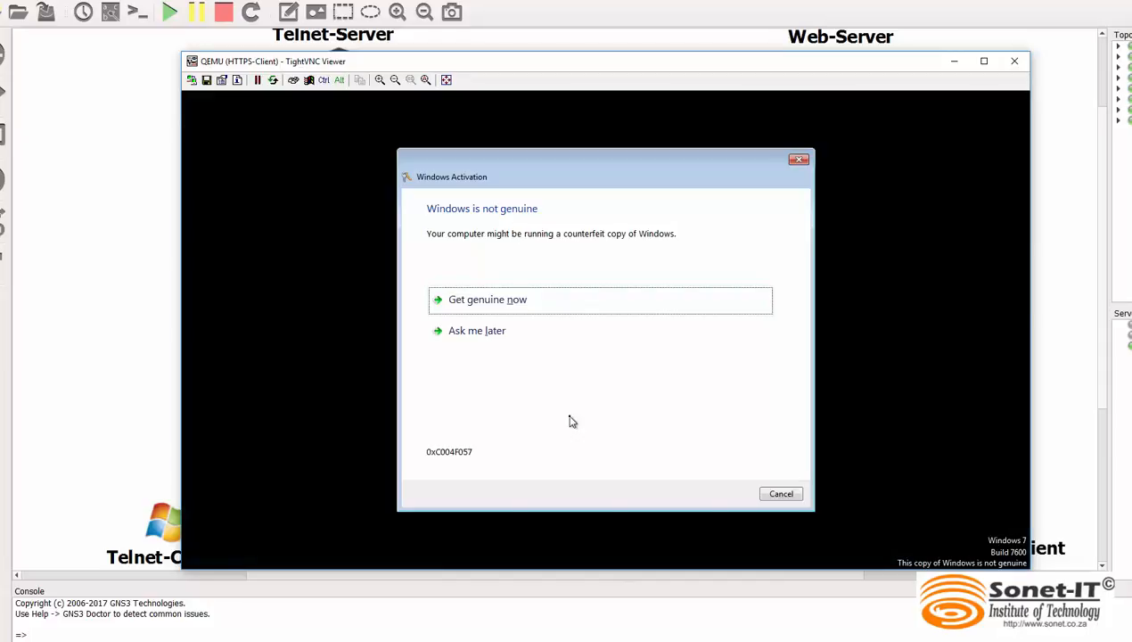
pyautogui.click(781, 493)
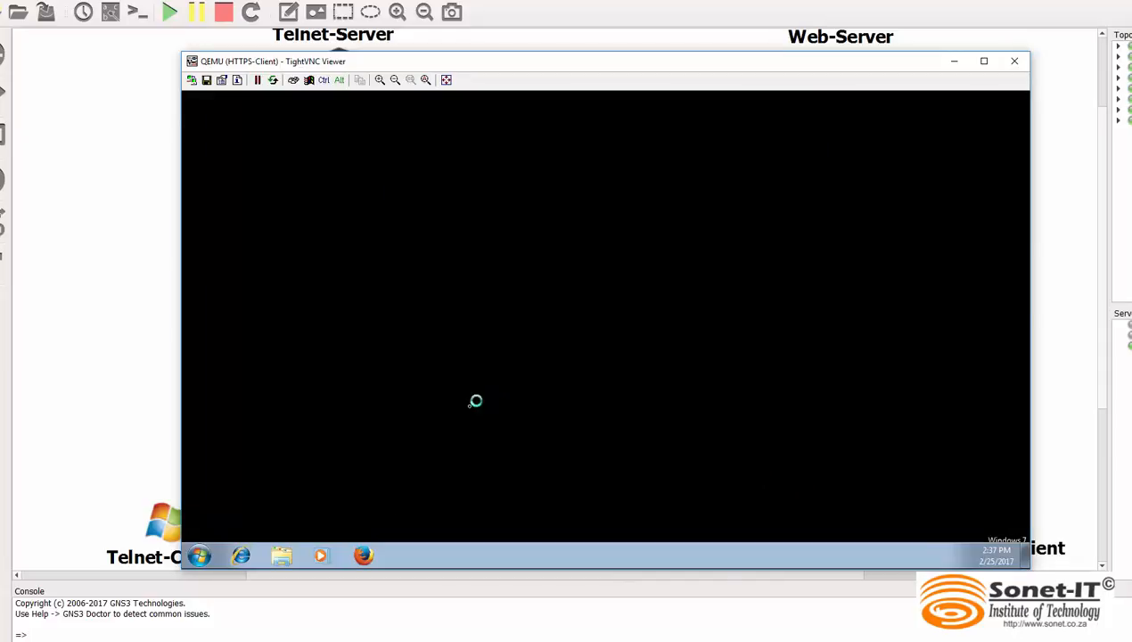
pyautogui.click(364, 557)
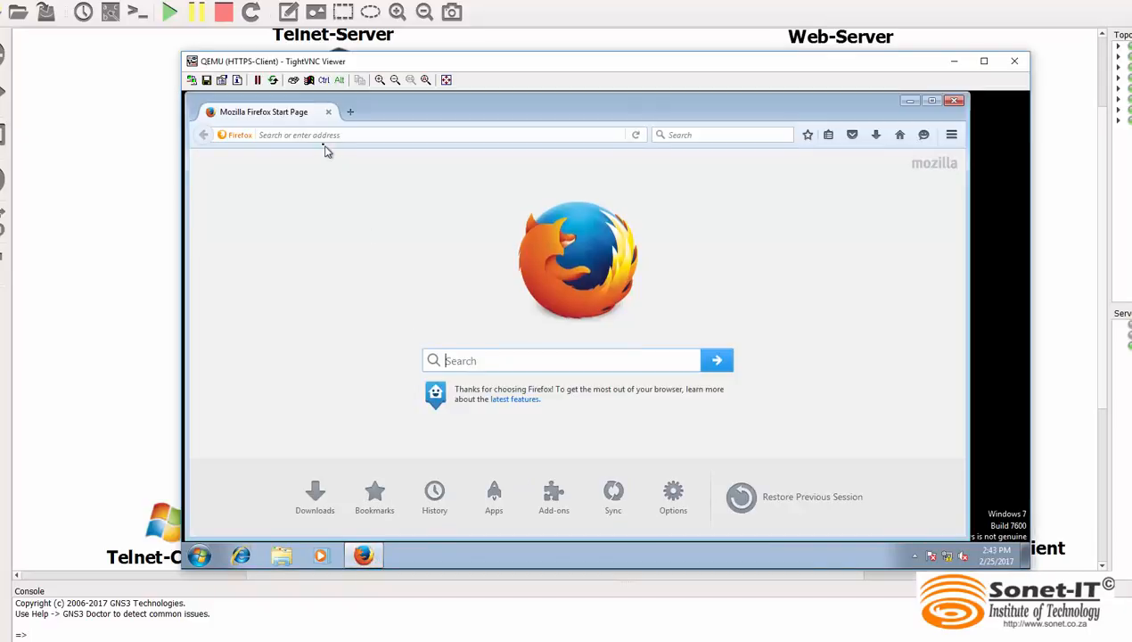
pyautogui.click(319, 134)
pyautogui.write('ht')
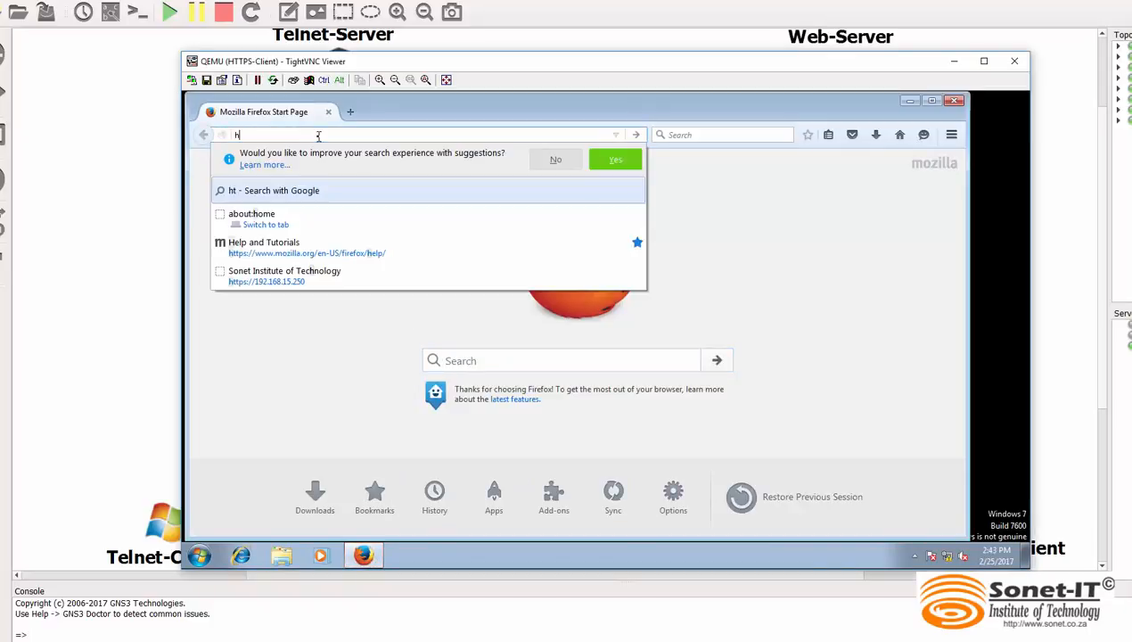
pyautogui.write('tps')
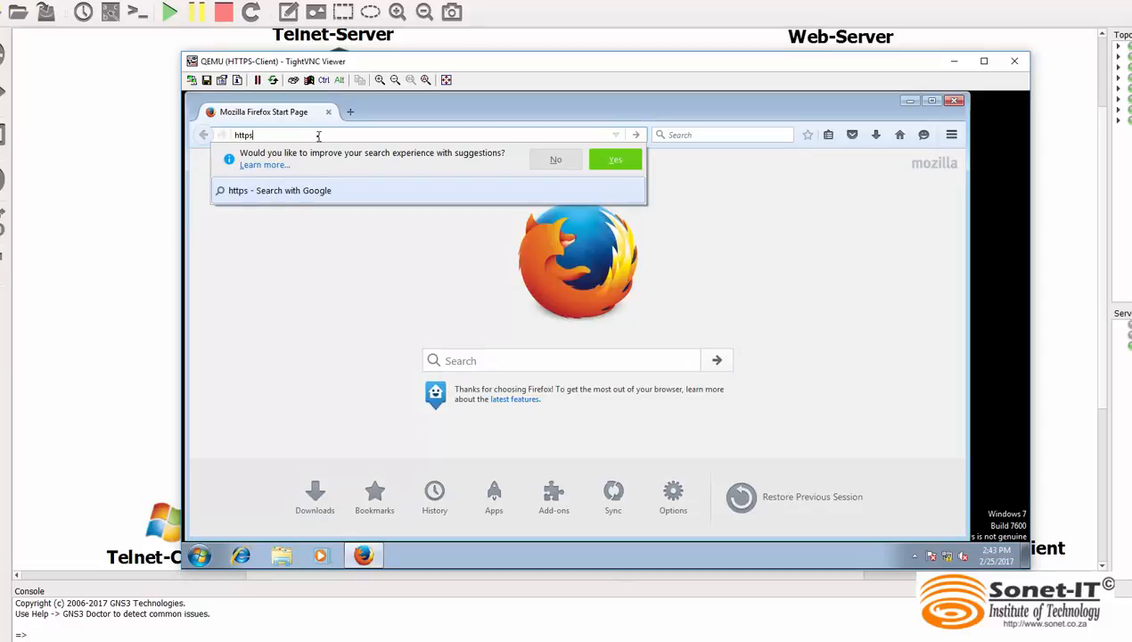
pyautogui.write('://')
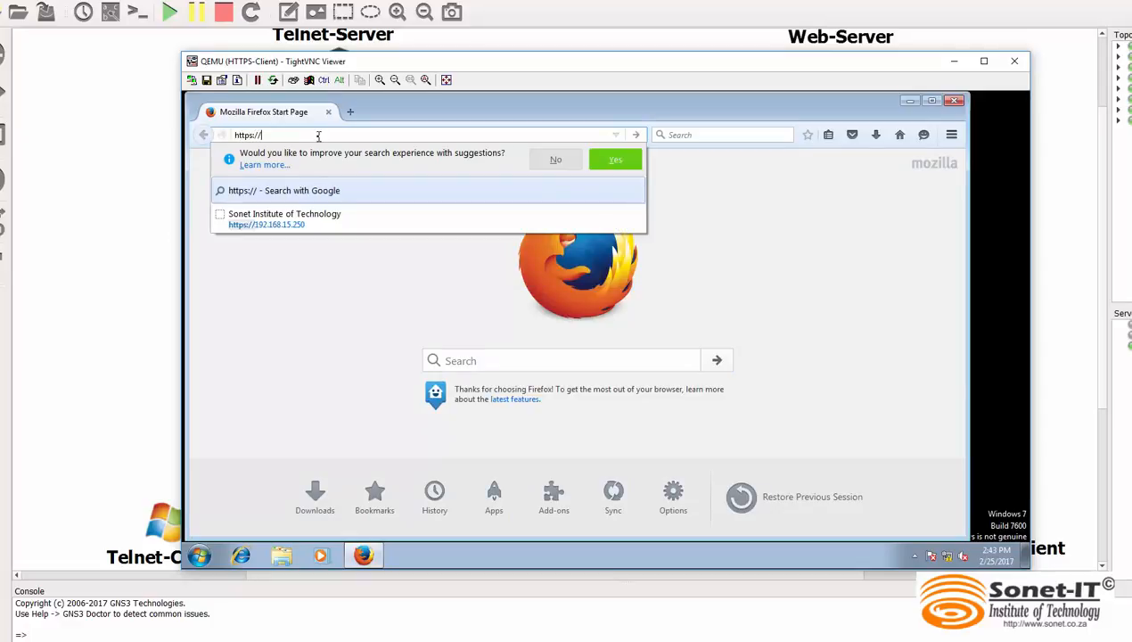
pyautogui.write('192.168.15.250/')
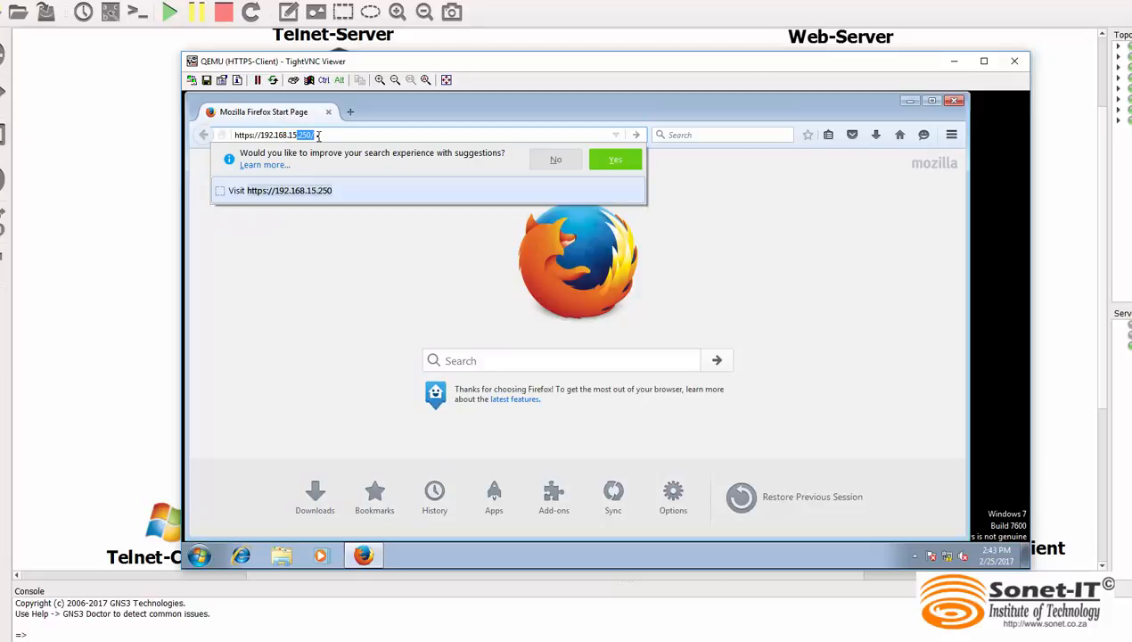
pyautogui.press('Return')
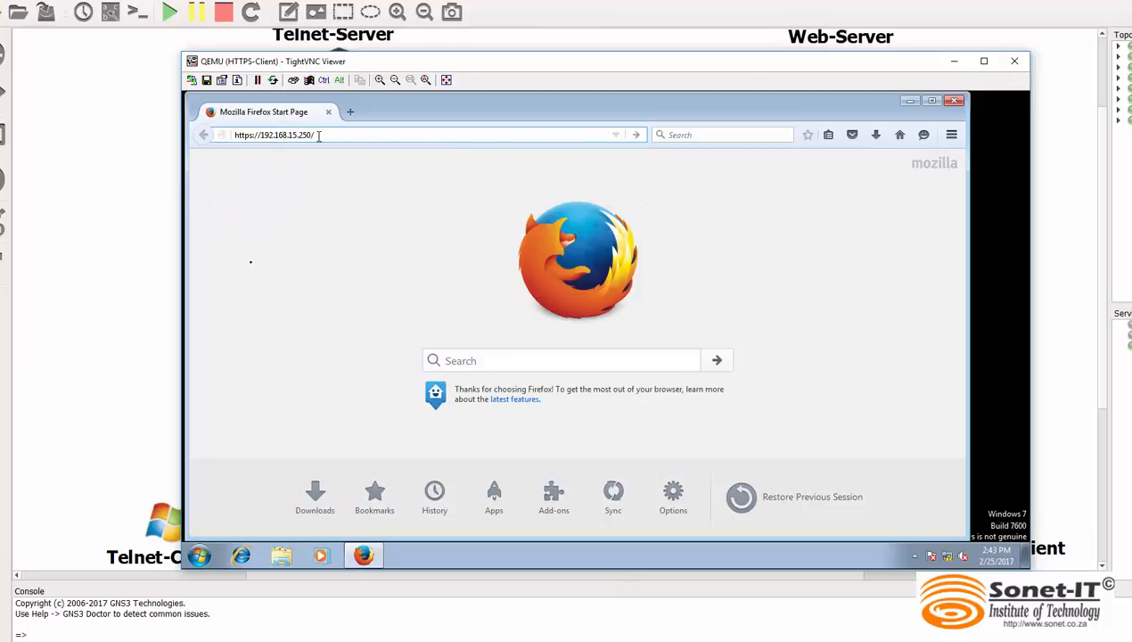
pyautogui.write('s')
pyautogui.write('ecret')
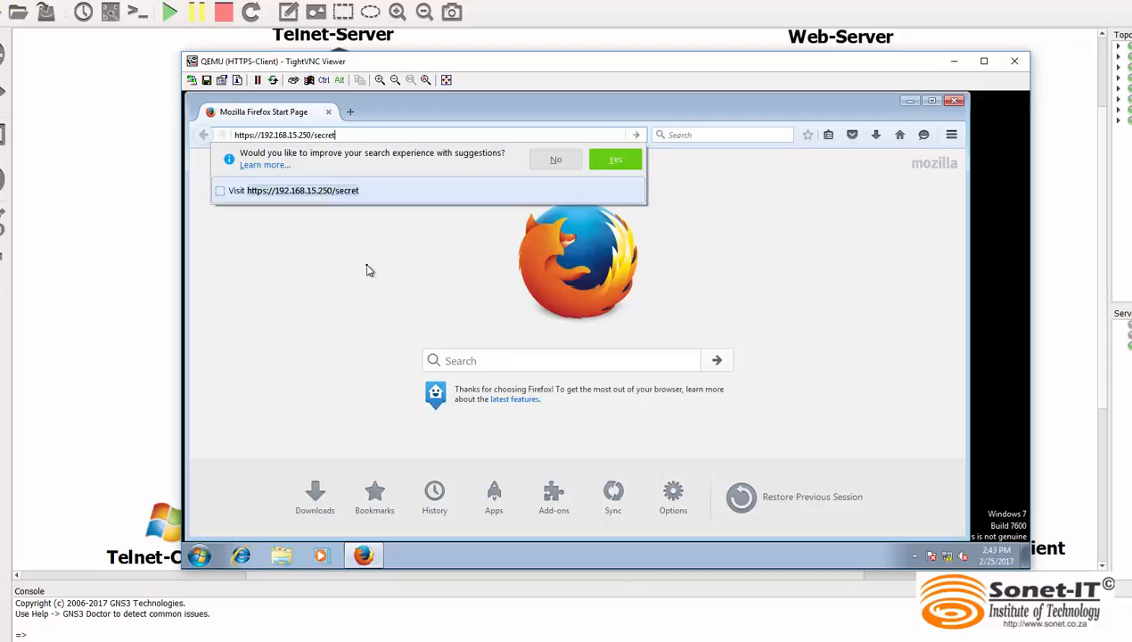
pyautogui.press('Return')
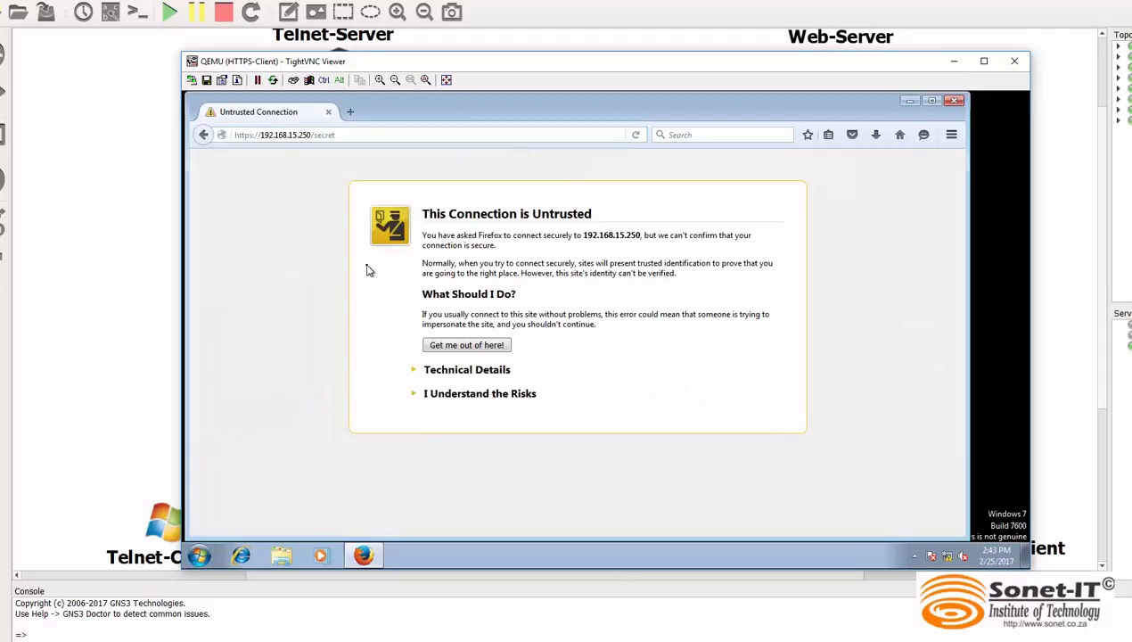
# Accept the risks of the untrusted connection and confirm a security exception for 192.168.15.250
pyautogui.click(448, 395)
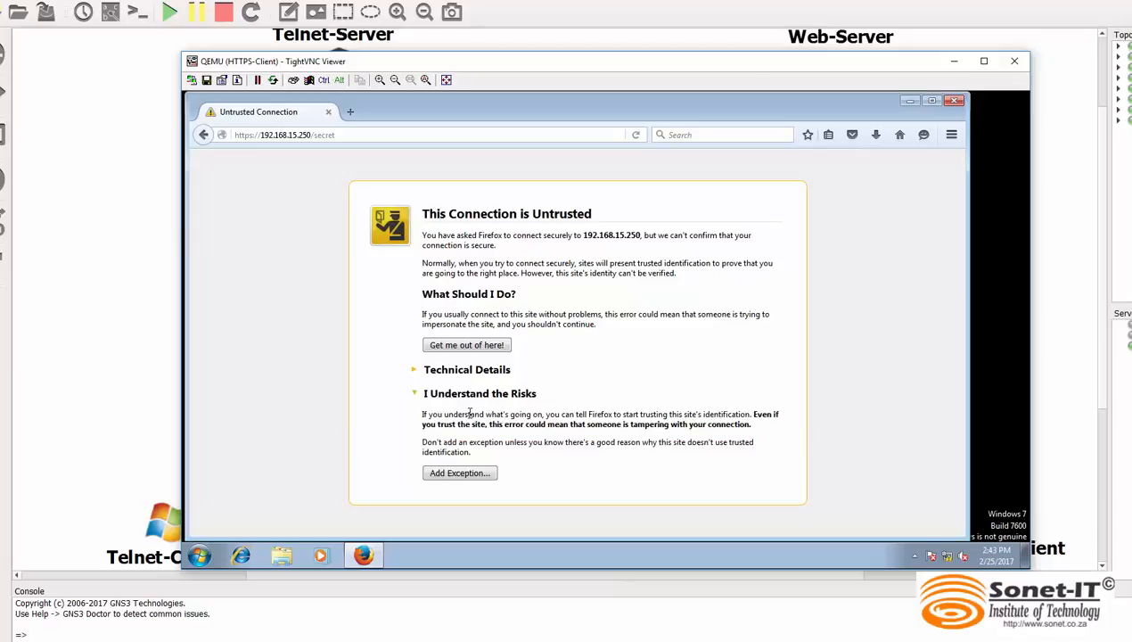
pyautogui.click(457, 473)
pyautogui.click(593, 468)
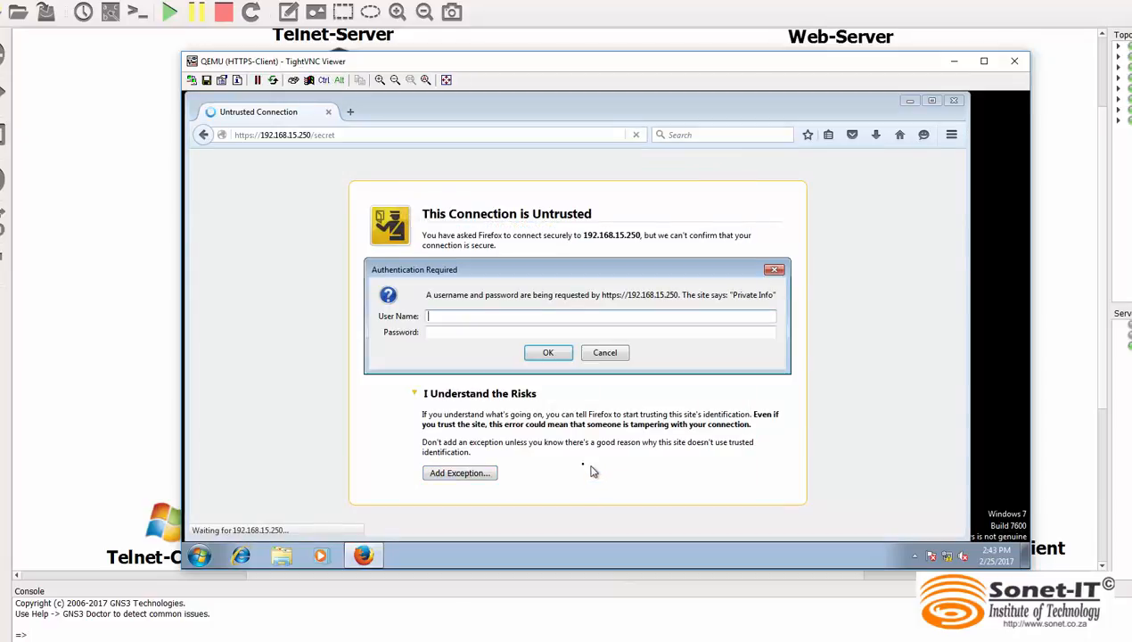
# Sign in to the secret page with the username and password, decline remembering the login, and highlight the private information line
pyautogui.write('lisa')
pyautogui.press('Tab')
pyautogui.write('******')
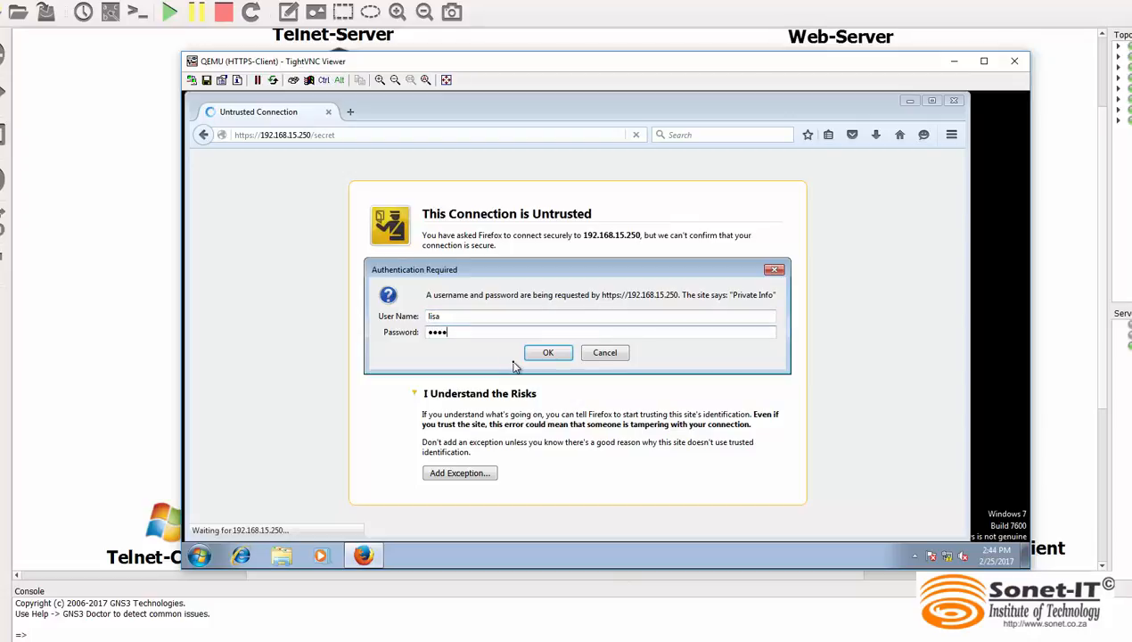
pyautogui.press('Return')
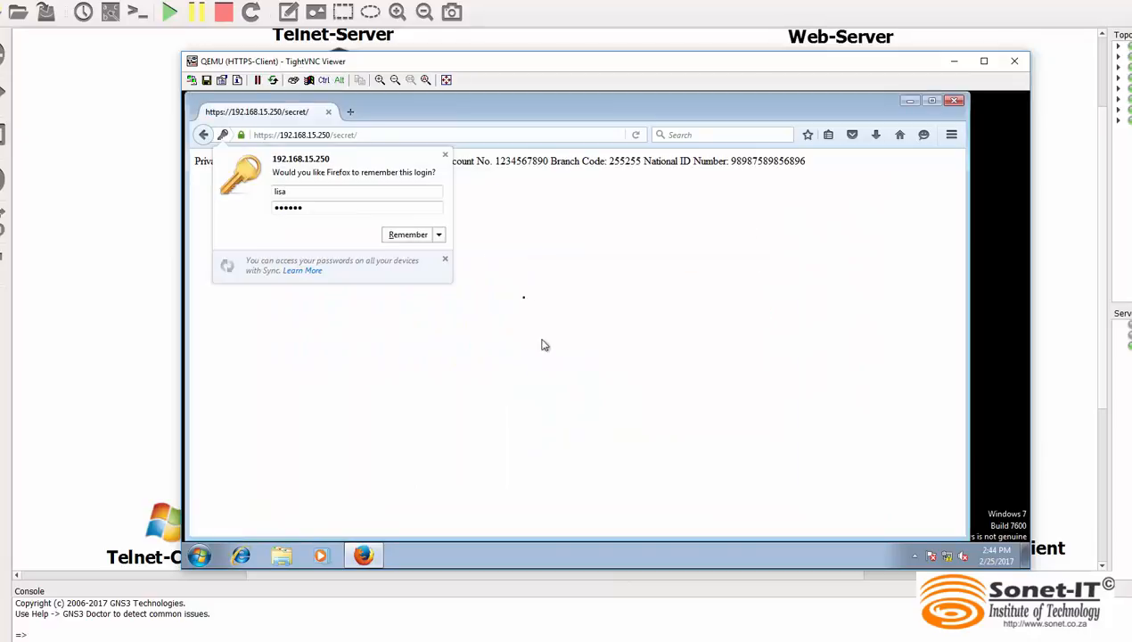
pyautogui.click(445, 155)
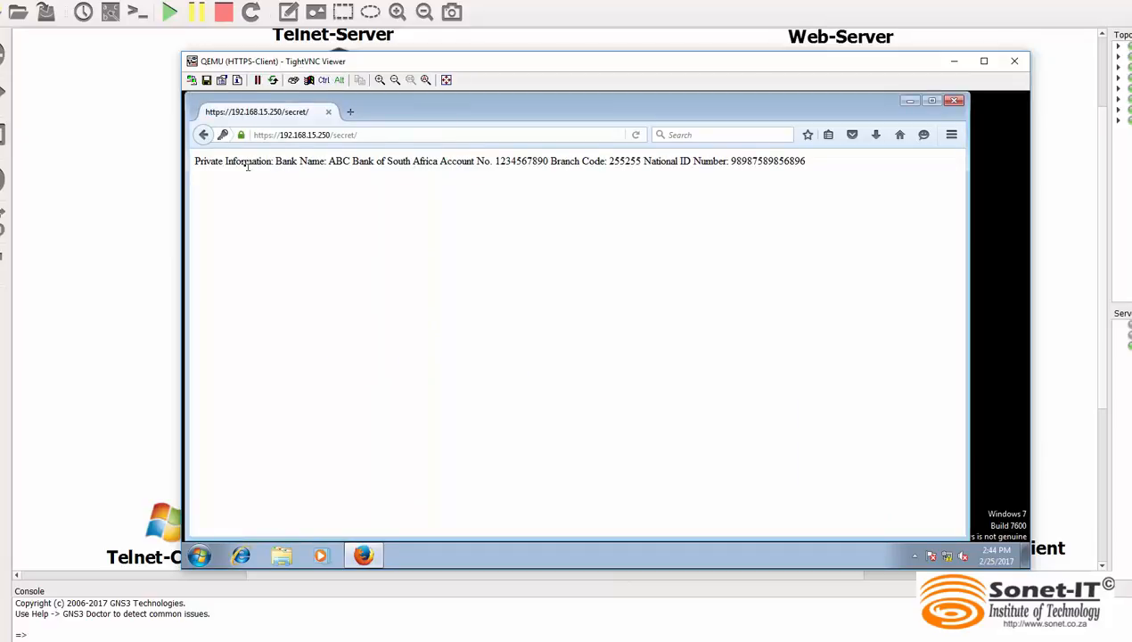
pyautogui.moveTo(806, 161); pyautogui.dragTo(198, 159)
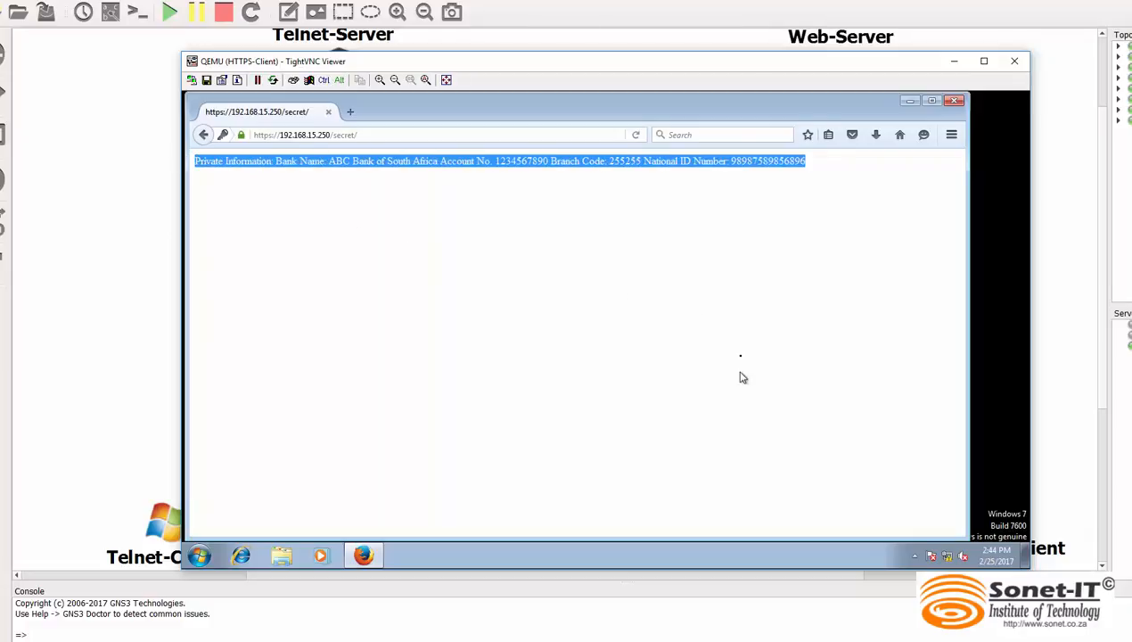
pyautogui.click(737, 356)
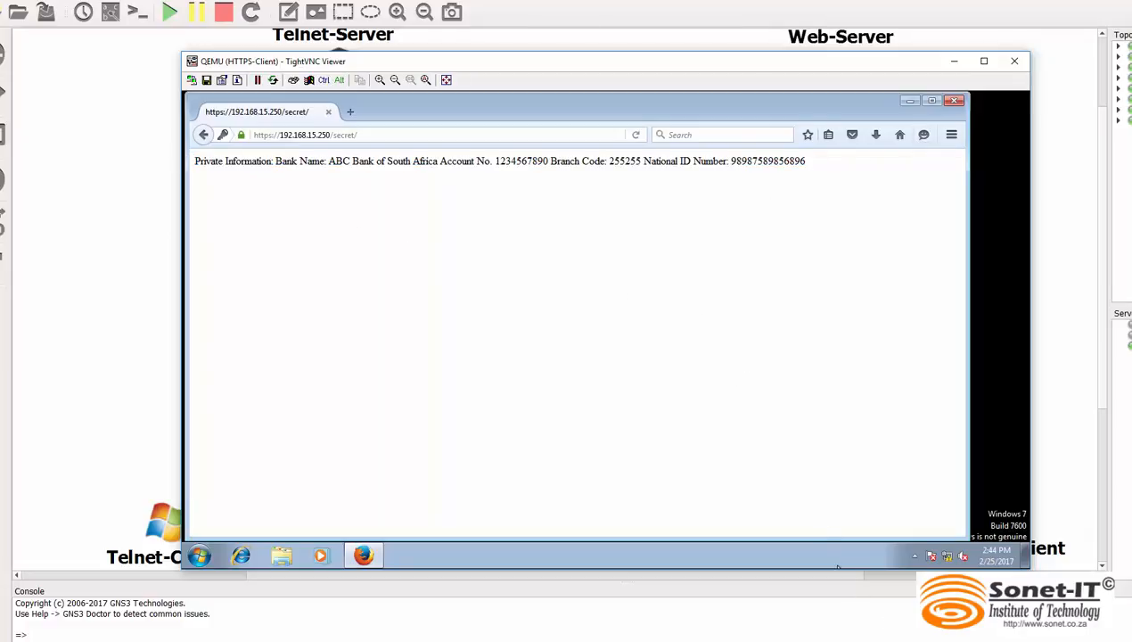
# Switch to the Wireshark window of the SW2-to-Web-Server link and stop the live capture
pyautogui.click(954, 568)
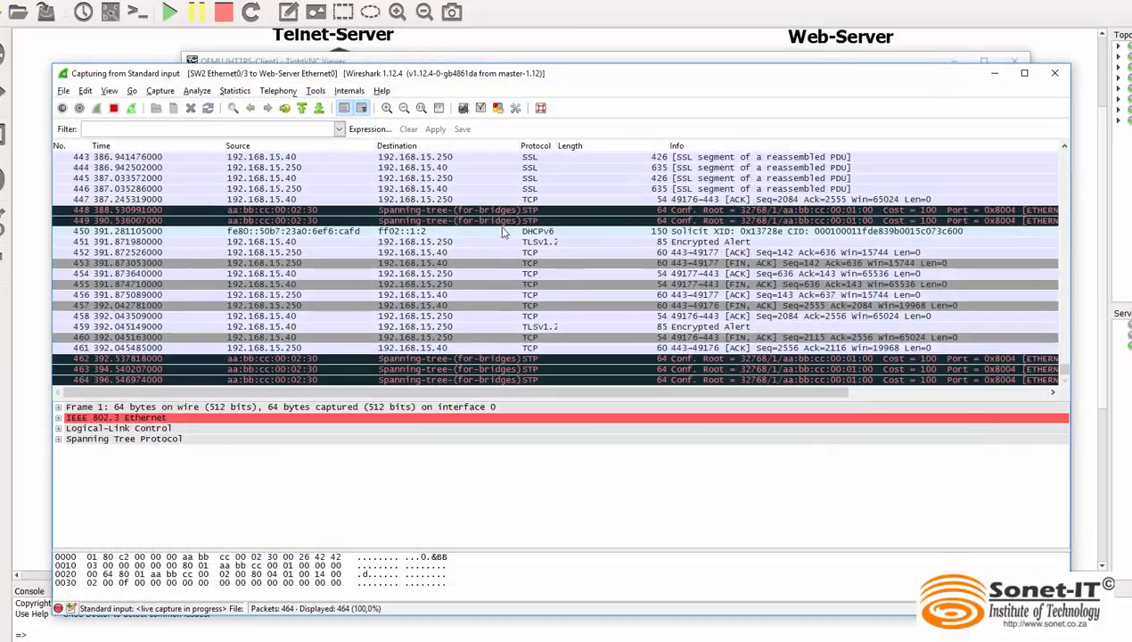
pyautogui.click(115, 108)
# Follow the TCP stream of the TLS Application Data packet from 192.168.15.40 to 192.168.15.250, examine its content, and close the stream window
pyautogui.scroll(1, 400, 272)
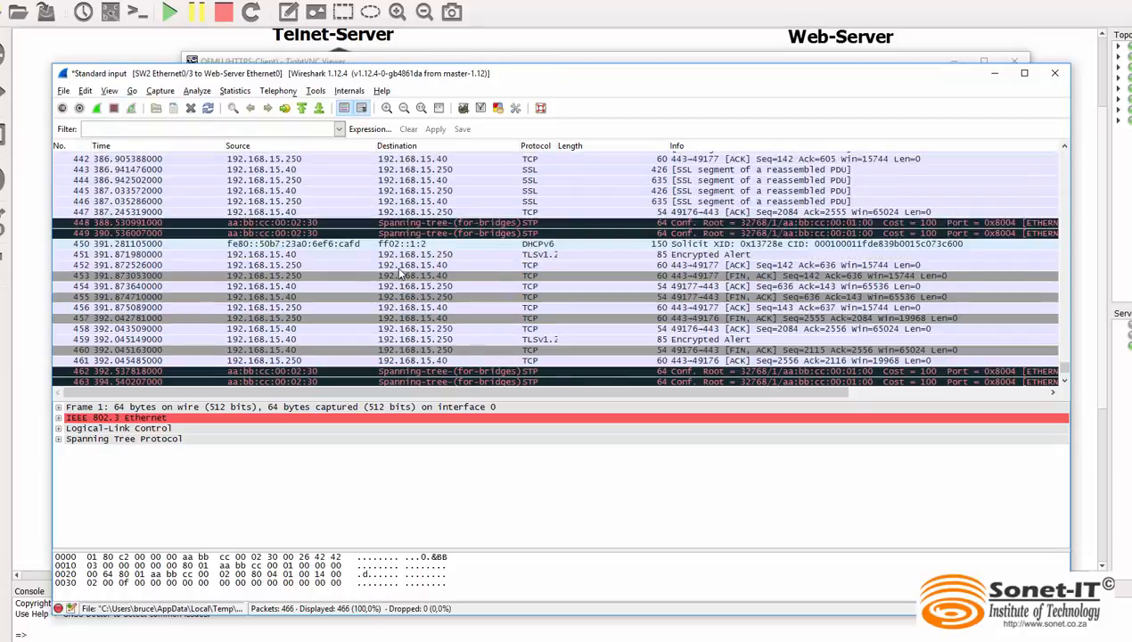
pyautogui.scroll(3, 399, 273)
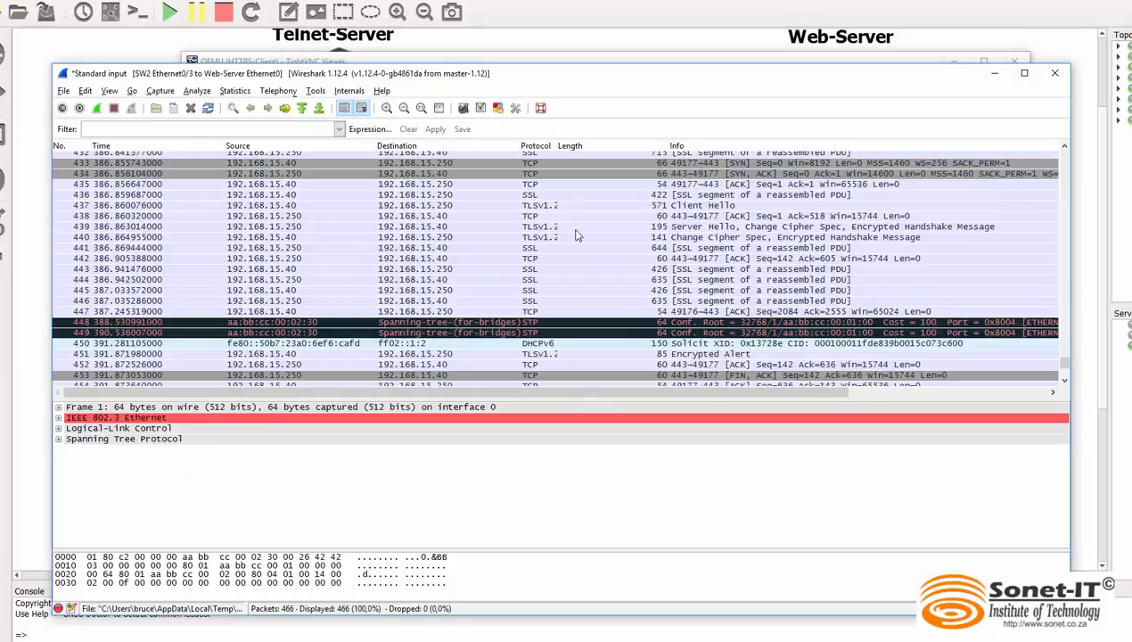
pyautogui.scroll(15, 571, 235)
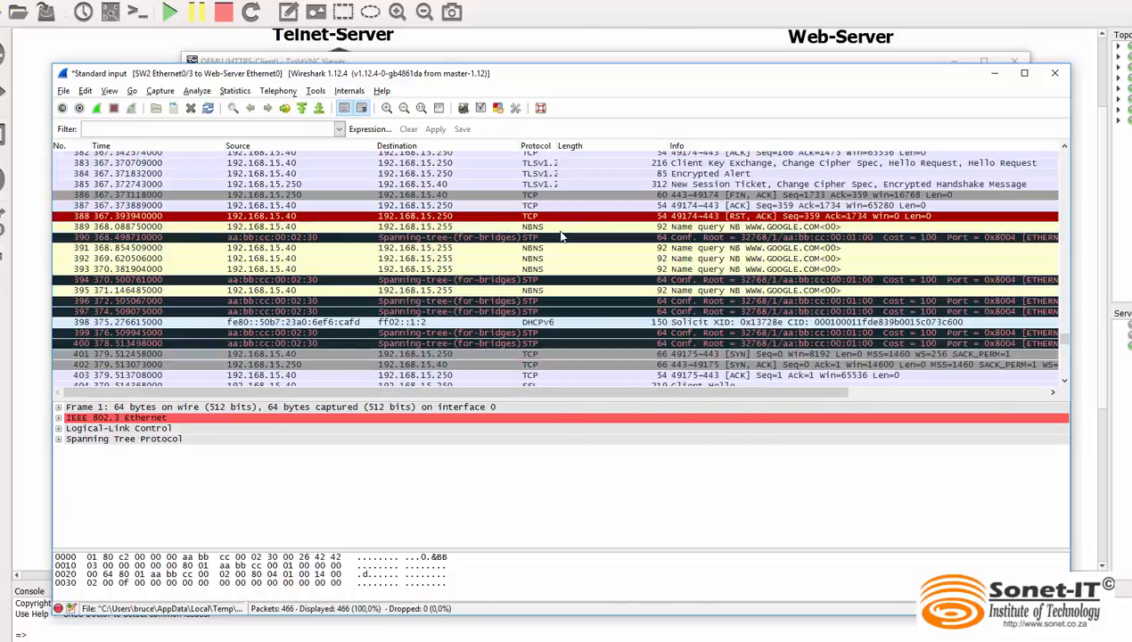
pyautogui.scroll(-8, 562, 236)
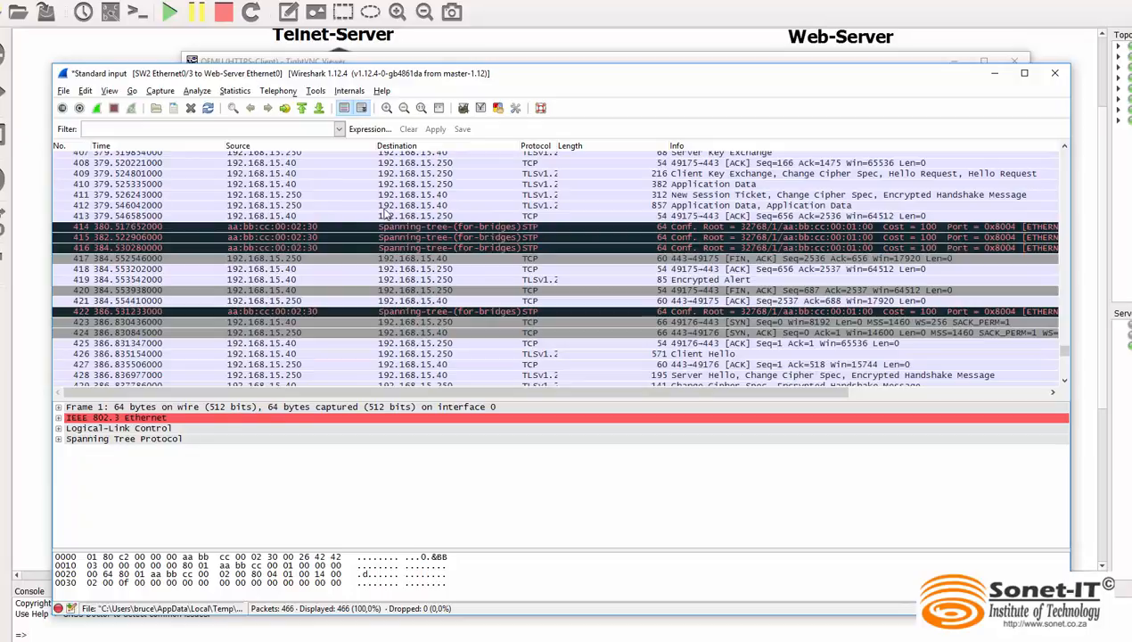
pyautogui.click(291, 184)
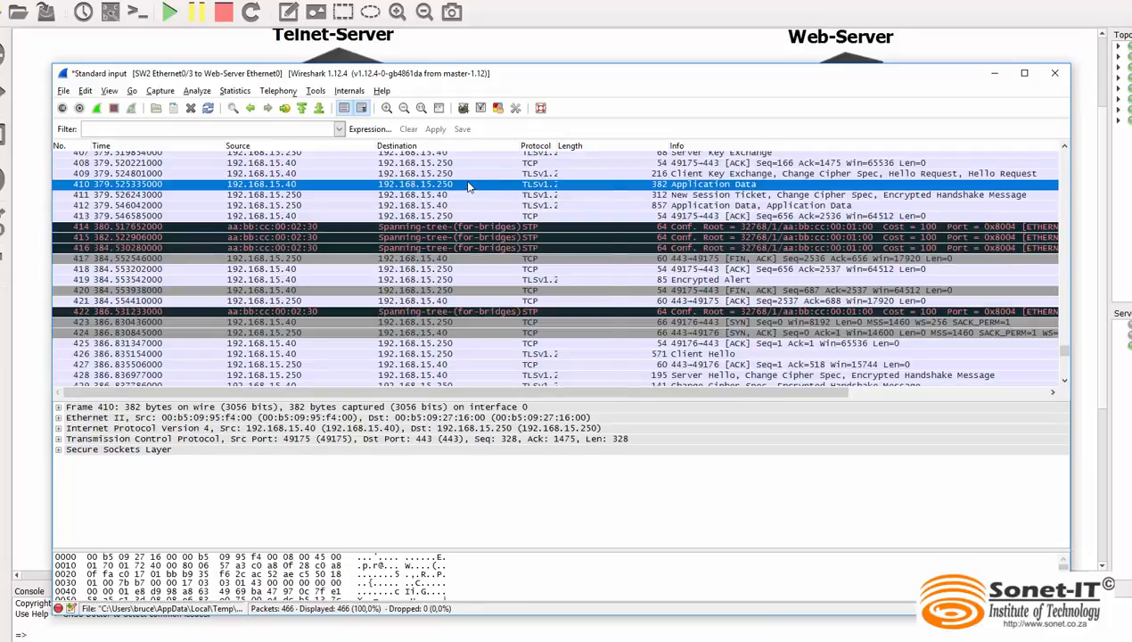
pyautogui.rightClick(469, 186)
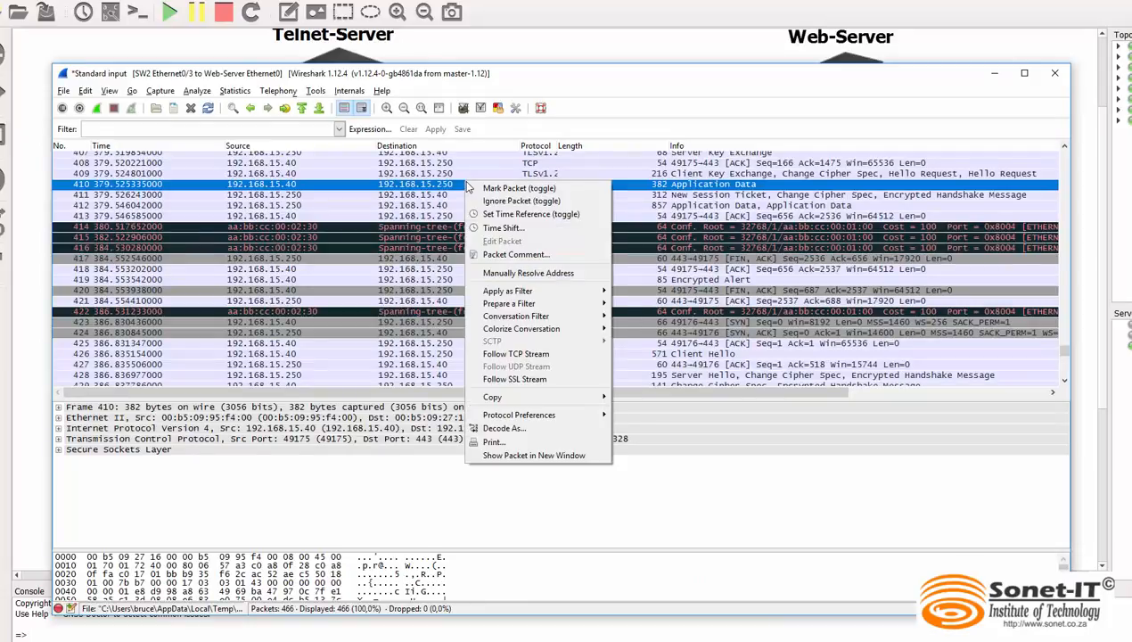
pyautogui.click(523, 355)
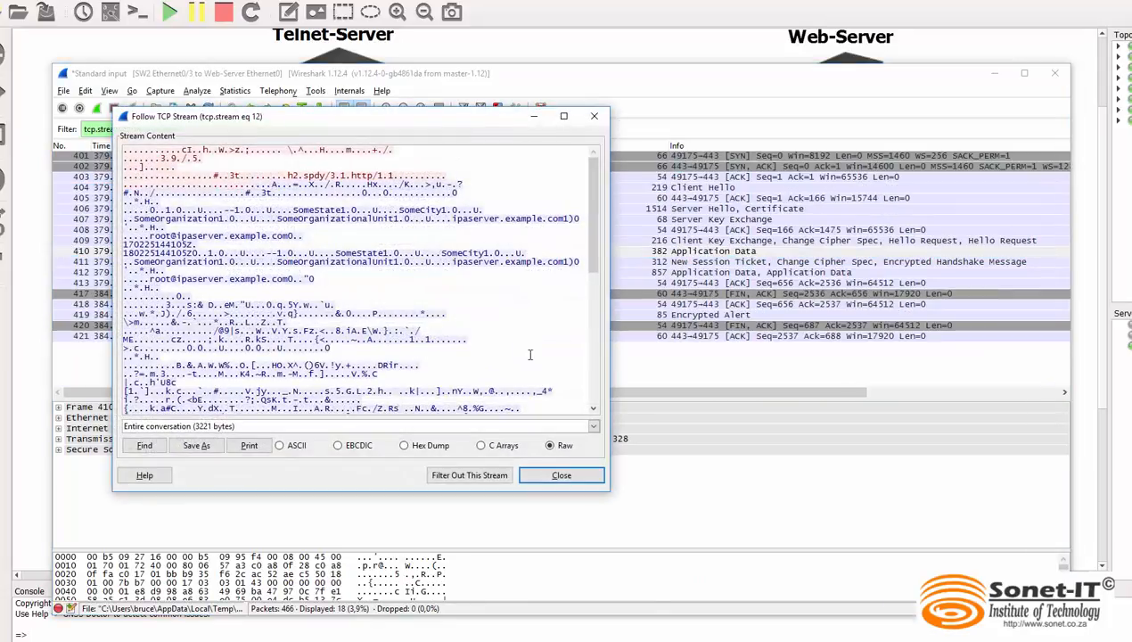
pyautogui.moveTo(594, 223)
pyautogui.mouseDown()
pyautogui.moveTo(600, 365)
pyautogui.moveTo(606, 207)
pyautogui.mouseUp()
pyautogui.moveTo(453, 262); pyautogui.dragTo(575, 262)
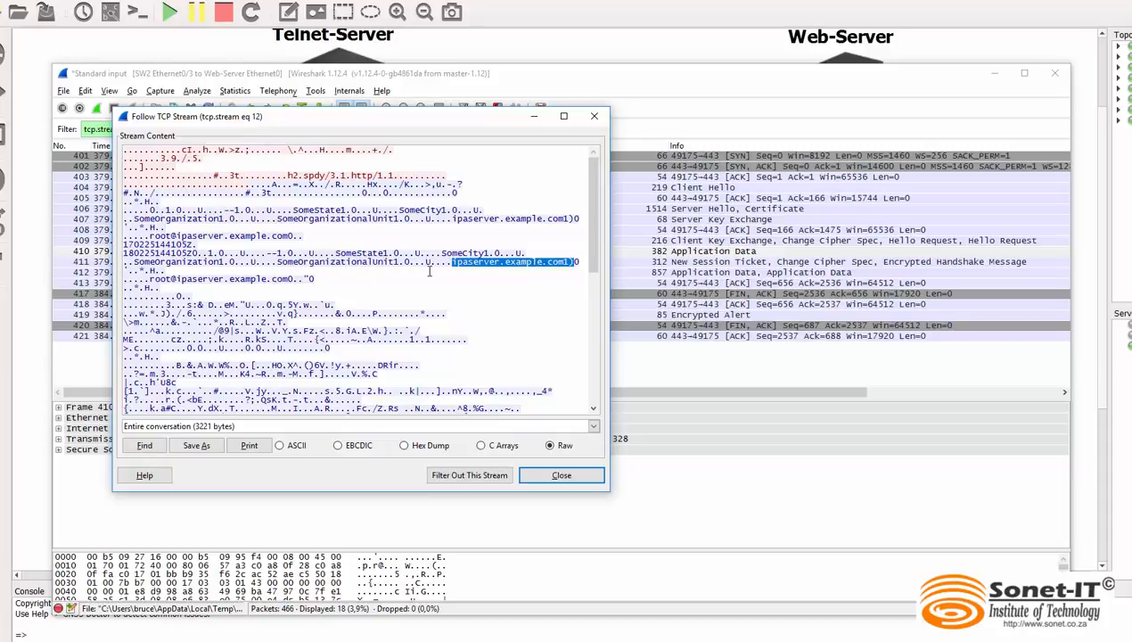
pyautogui.scroll(-1, 428, 272)
pyautogui.moveTo(597, 235); pyautogui.dragTo(599, 362)
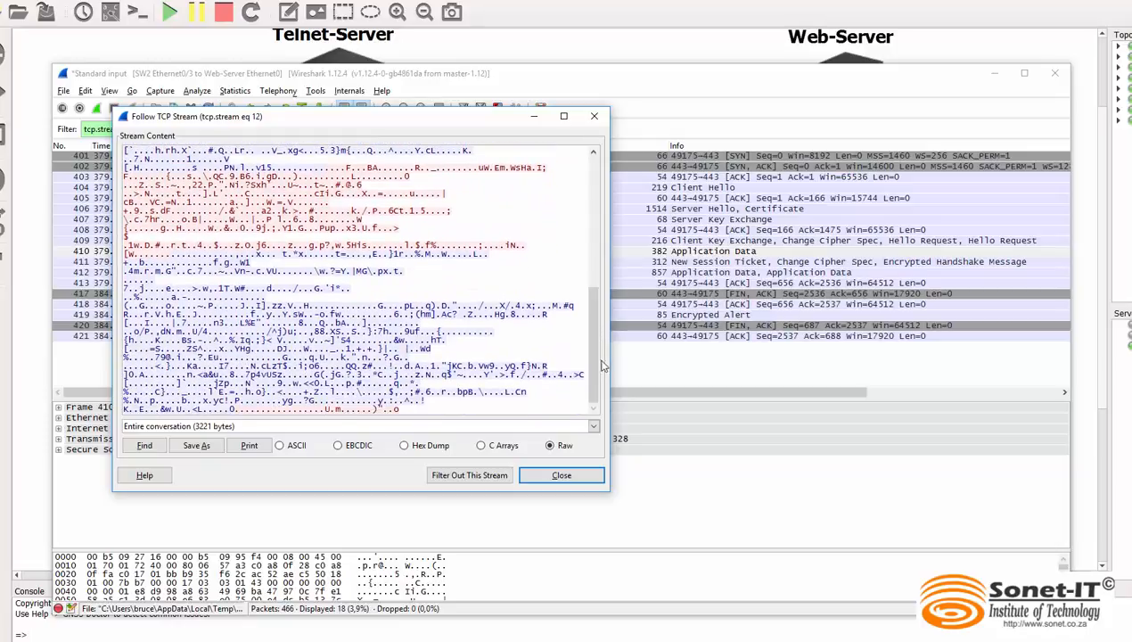
pyautogui.click(594, 116)
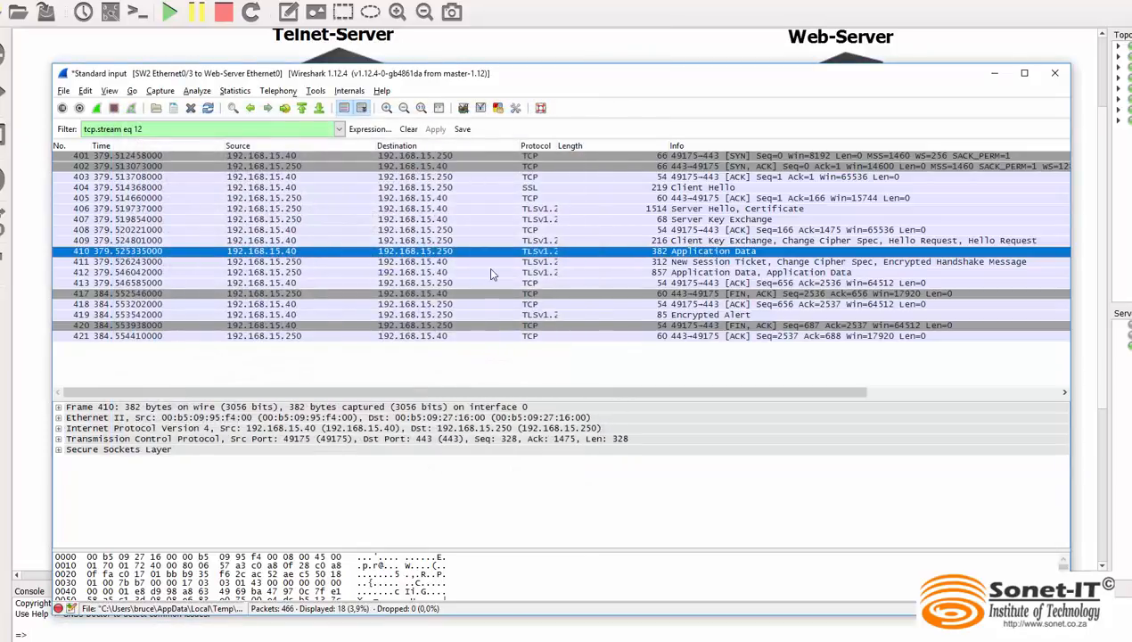
# Follow the SSL stream of the Server Hello, Certificate packet, and close the stream window
pyautogui.click(457, 212)
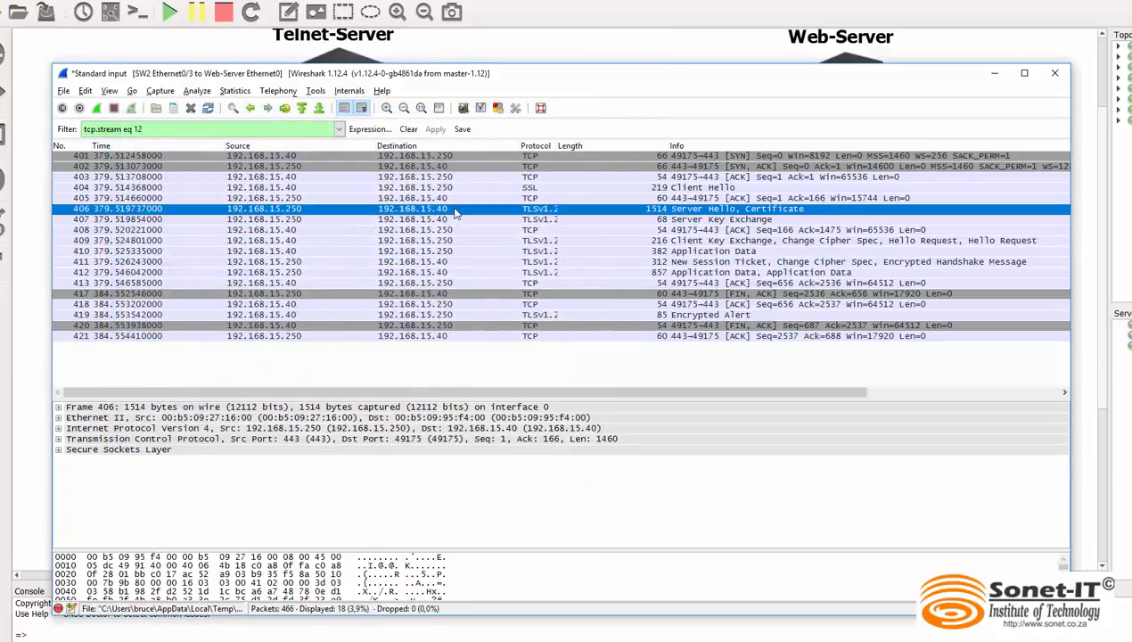
pyautogui.rightClick(350, 215)
pyautogui.click(413, 410)
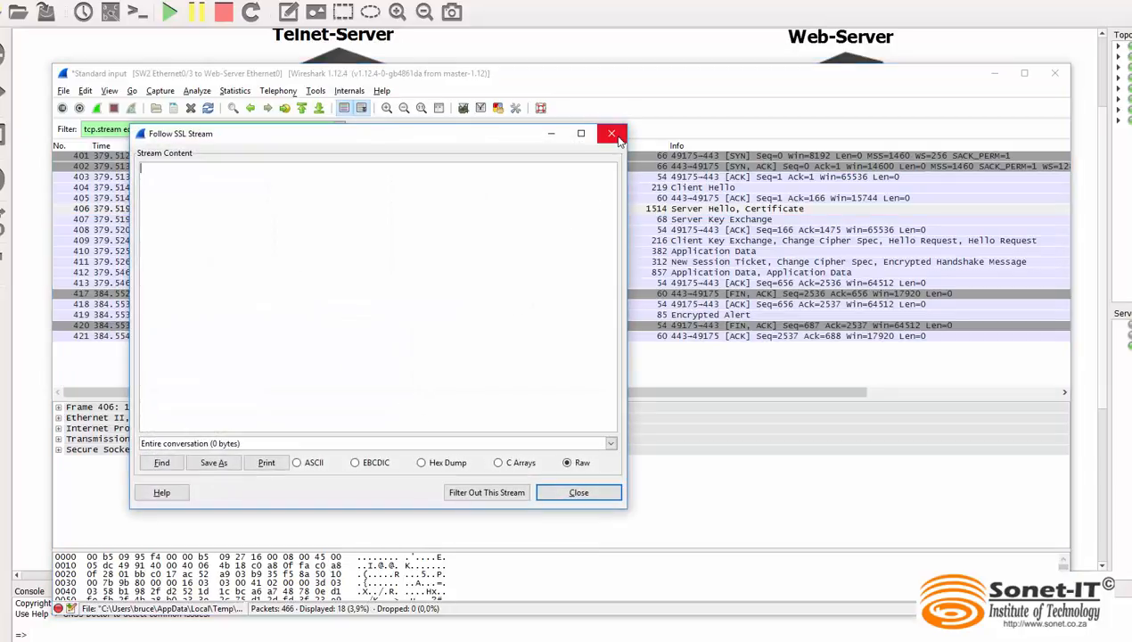
pyautogui.click(611, 134)
# Follow the TCP stream of the server's ACK packet right after the Client Hello, and close the stream window
pyautogui.click(301, 197)
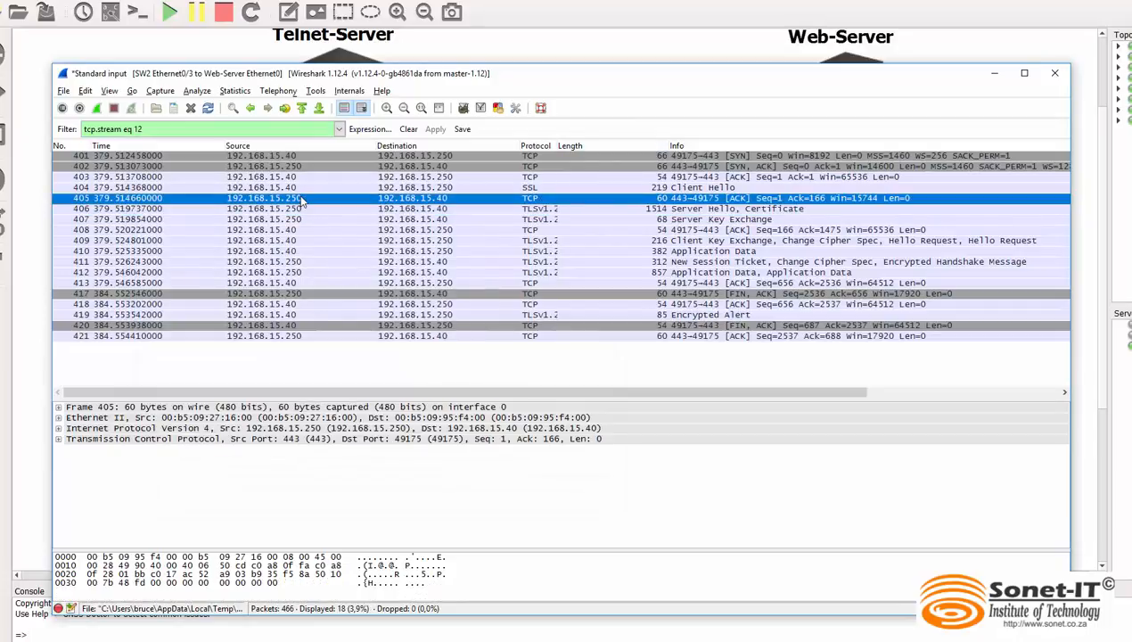
pyautogui.rightClick(303, 199)
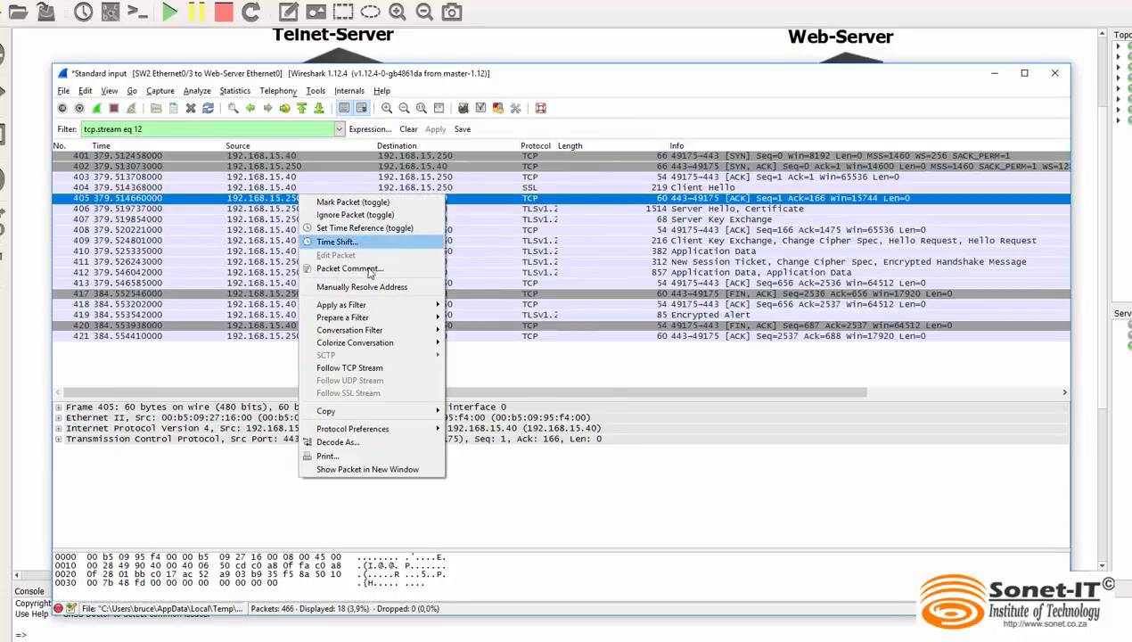
pyautogui.click(369, 370)
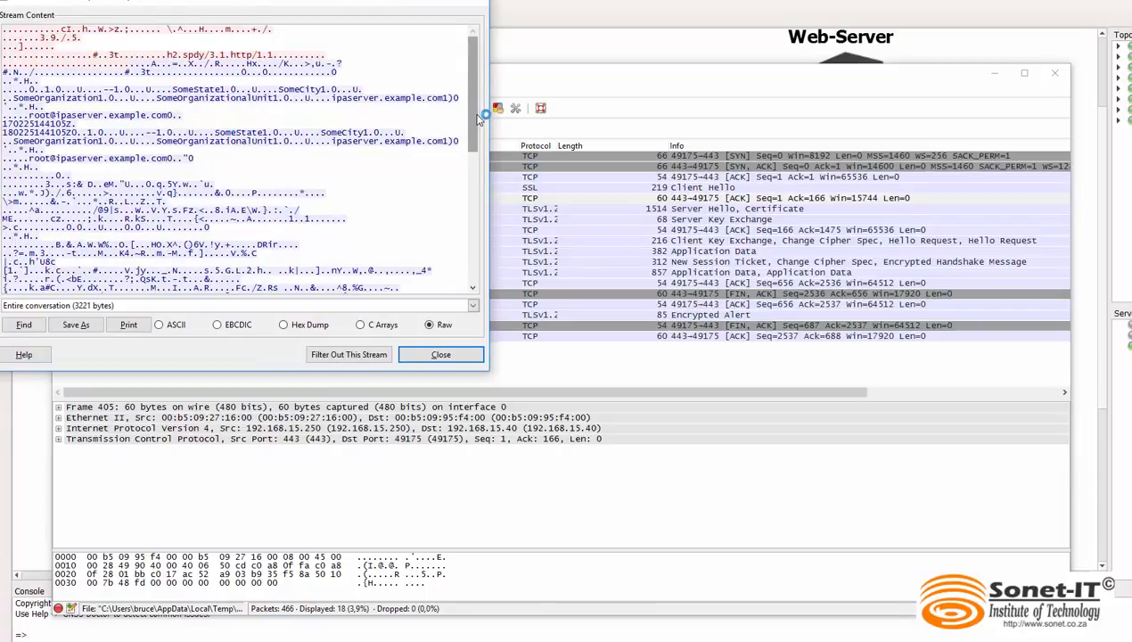
pyautogui.moveTo(479, 116)
pyautogui.mouseDown()
pyautogui.moveTo(478, 270)
pyautogui.moveTo(480, 97)
pyautogui.mouseUp()
pyautogui.click(479, 4)
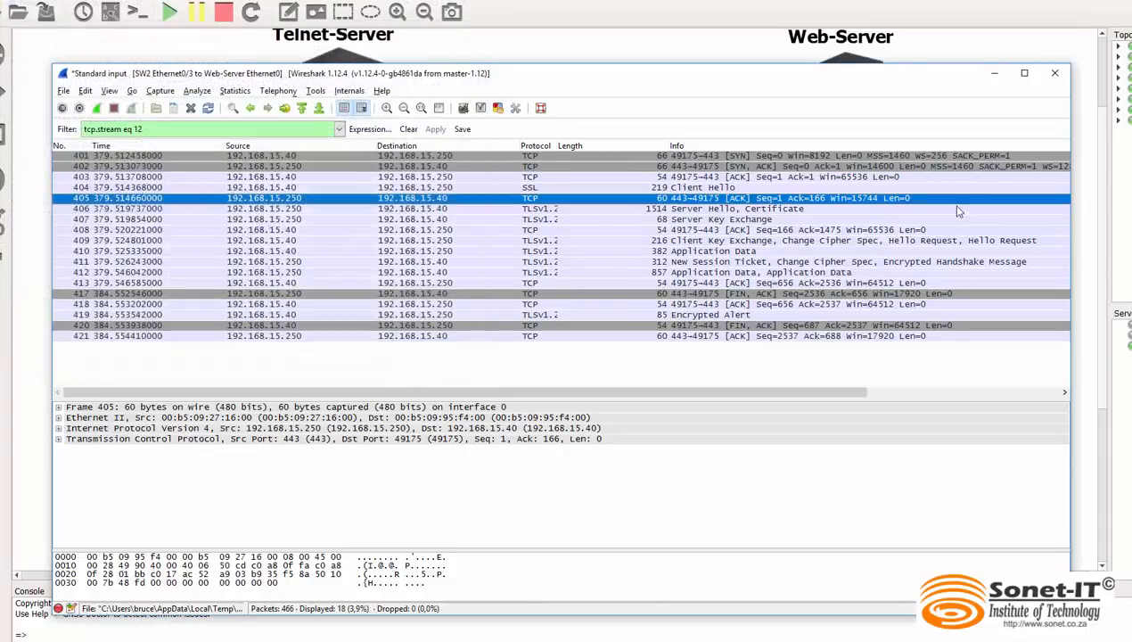
# Inspect the New Session Ticket, Server Key Exchange and Client Hello packets of the filtered conversation
pyautogui.click(550, 262)
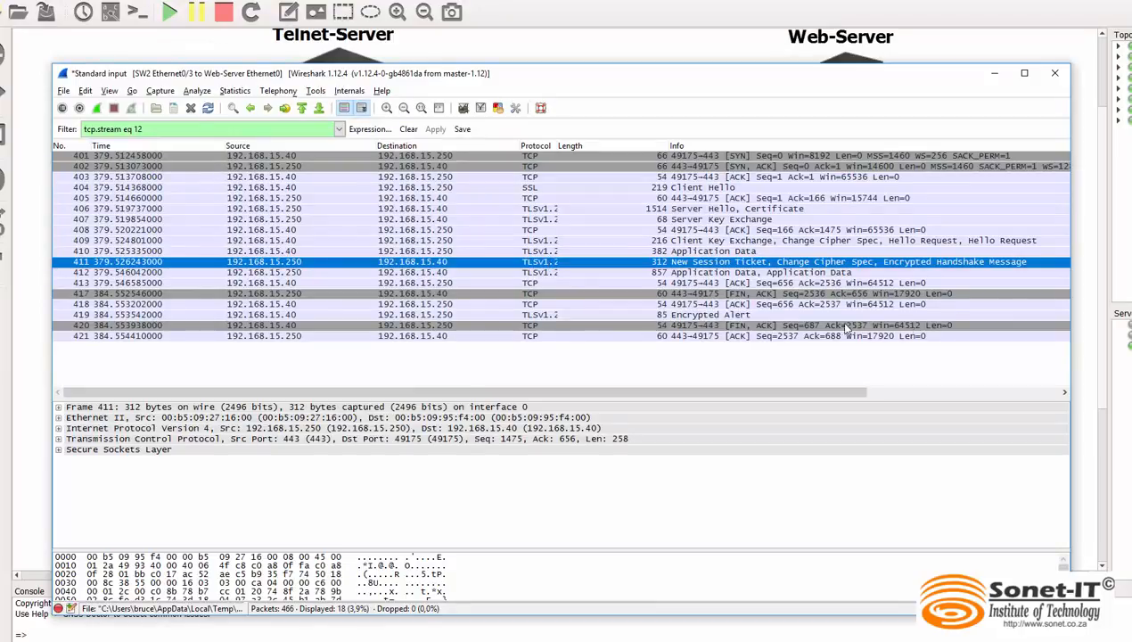
pyautogui.click(202, 219)
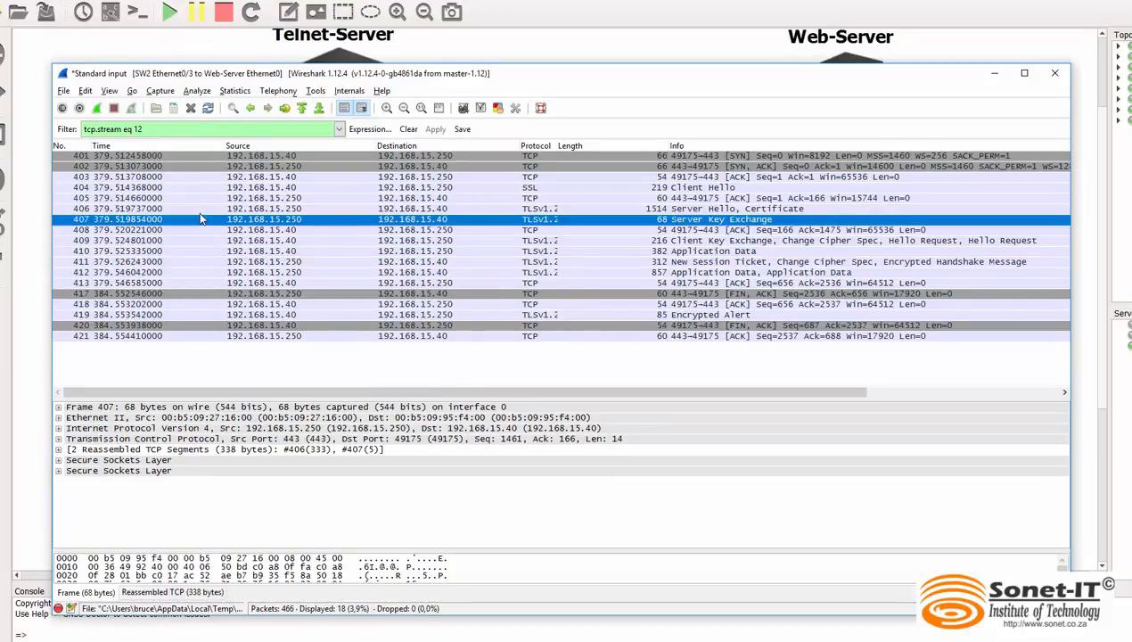
pyautogui.click(515, 190)
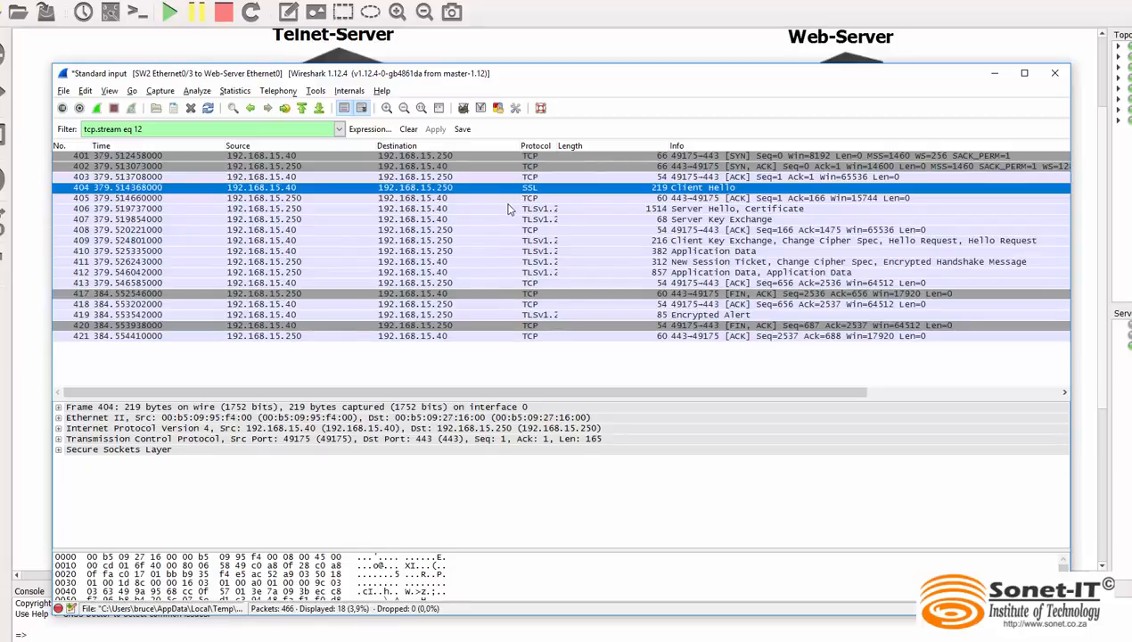
# Reopen the TCP stream from the server's ACK packet and examine the whole conversation for readable text, highlighting ipaserver.example.com
pyautogui.click(507, 202)
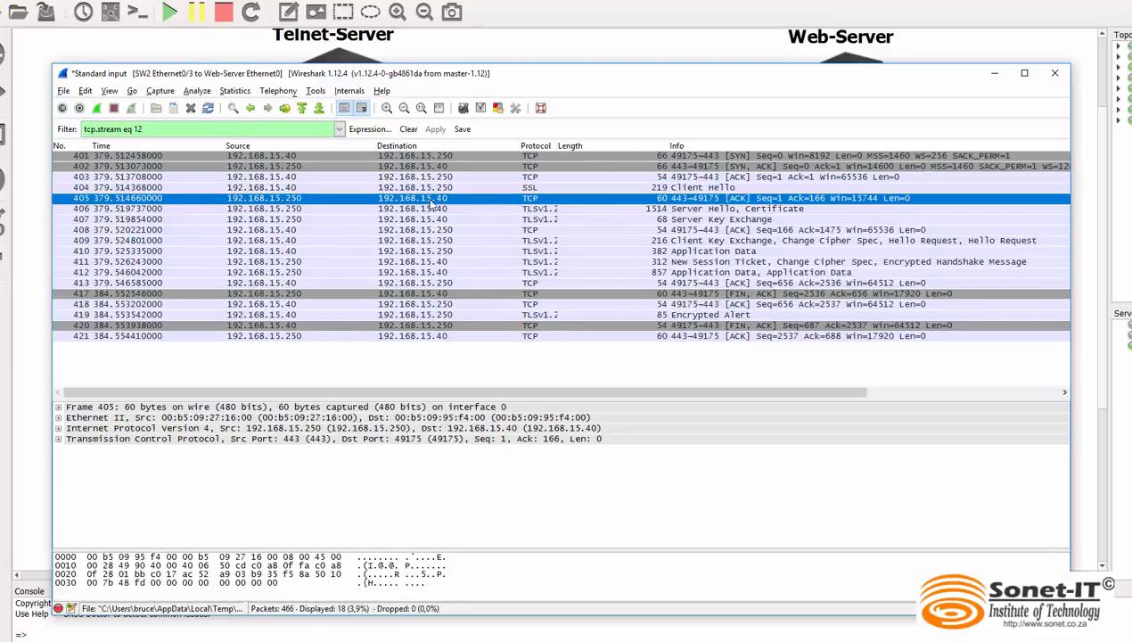
pyautogui.rightClick(322, 198)
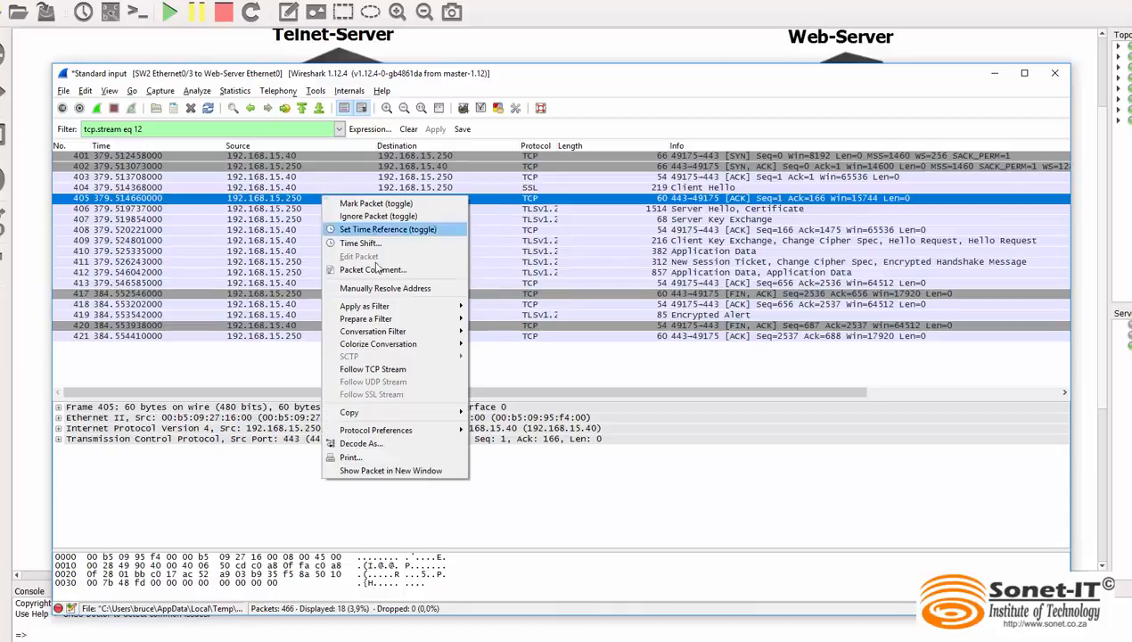
pyautogui.click(391, 369)
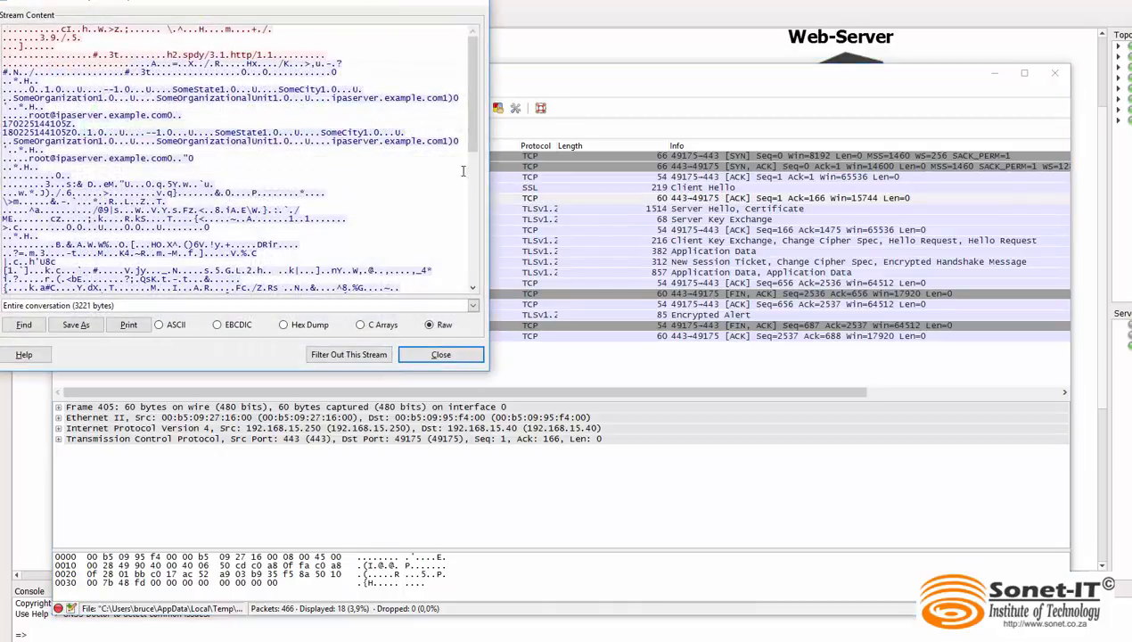
pyautogui.moveTo(473, 129)
pyautogui.mouseDown()
pyautogui.moveTo(463, 275)
pyautogui.moveTo(480, 123)
pyautogui.mouseUp()
pyautogui.scroll(-6, 308, 205)
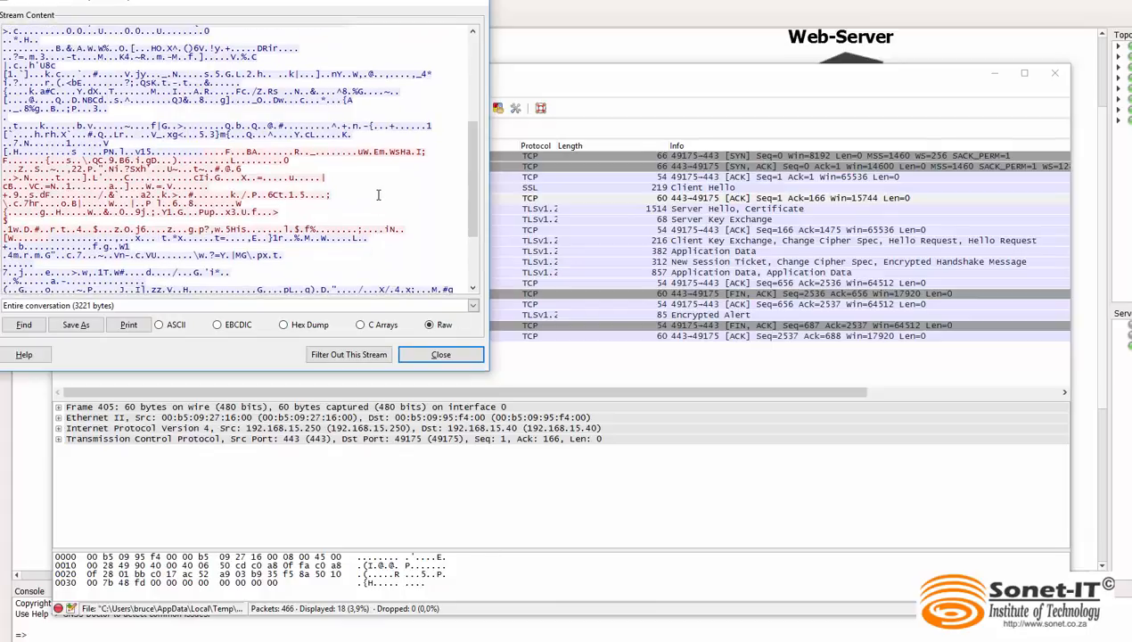
pyautogui.scroll(3, 478, 201)
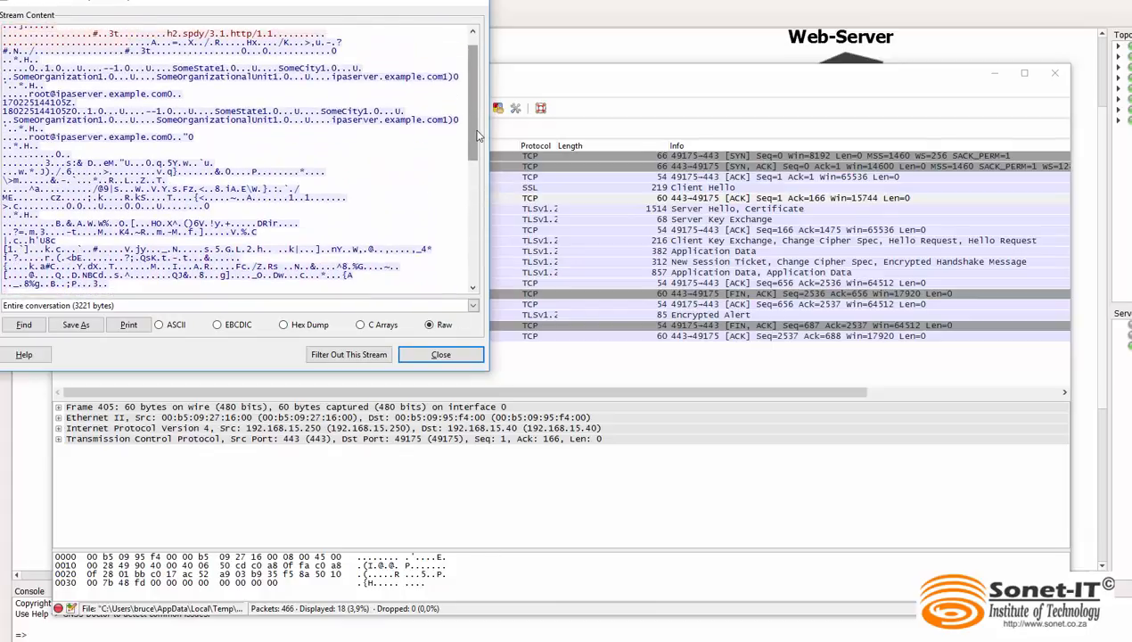
pyautogui.moveTo(472, 176); pyautogui.dragTo(468, 259)
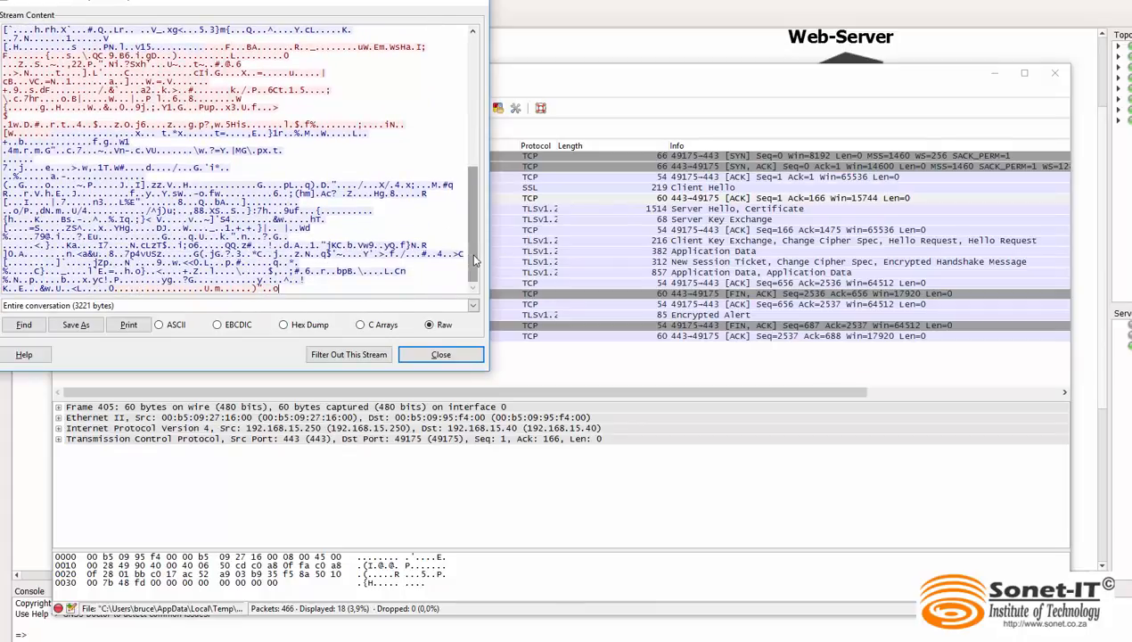
pyautogui.moveTo(476, 254); pyautogui.dragTo(479, 116)
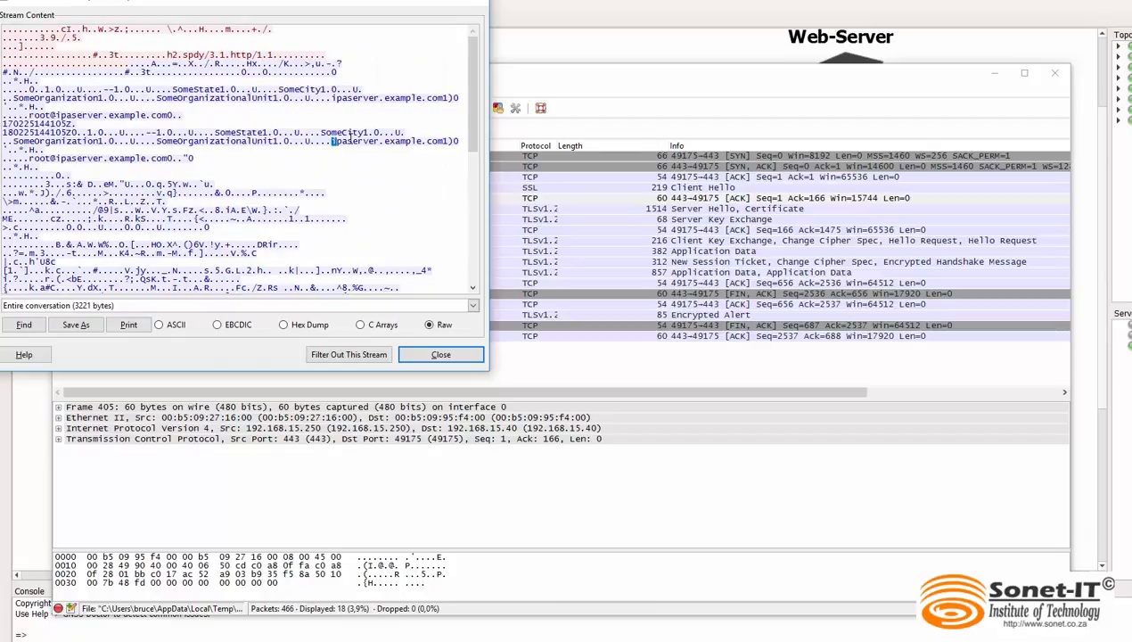
pyautogui.moveTo(350, 136); pyautogui.dragTo(318, 152)
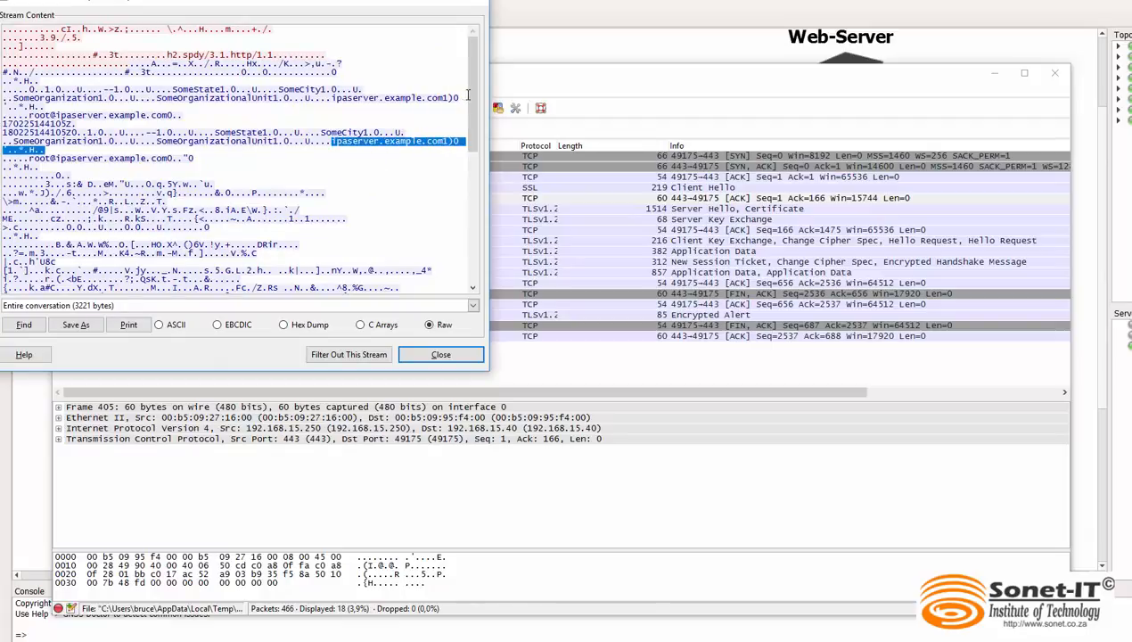
pyautogui.moveTo(475, 108); pyautogui.dragTo(475, 168)
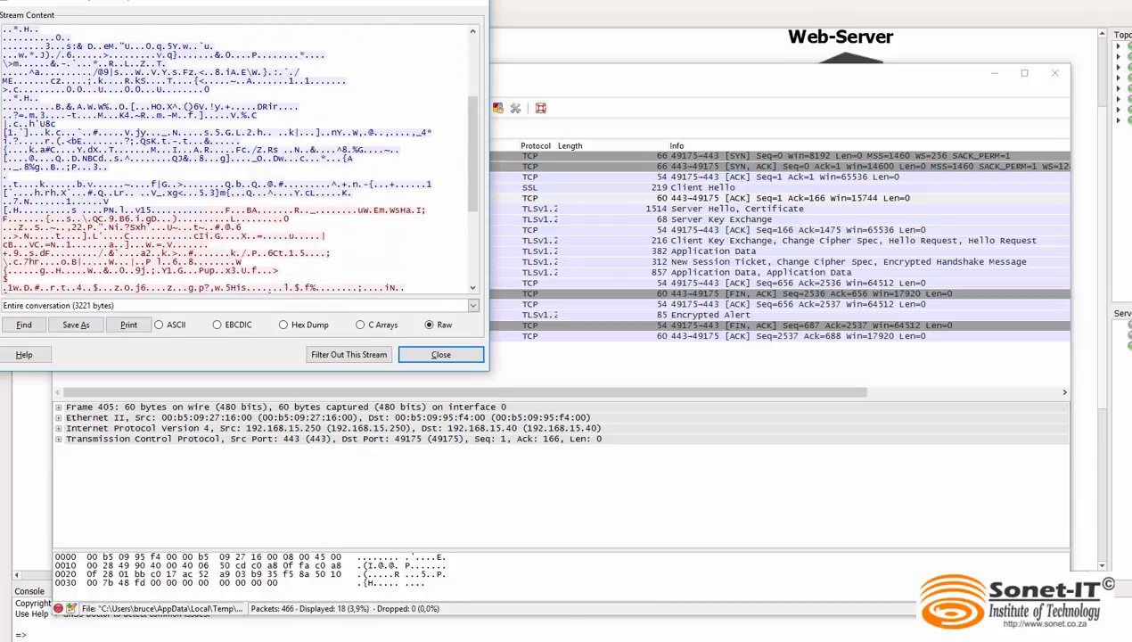
# Switch to the HTTPS-Client's browser, highlight the private information for comparison with the stream, and return to the GNS3 topology
pyautogui.hotkey('alt', 'Tab')
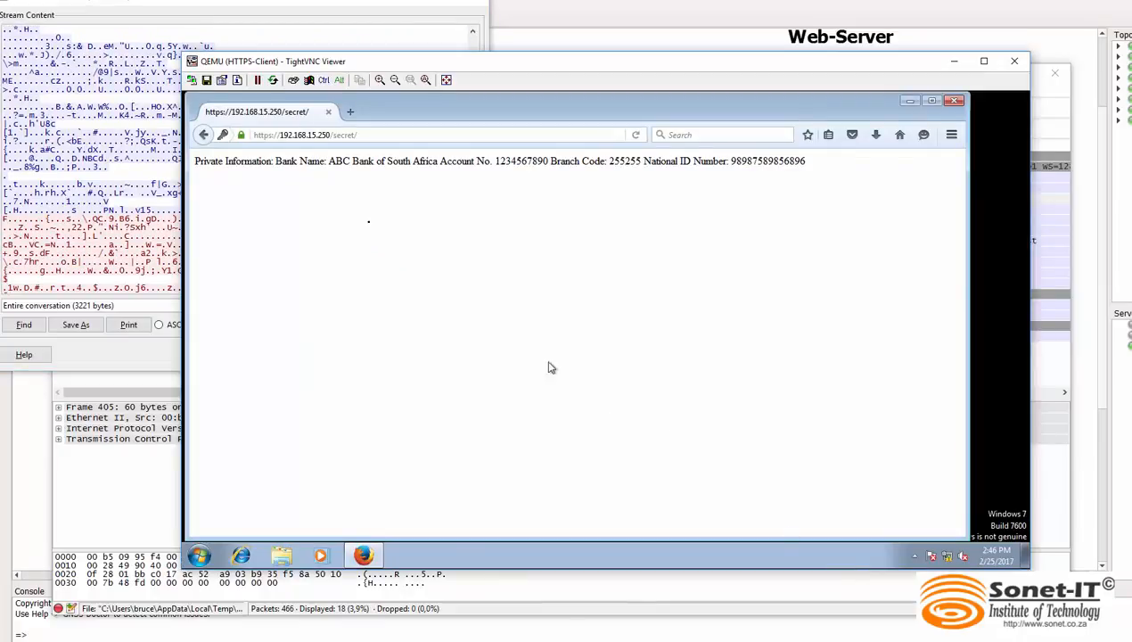
pyautogui.moveTo(195, 161); pyautogui.dragTo(832, 172)
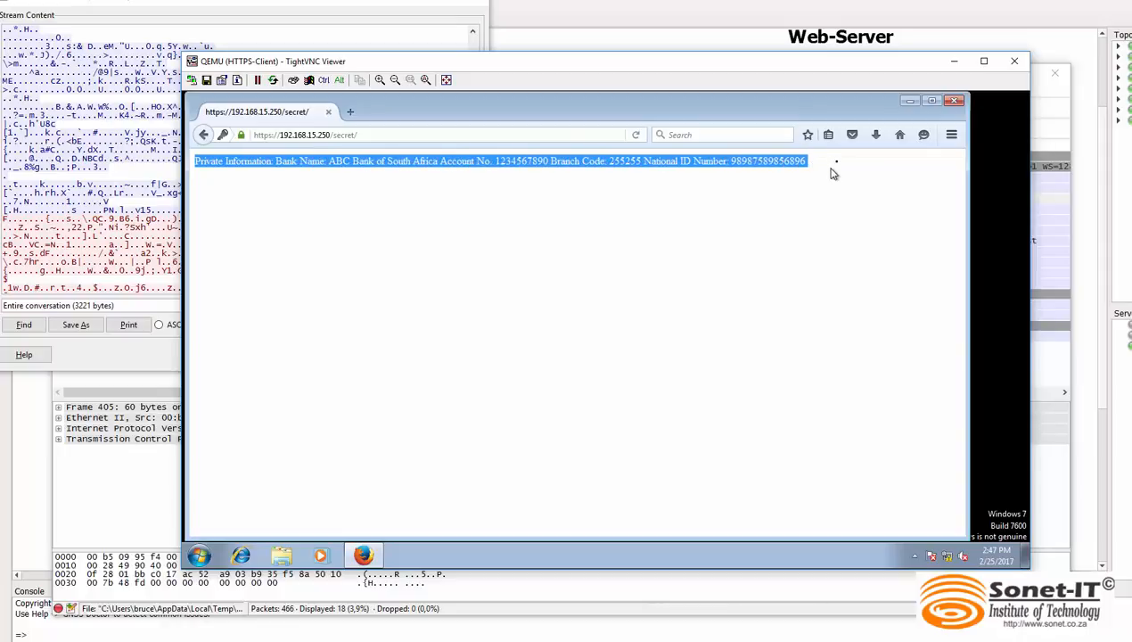
pyautogui.click(178, 132)
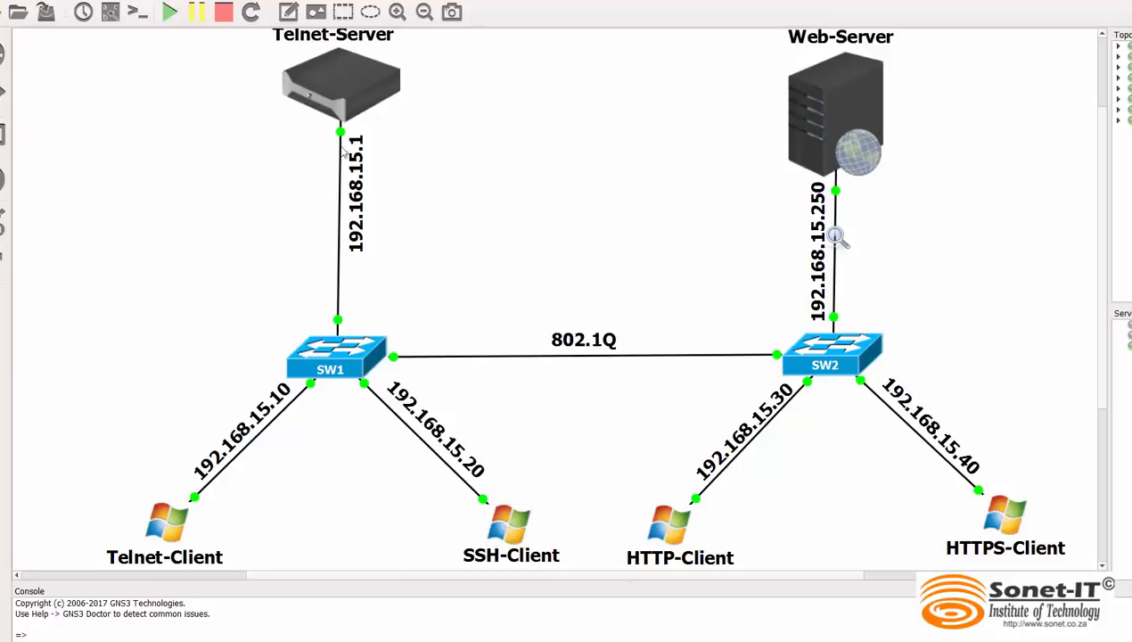
pyautogui.moveTo(339, 105)
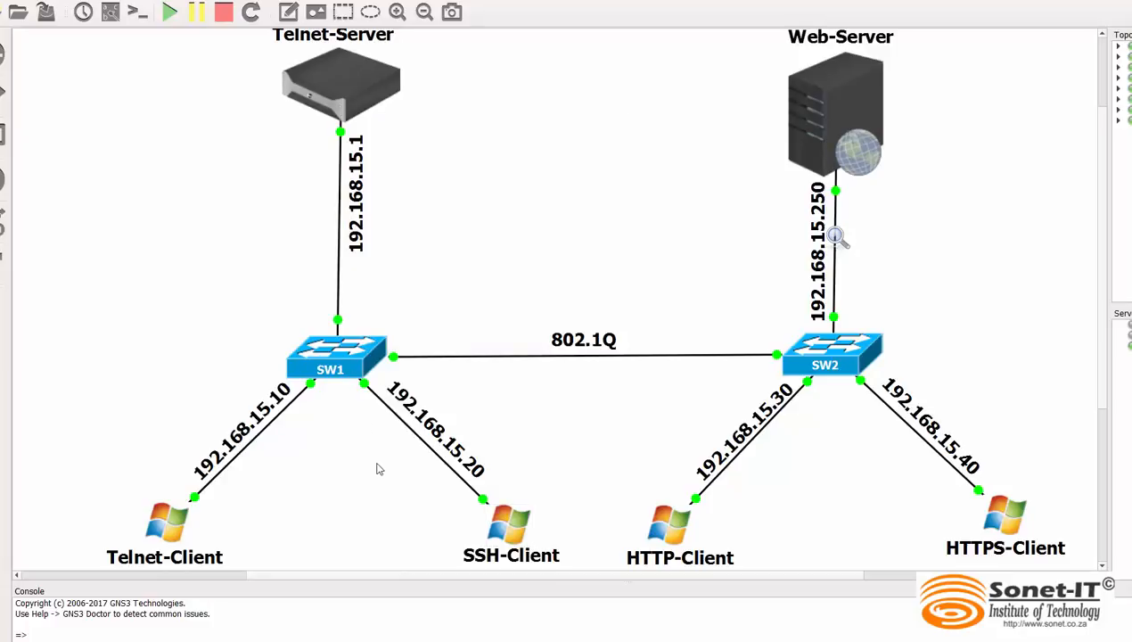